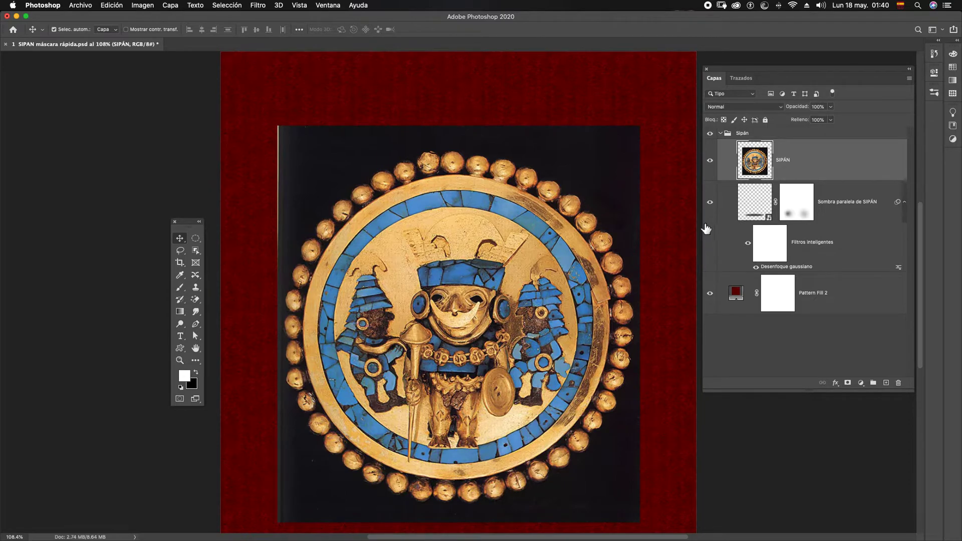
Toggle Quick Mask mode on and off for the SIPÁN layer, ending with it on
scroll(651, 223, left, 2)
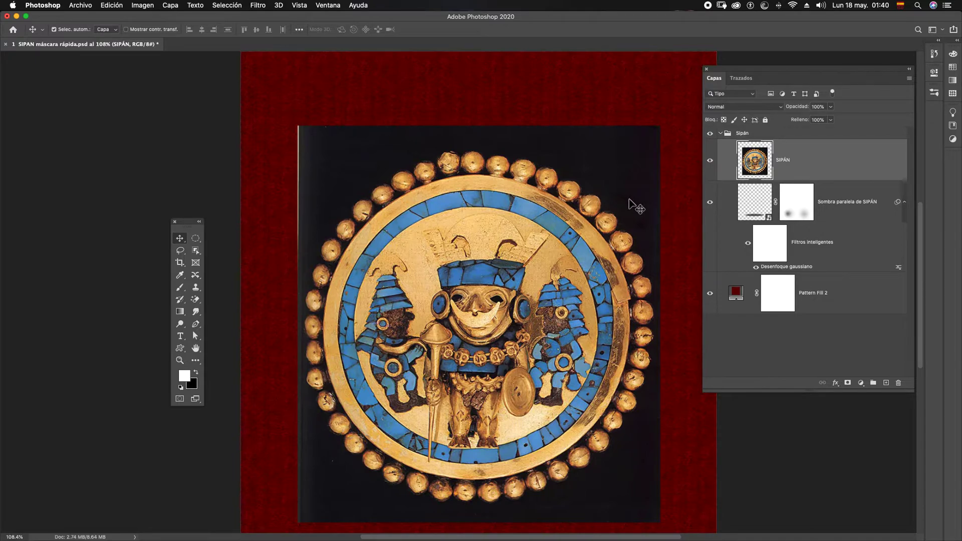
key(q)
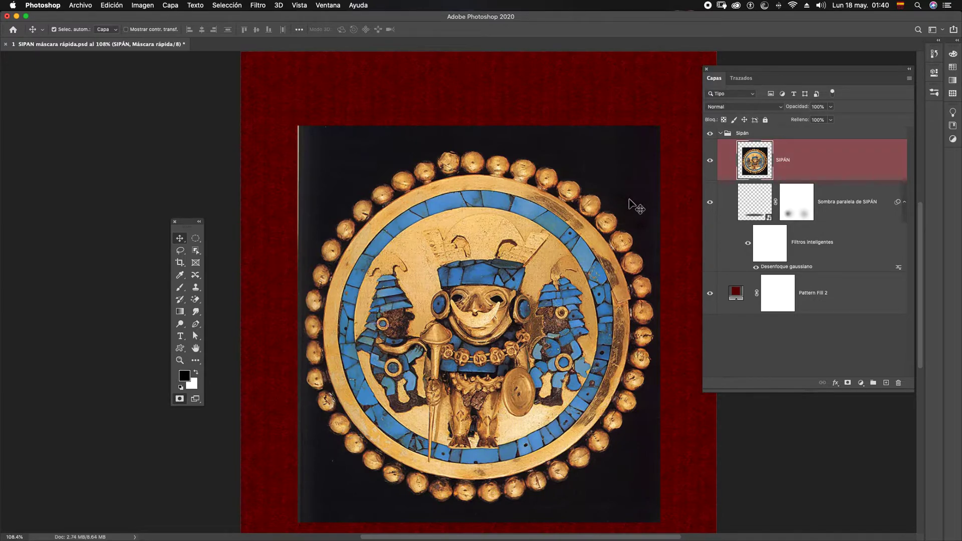
key(q)
key(q)
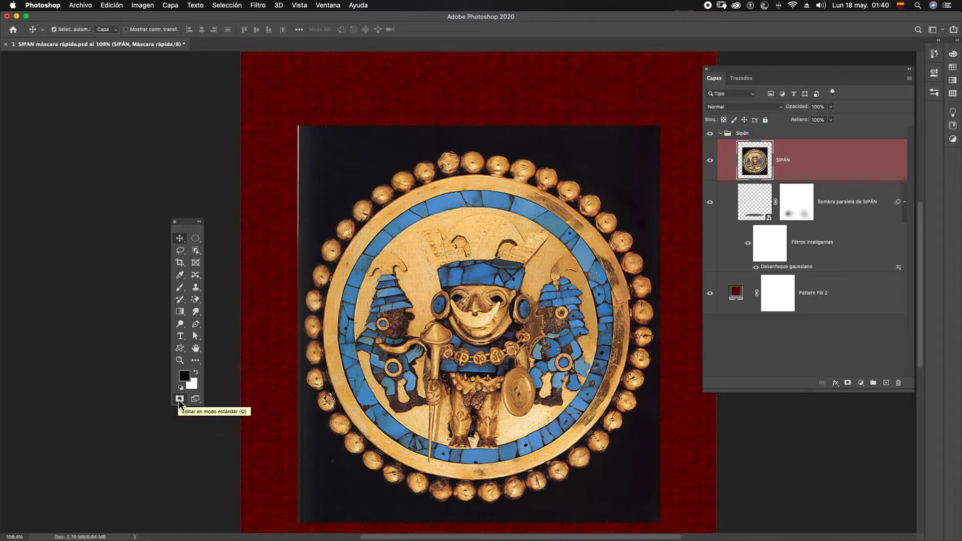
click(178, 398)
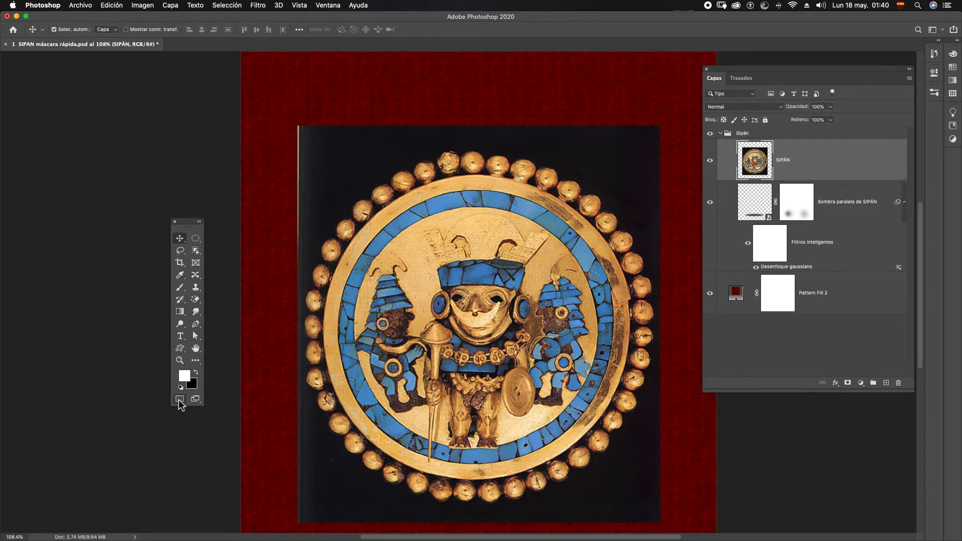
click(179, 399)
click(179, 399)
click(179, 399)
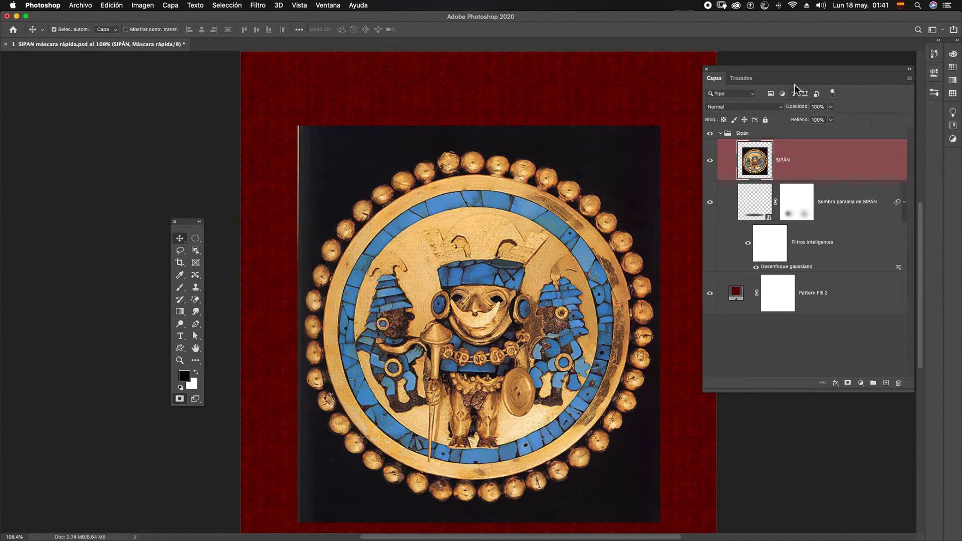
Move the Layers panel lower over the canvas and re-enter Quick Mask mode with the Brush tool active
drag(749, 74, 733, 120)
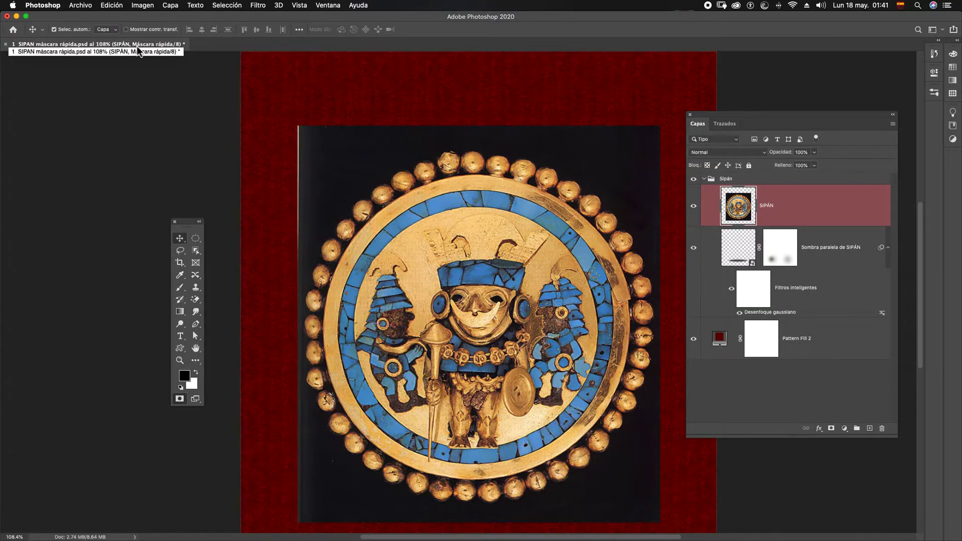
click(180, 399)
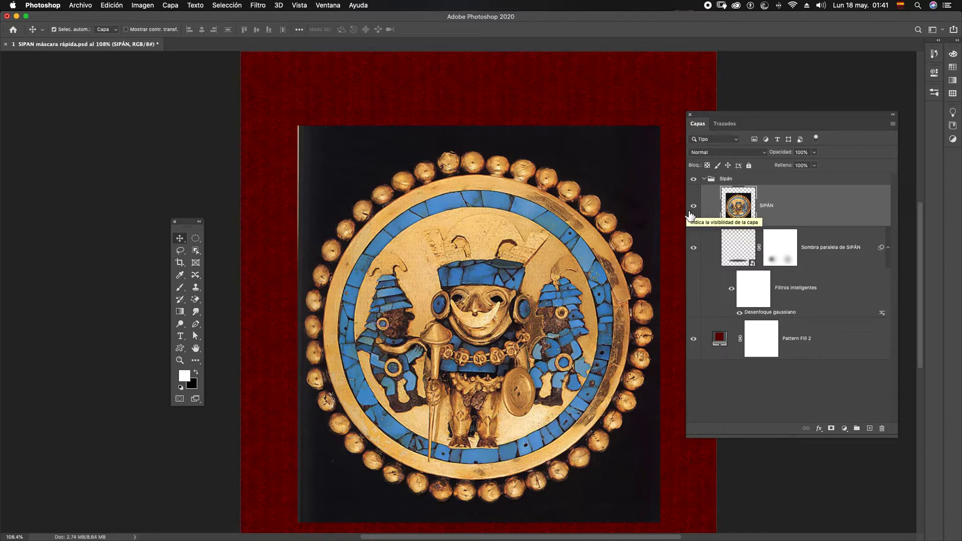
key(q)
key(x)
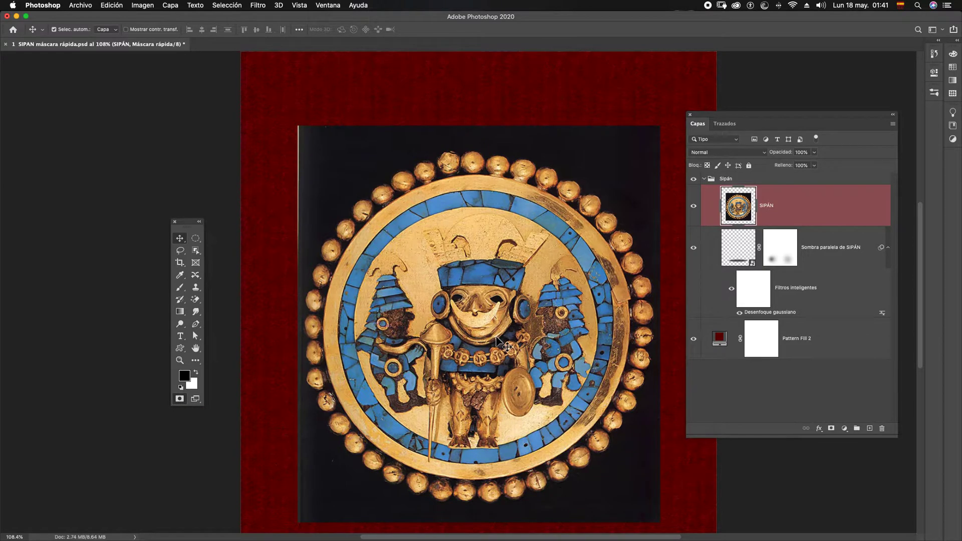
key(b)
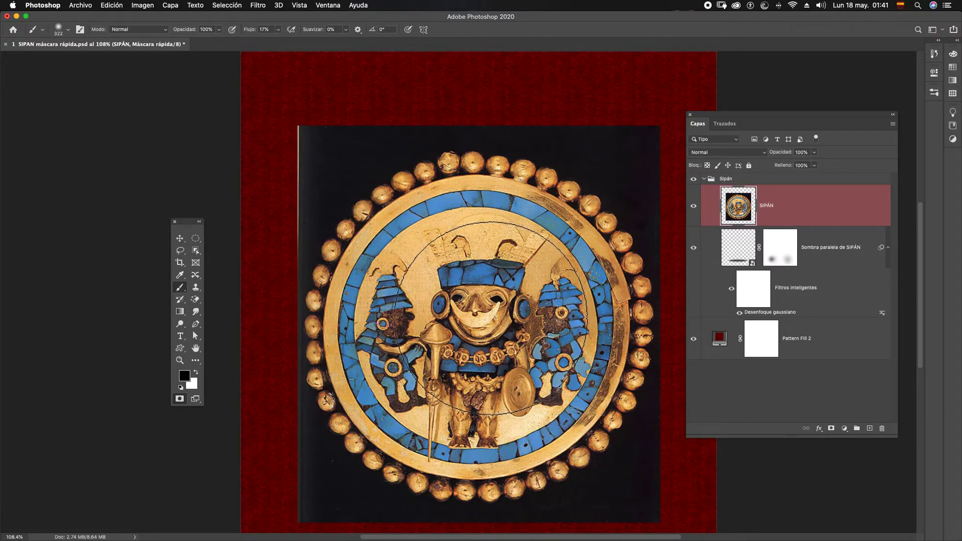
Set the brush to Normal mode with 100% opacity, 100% flow and 100% smoothing, keeping the document window docked
click(119, 31)
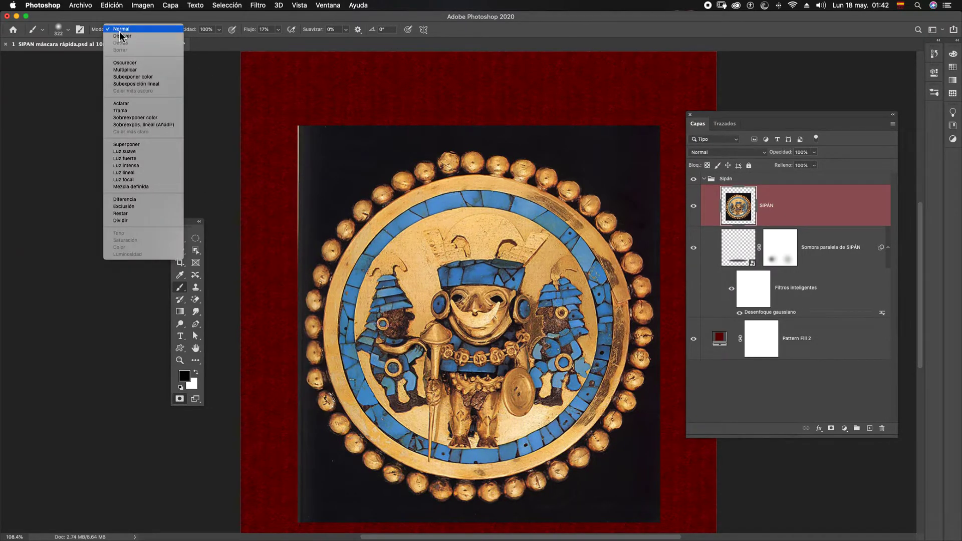
click(128, 29)
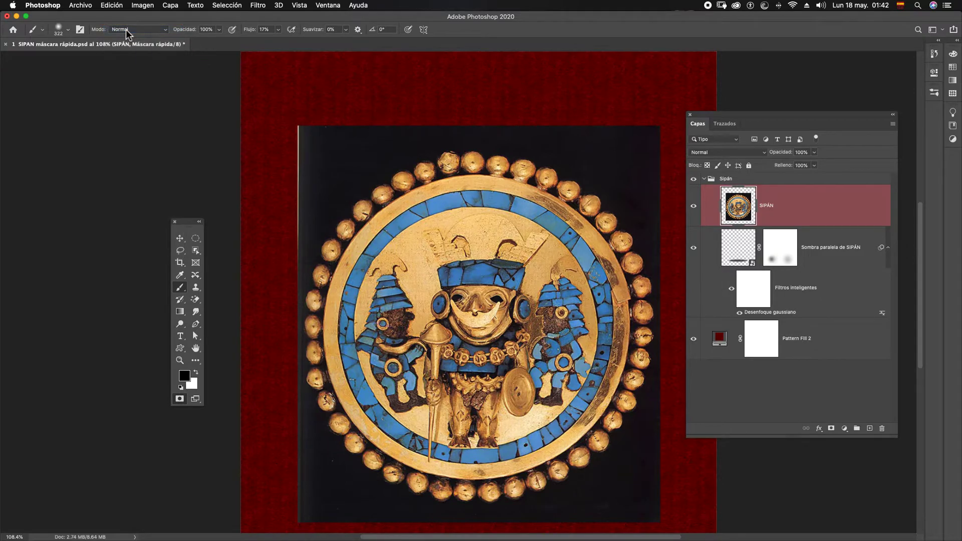
click(218, 29)
click(278, 30)
drag(276, 42, 350, 42)
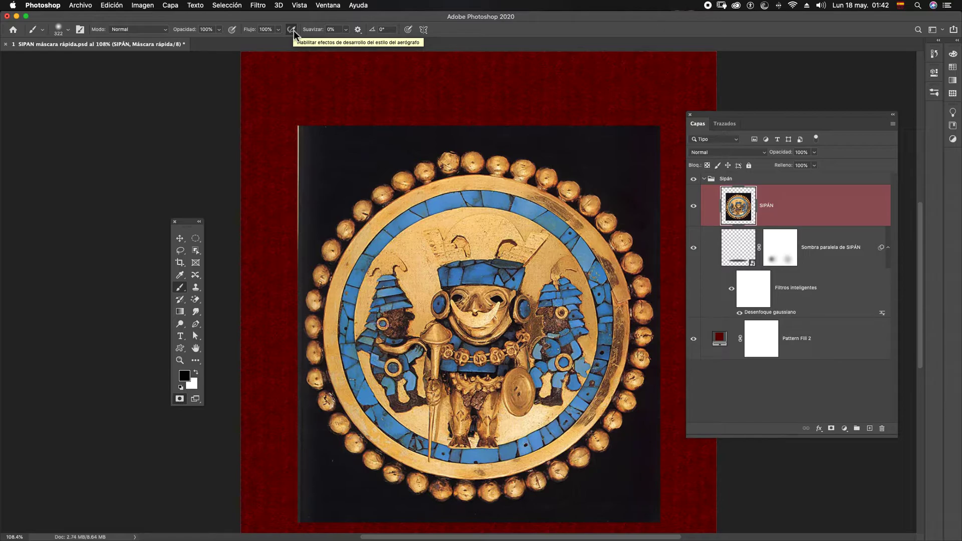
click(345, 31)
drag(345, 41, 416, 43)
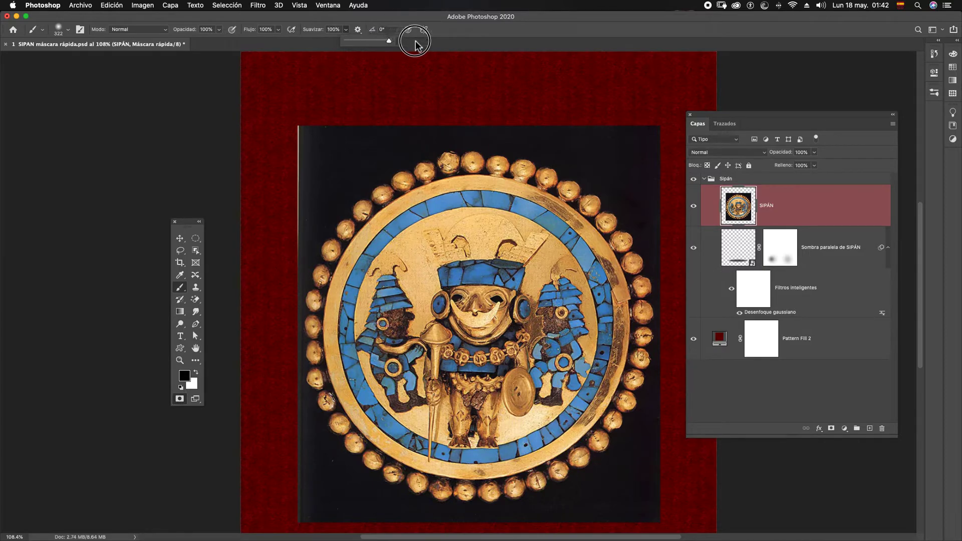
click(443, 37)
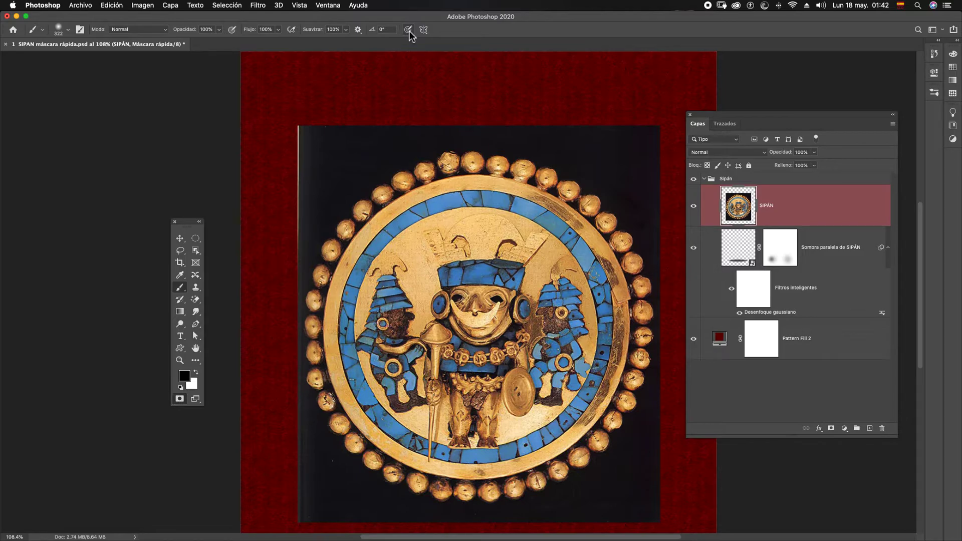
drag(449, 43, 422, 20)
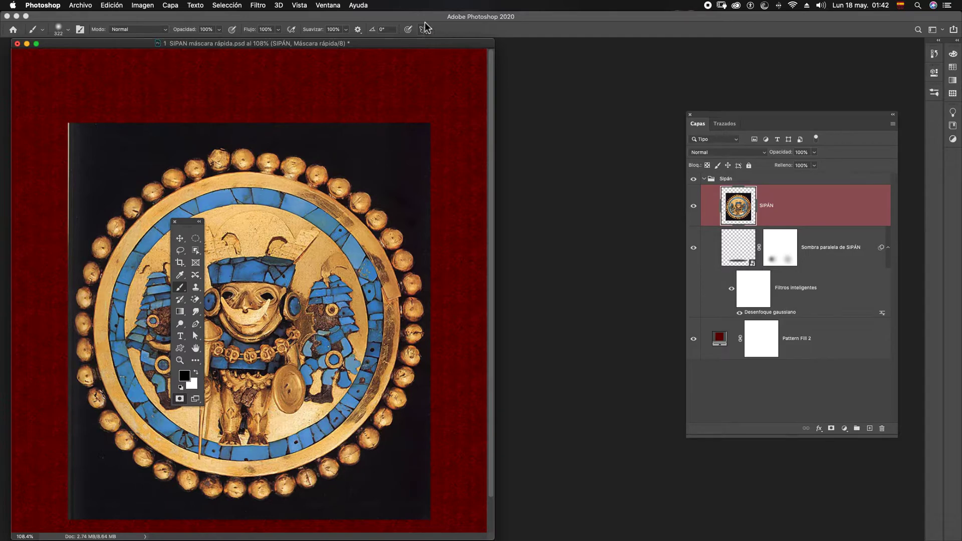
drag(407, 43, 453, 47)
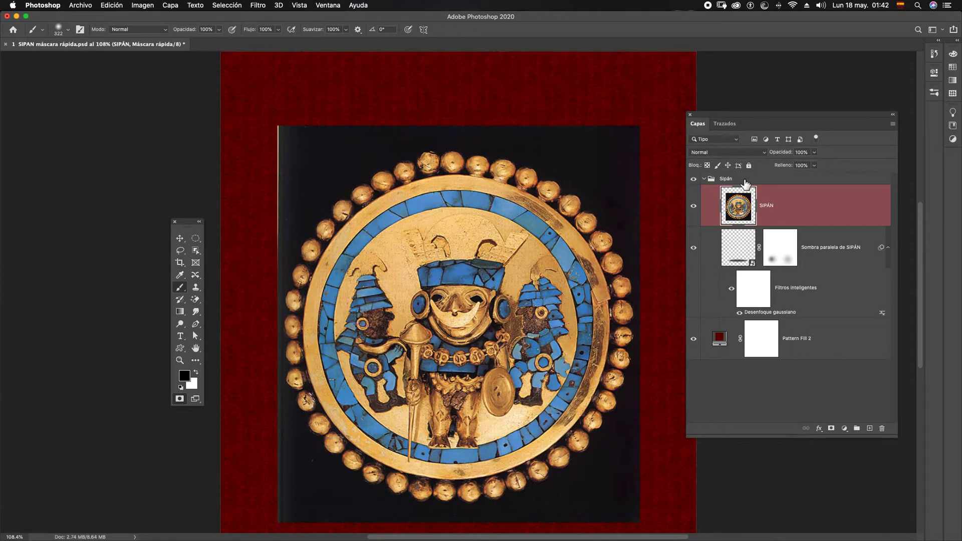
View the image at 100% and paint soft black mask dabs over the central figure's face with the 322 px brush
key(super+1)
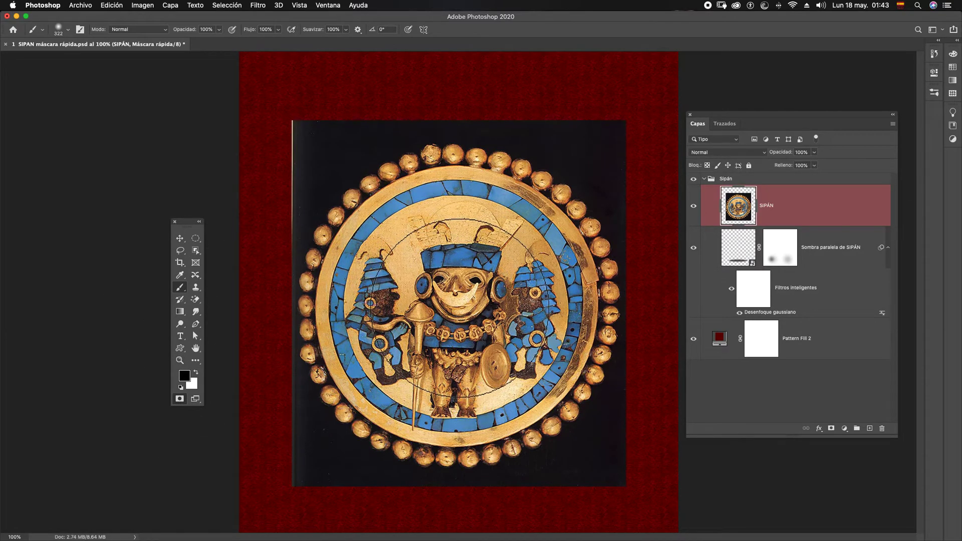
click(457, 307)
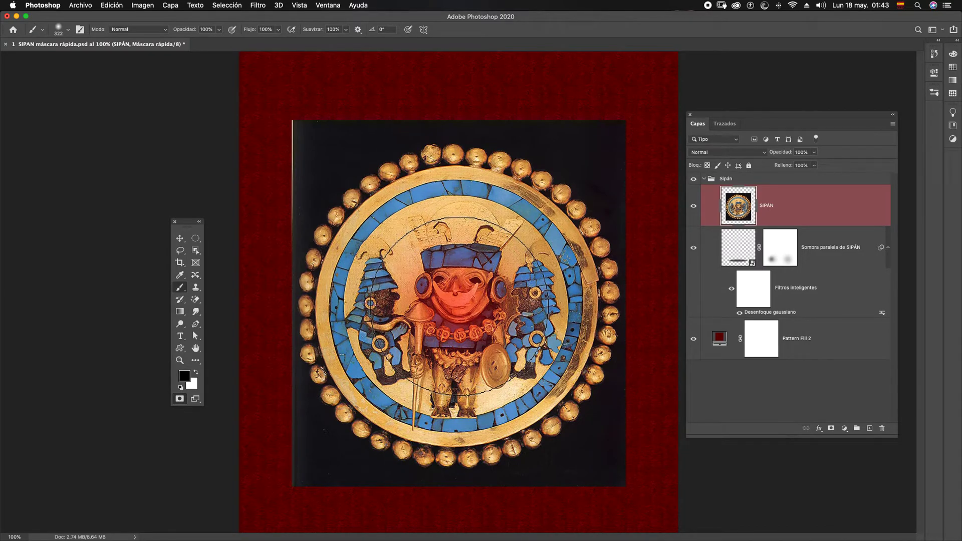
click(459, 304)
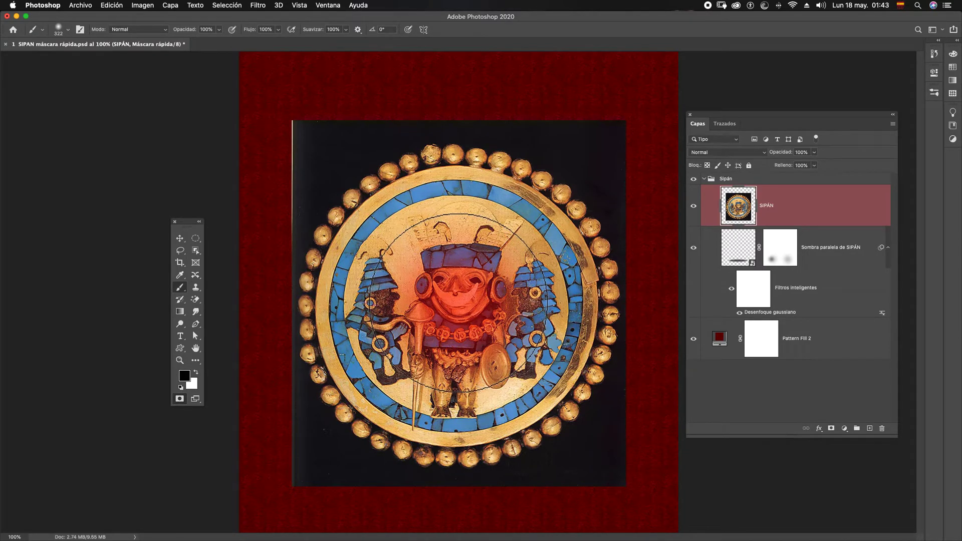
Set the brush hardness to 100% and paint hard-edged mask dabs over the central figure
right_click(456, 297)
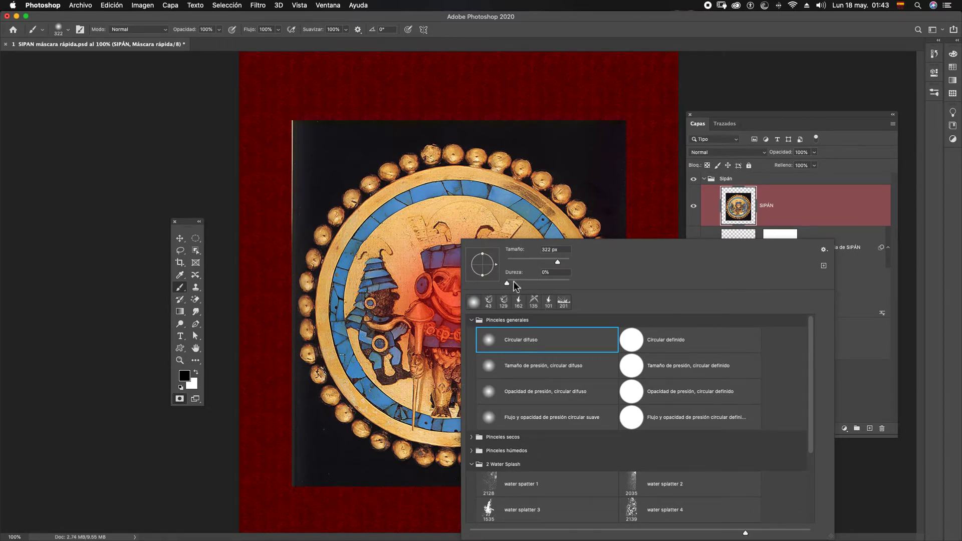
drag(573, 288, 580, 282)
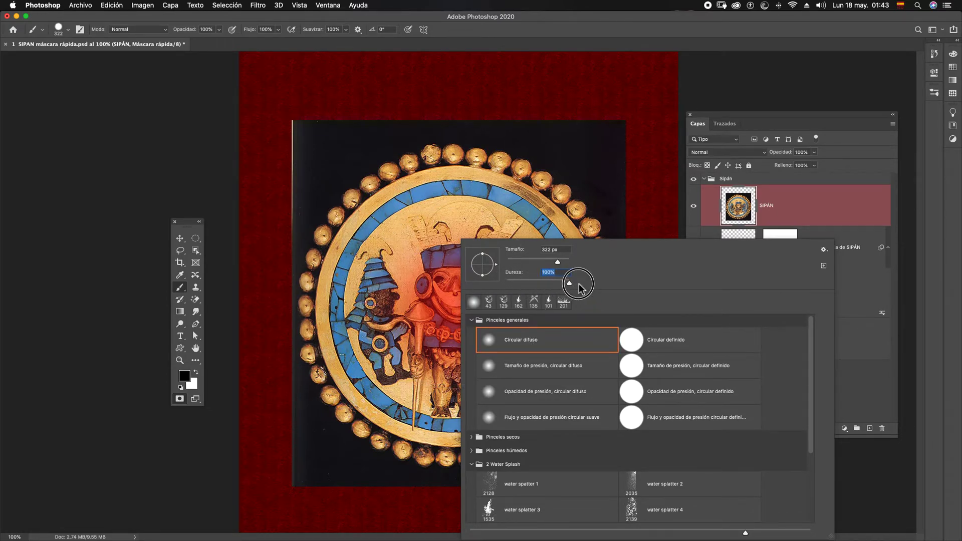
click(452, 305)
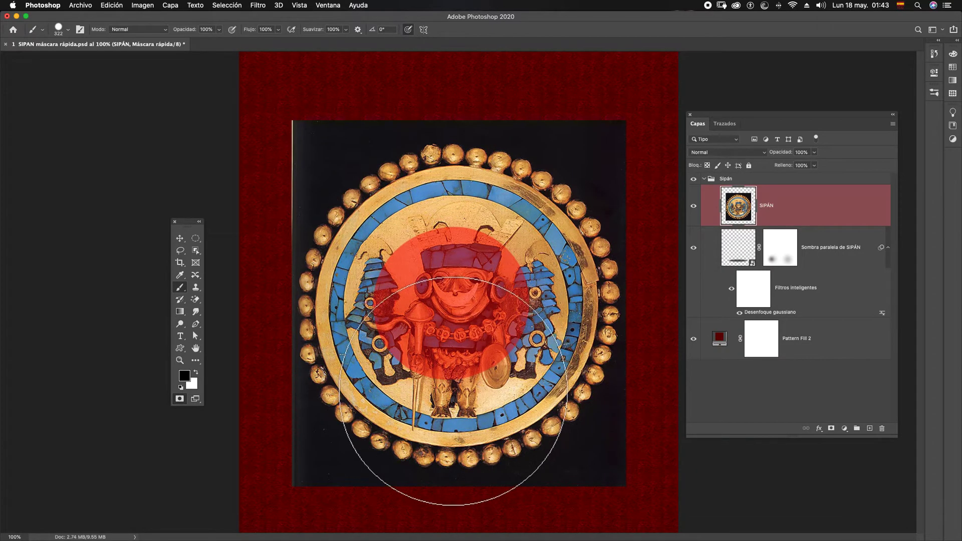
click(452, 313)
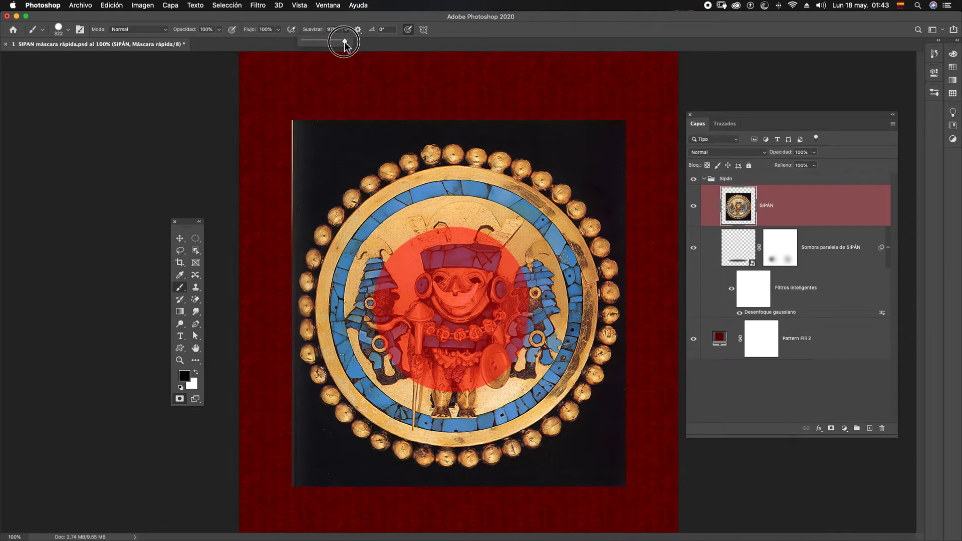
Set the brush smoothing to 0% and extend the hard-edged mask around the central figure's head and torso
drag(344, 41, 303, 42)
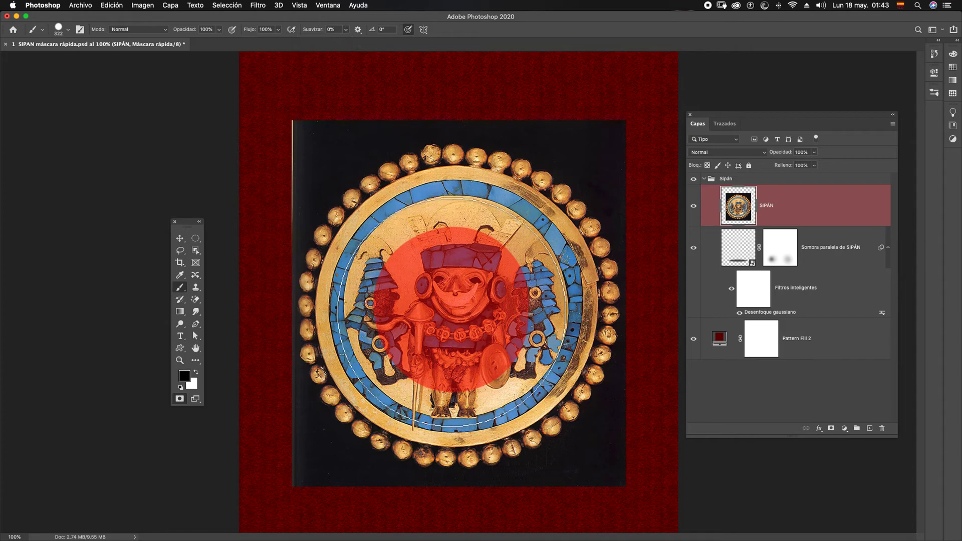
click(454, 285)
click(437, 299)
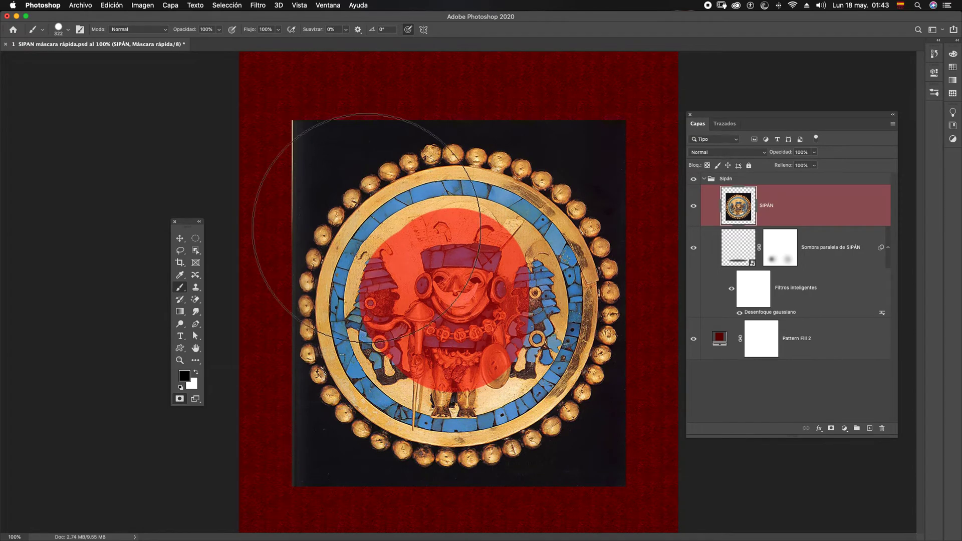
Set the brush flow to 1% and keep the hardness at 100%
click(278, 29)
drag(278, 40, 230, 41)
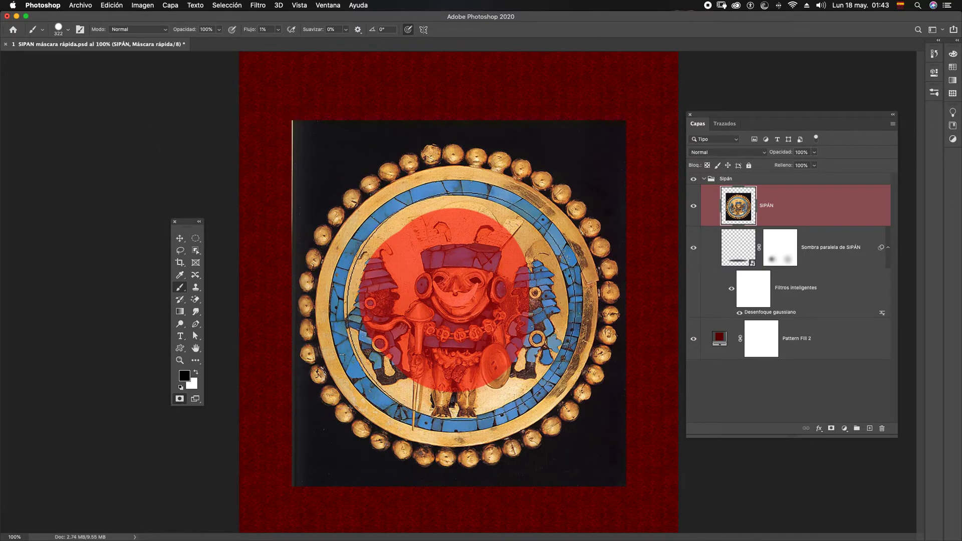
right_click(458, 301)
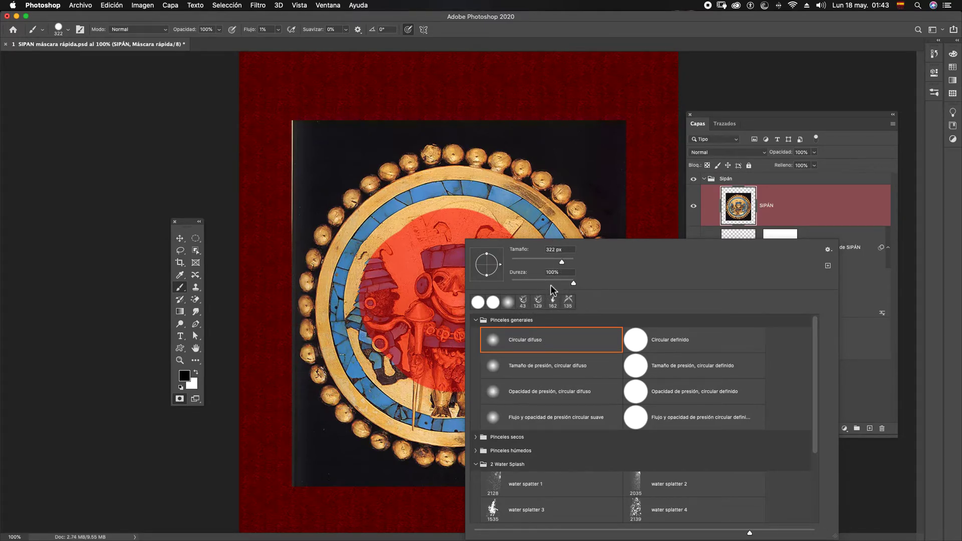
click(573, 284)
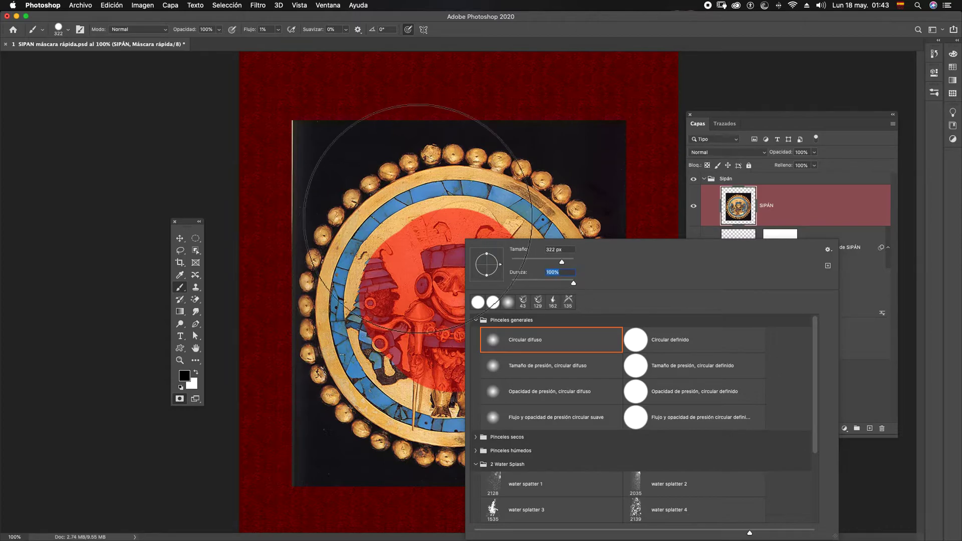
click(418, 286)
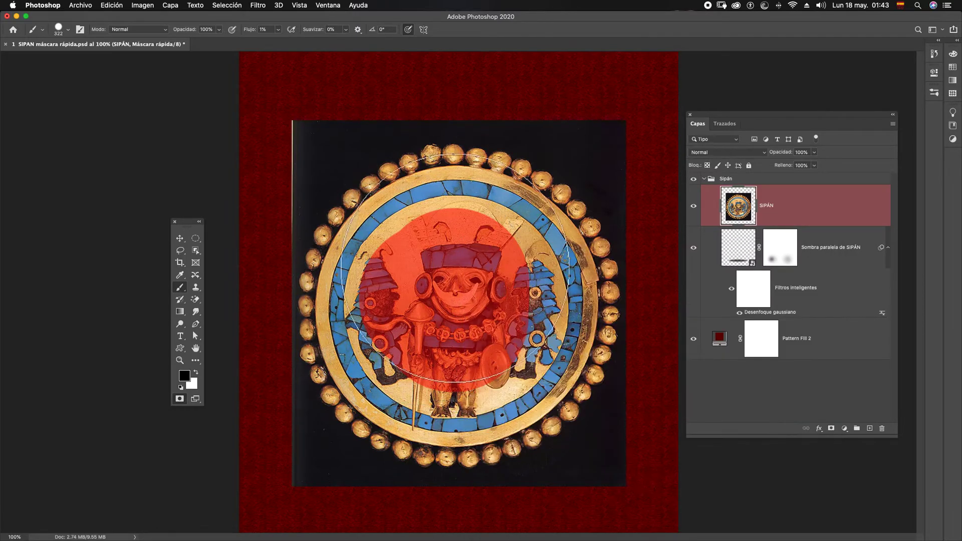
Open the brush settings (Ajustes del pincel) and place them beside the Layers panel
click(332, 5)
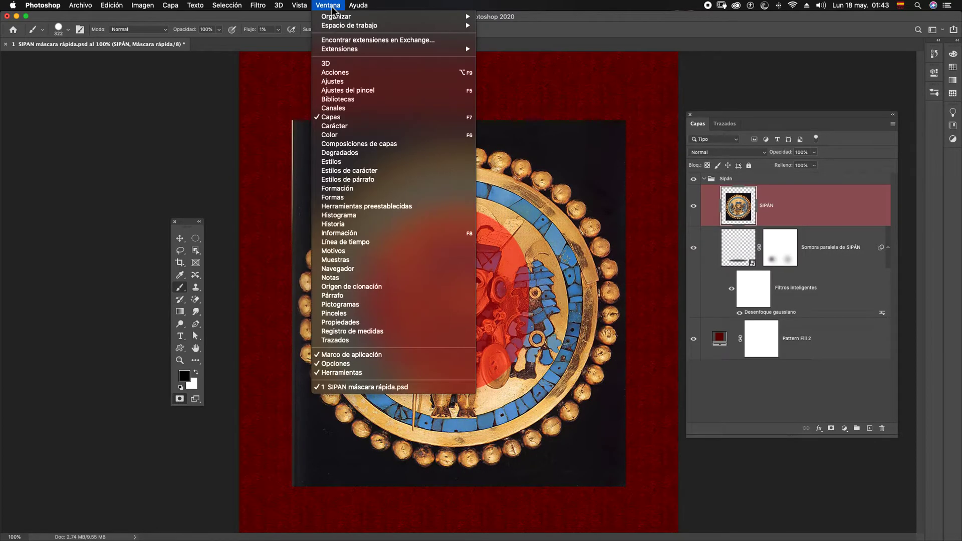
click(389, 96)
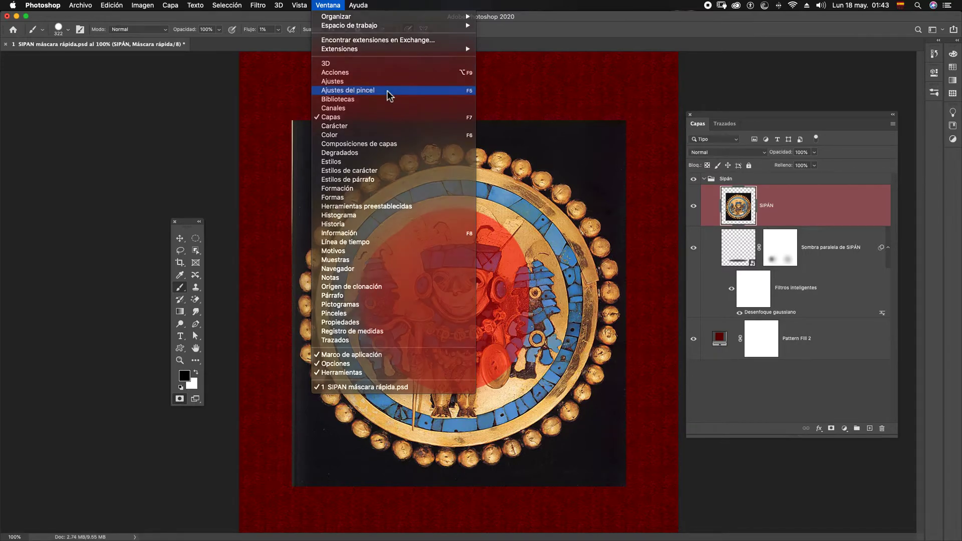
drag(409, 58, 514, 121)
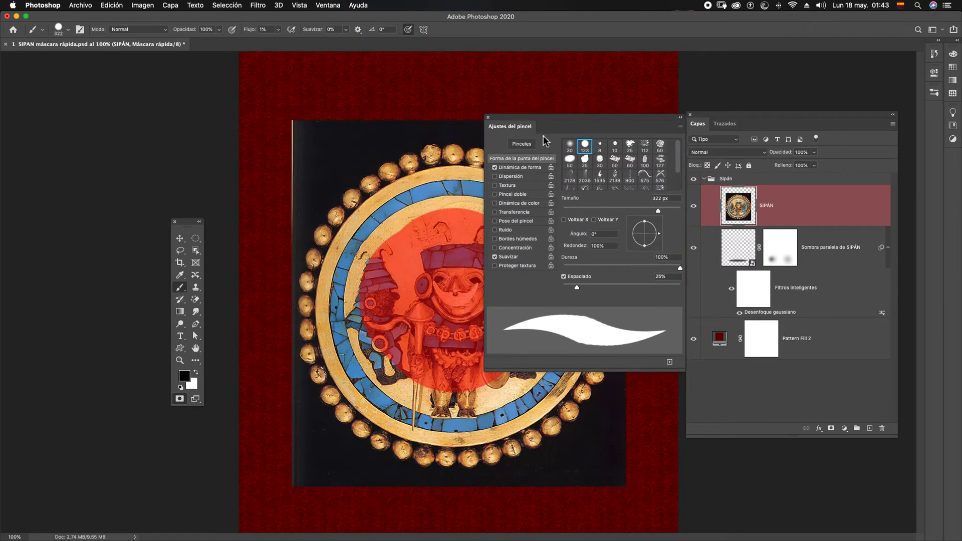
Inspect the size control options in the brush's Dinámica de forma, keep Presión de la pluma, and close the brush settings
click(520, 167)
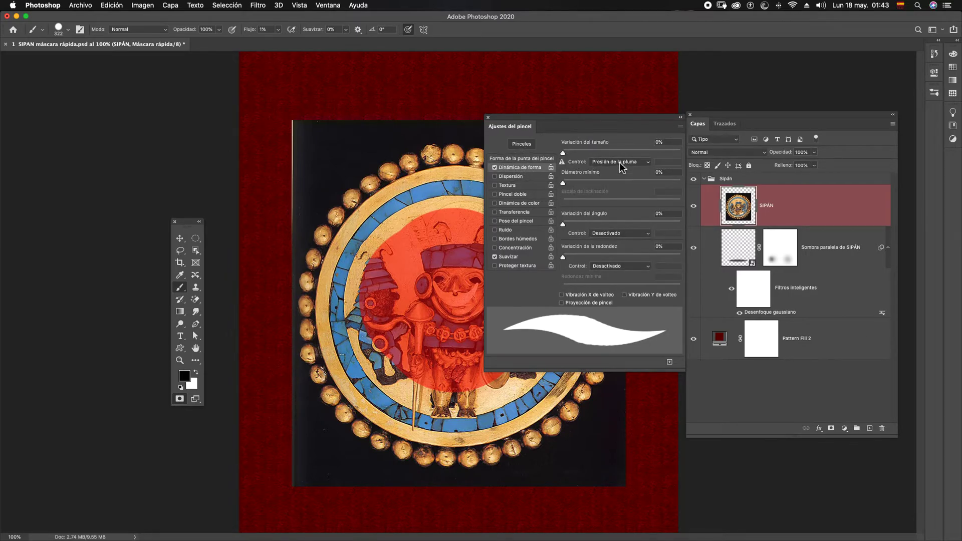
click(621, 162)
click(620, 148)
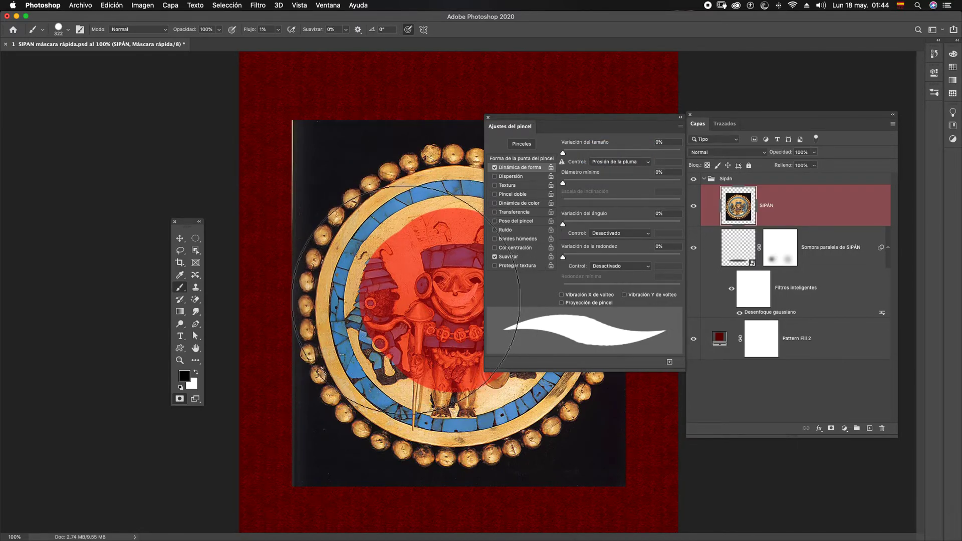
click(611, 163)
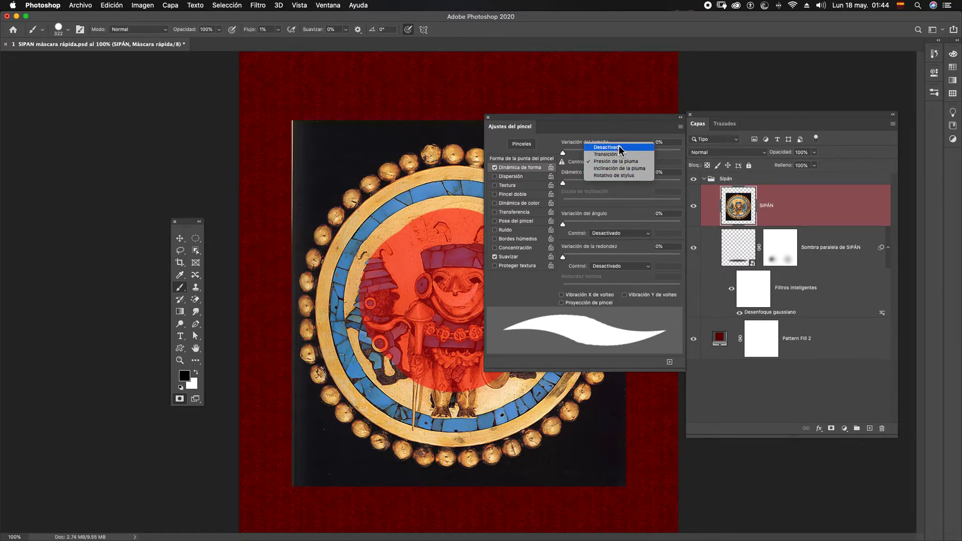
click(615, 161)
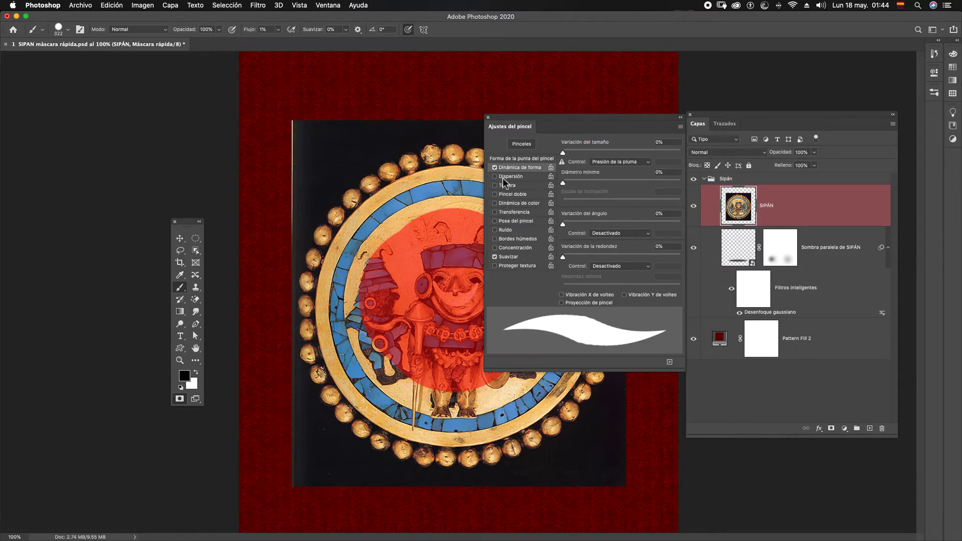
click(489, 119)
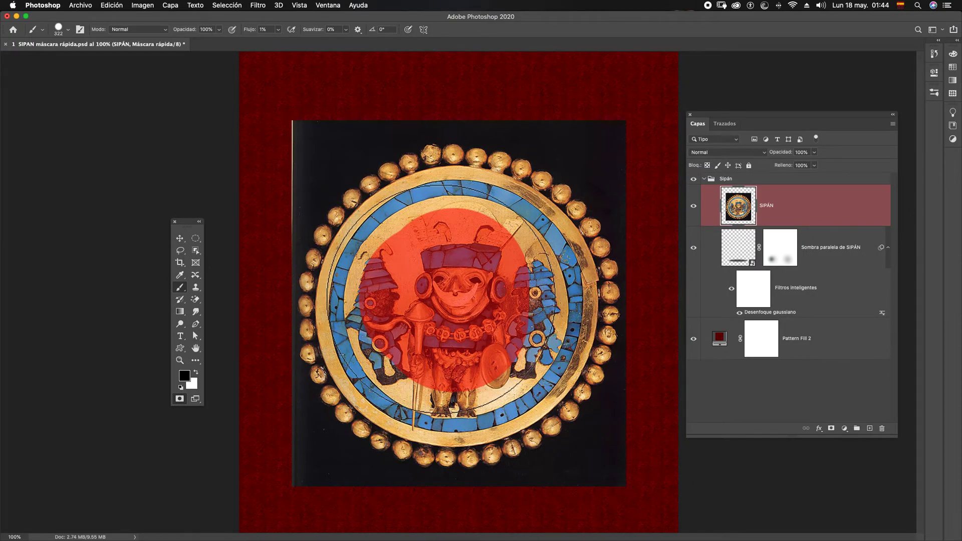
Enlarge the brush to 570 px and set its flow to 100%
mouse_move(455, 302)
mouse_down()
mouse_move(496, 302)
mouse_move(460, 307)
mouse_move(471, 310)
mouse_move(457, 303)
mouse_up()
scroll(487, 308, down, 4)
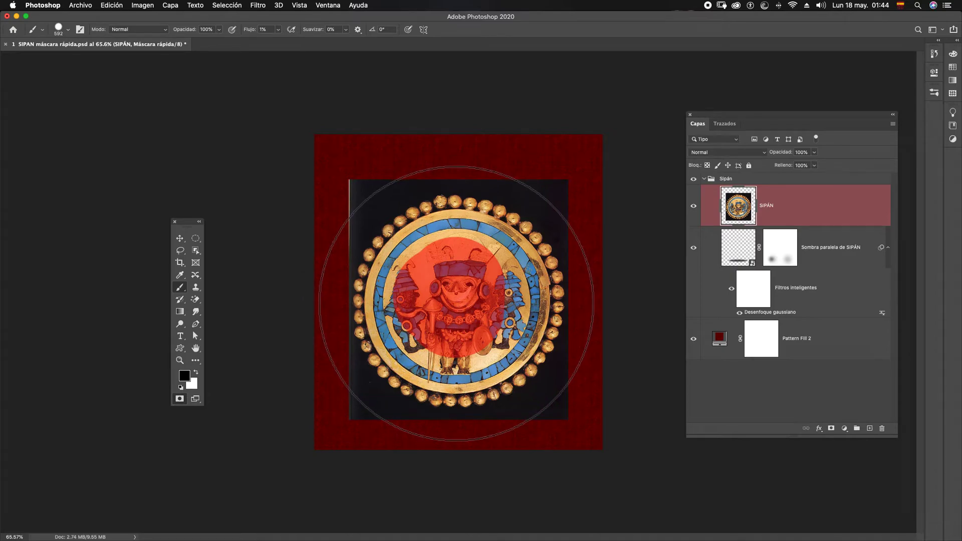
drag(456, 303, 453, 304)
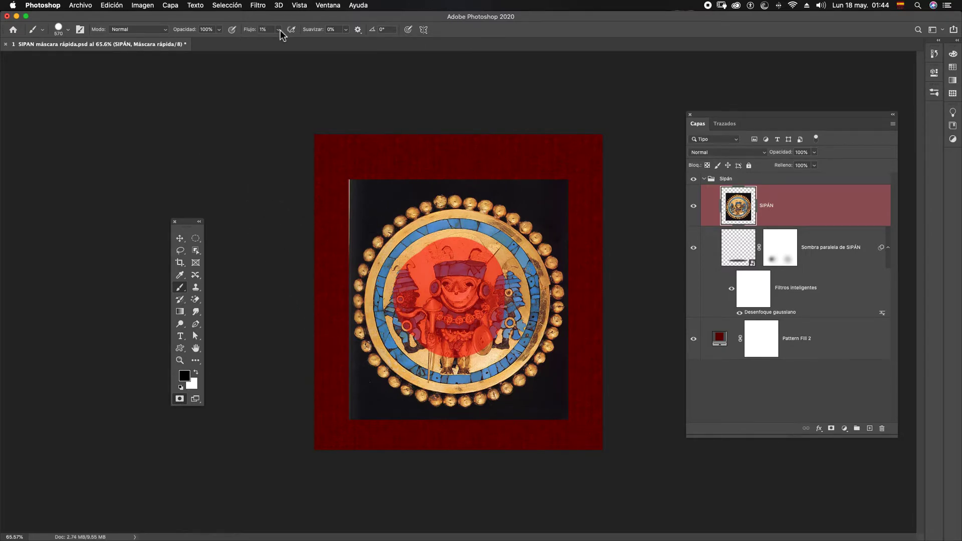
drag(297, 45, 325, 41)
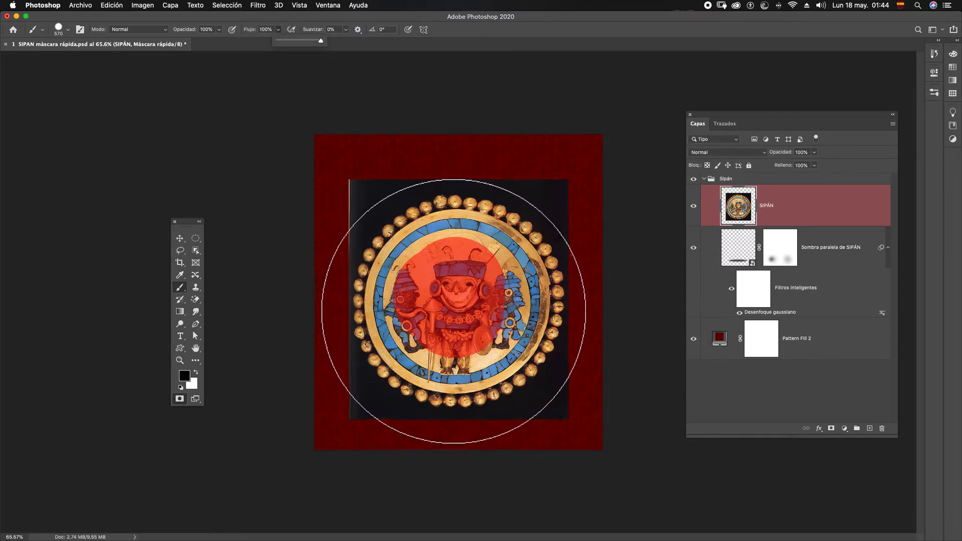
Undo the off-centre mask dab and mask the medallion's whole disc inside the ring of beads
click(453, 310)
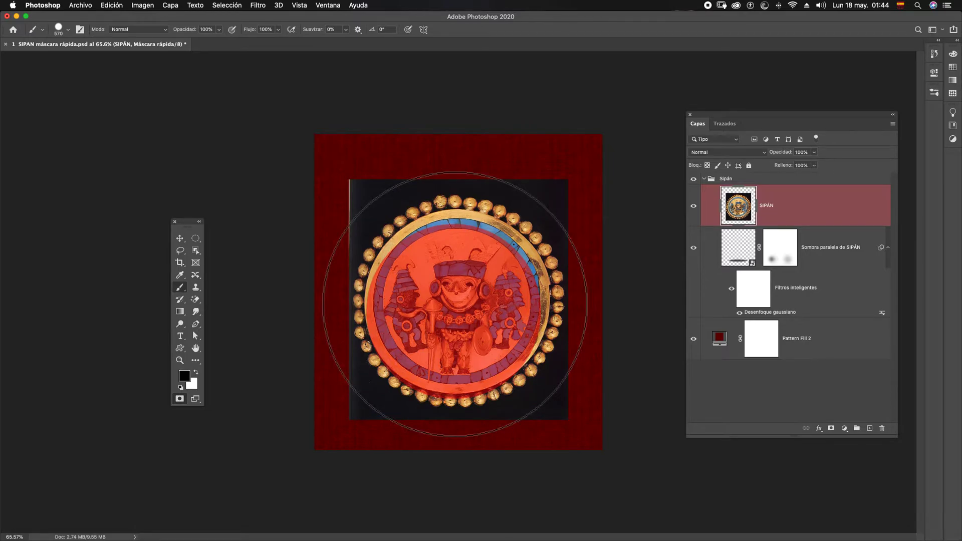
key(super+z)
click(455, 298)
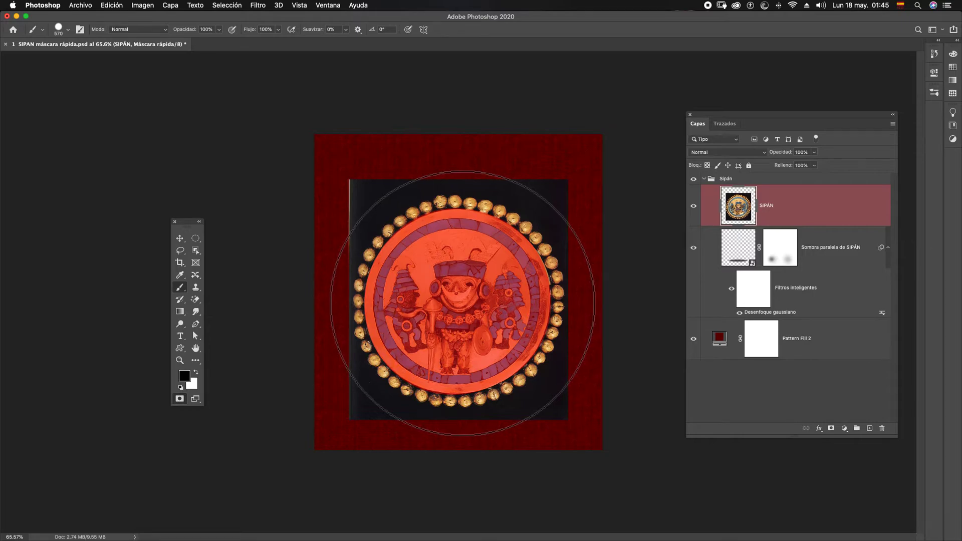
Try brush sizes of 282, 391 and 227 px over the masked disc
drag(462, 303, 417, 310)
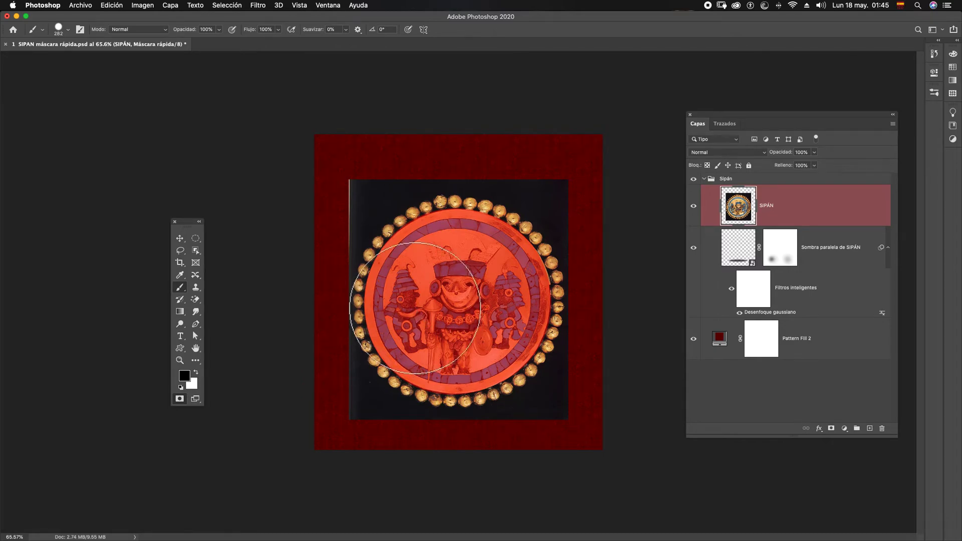
mouse_move(434, 307)
mouse_down()
mouse_move(421, 314)
mouse_move(455, 314)
mouse_up()
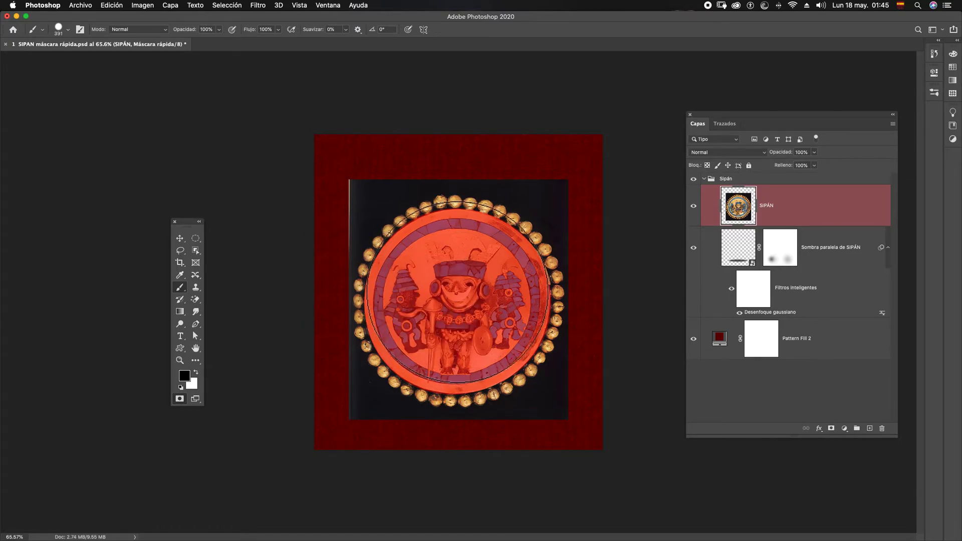
mouse_move(461, 296)
mouse_down()
mouse_move(537, 296)
mouse_move(435, 307)
mouse_move(446, 142)
mouse_move(481, 460)
mouse_move(473, 331)
mouse_move(460, 377)
mouse_up()
Zoom in to about 285% on the medallion's upper beads and return to the Brush tool
key(z)
mouse_move(489, 208)
mouse_down()
mouse_move(507, 214)
mouse_move(475, 221)
mouse_up()
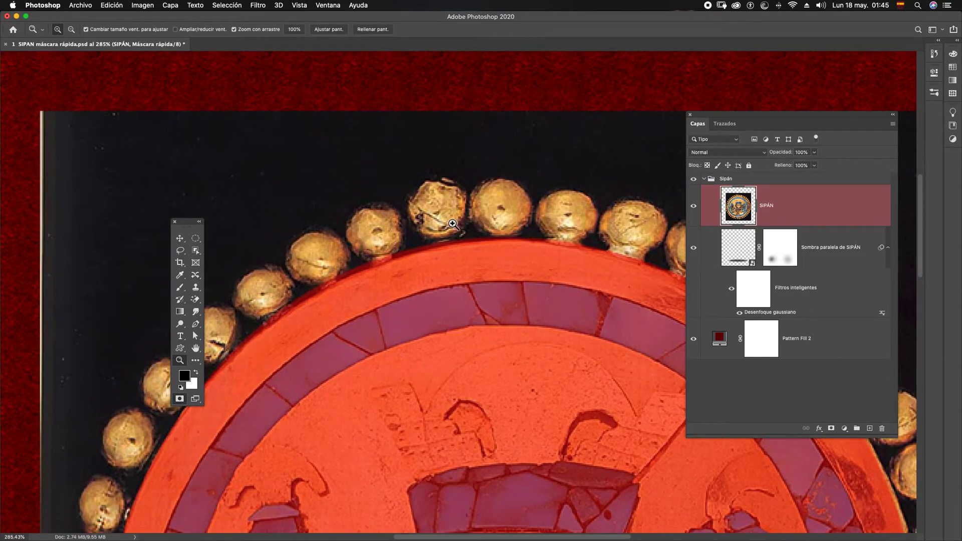
key(b)
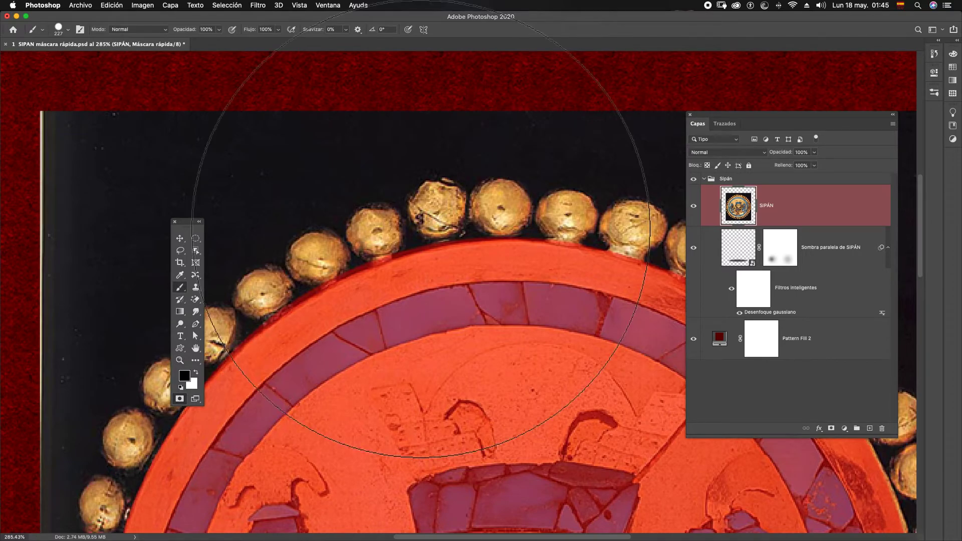
key(z)
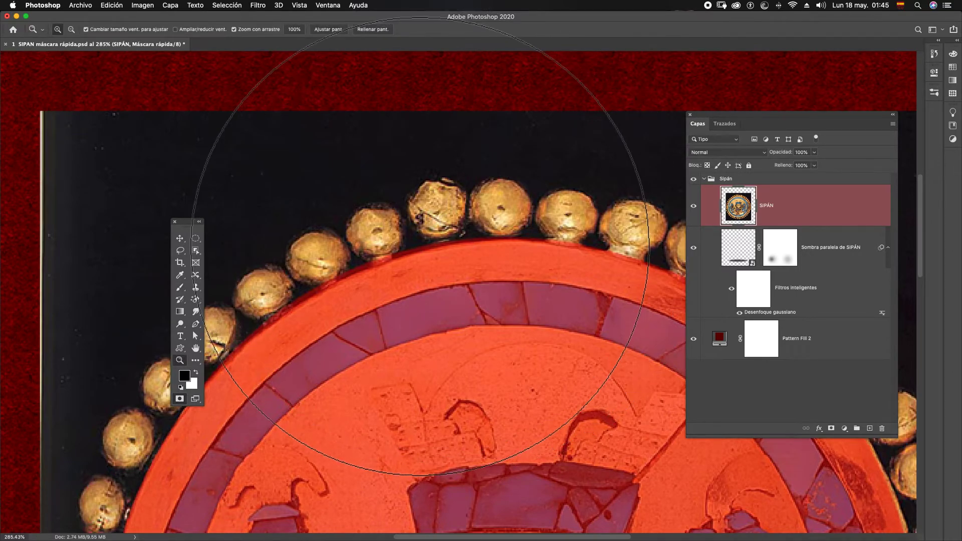
right_click(447, 239)
key(Escape)
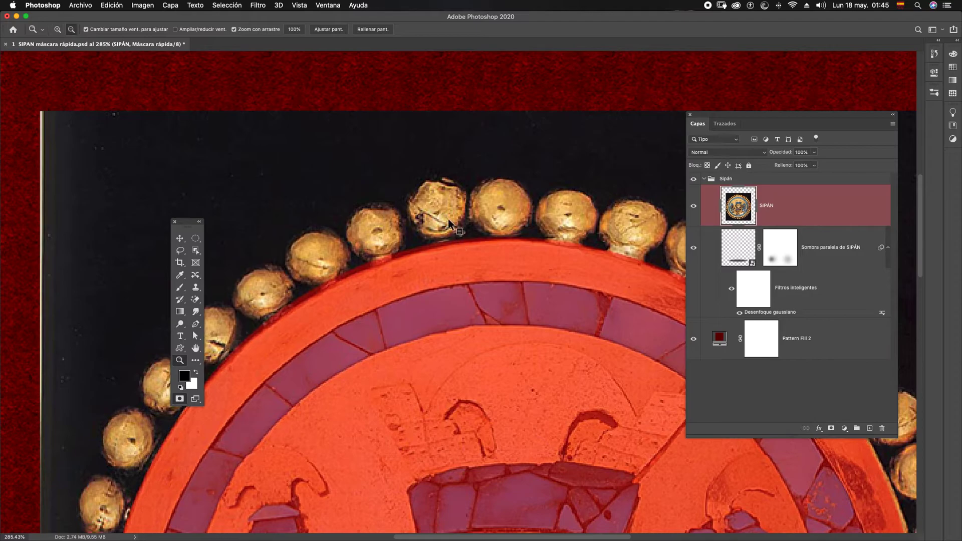
key(b)
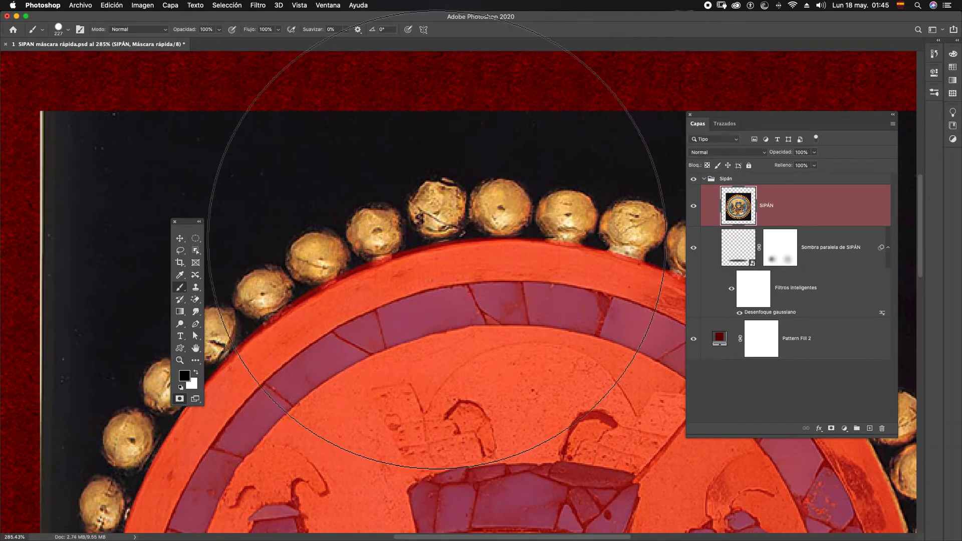
key(z)
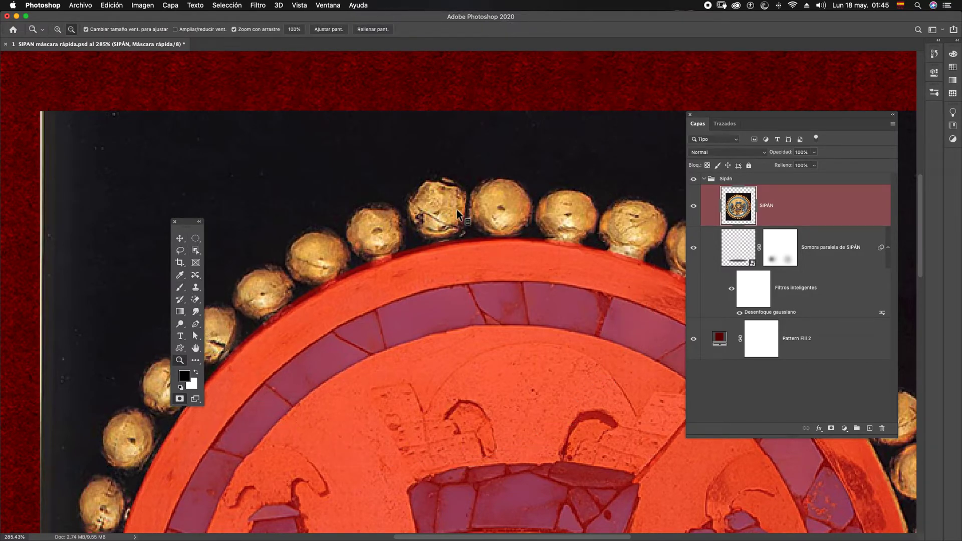
key(b)
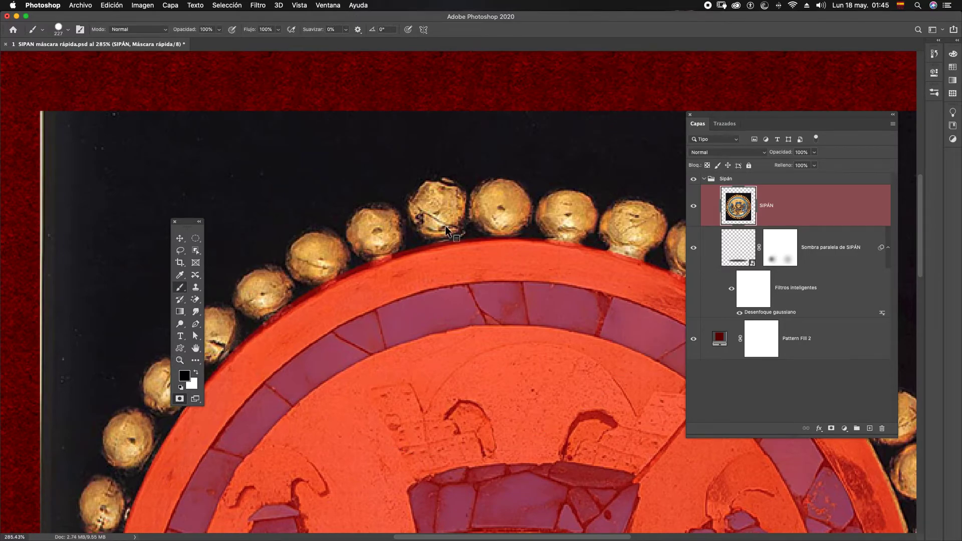
Reduce the brush to 50 px and mask the three beads at the top of the medallion, one dab each
mouse_move(445, 217)
mouse_down()
mouse_move(211, 242)
mouse_move(223, 239)
mouse_up()
drag(438, 211, 446, 216)
click(439, 206)
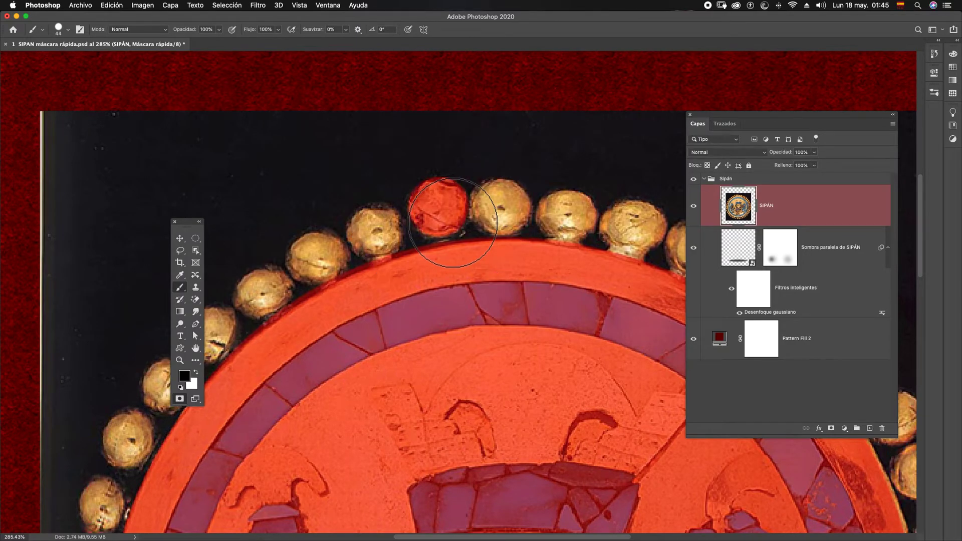
drag(437, 207, 443, 207)
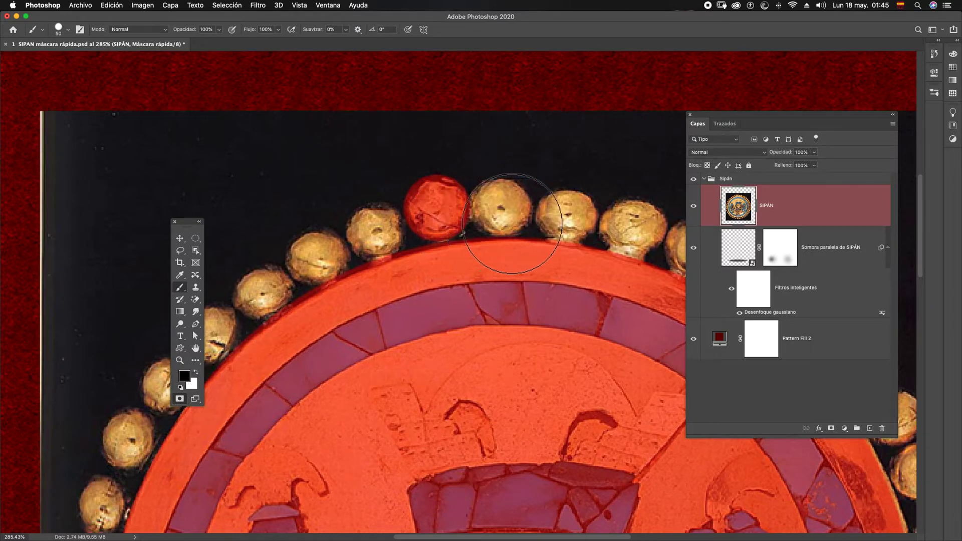
click(499, 205)
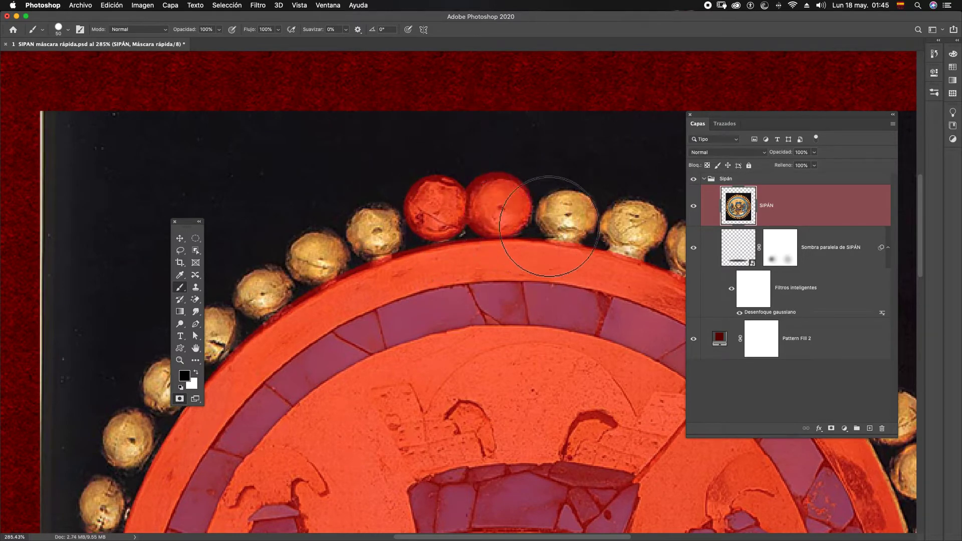
click(575, 230)
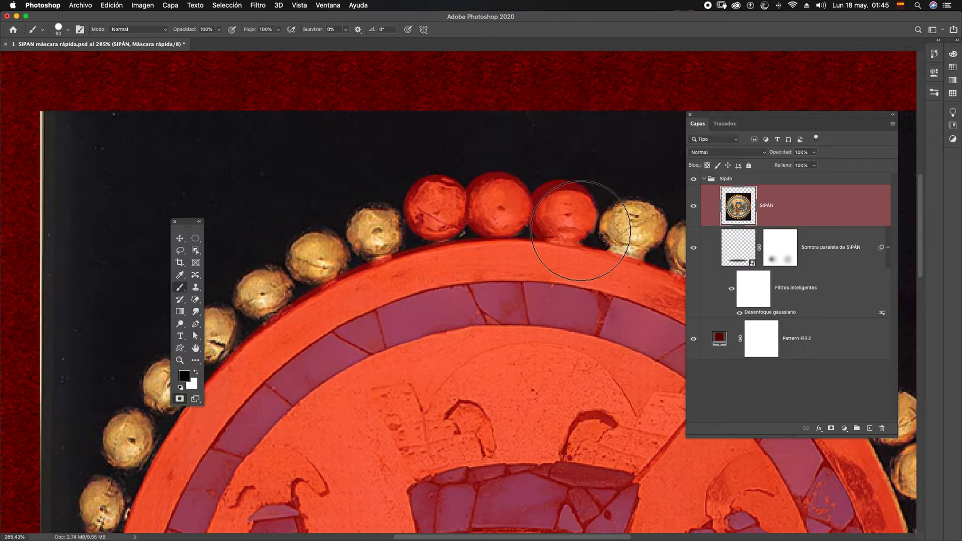
Set the brush smoothing to 100% and mask the next three beads clockwise around the medallion
mouse_move(585, 230)
mouse_down()
mouse_move(477, 196)
mouse_move(402, 200)
mouse_up()
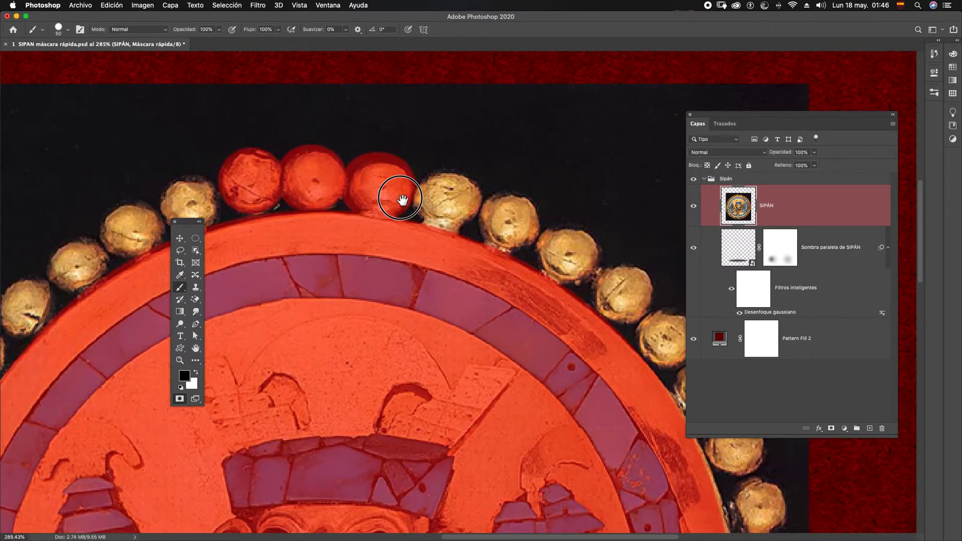
click(346, 29)
drag(348, 42, 389, 41)
click(447, 199)
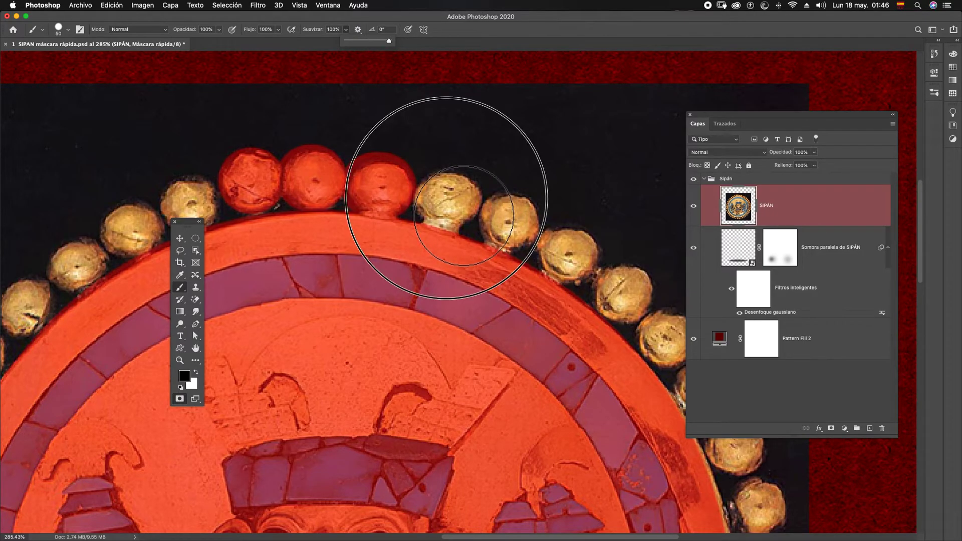
click(511, 219)
click(570, 254)
Mask the following four beads down the medallion's upper-right edge, one dab each
drag(493, 204, 372, 121)
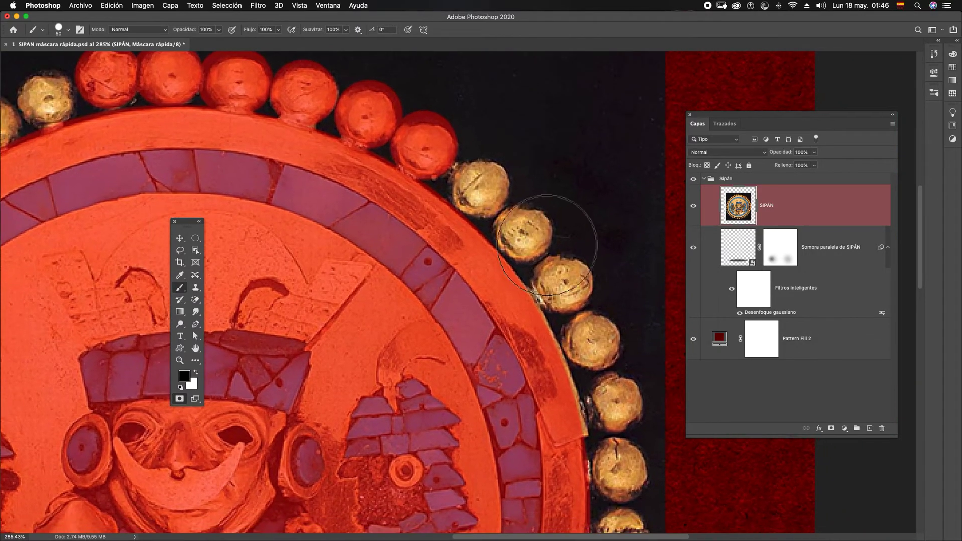
click(483, 190)
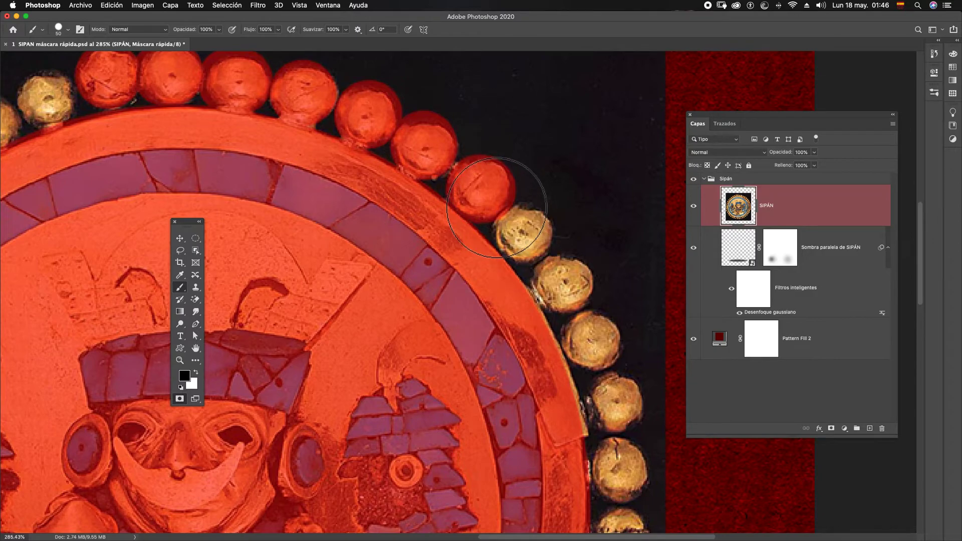
click(540, 252)
mouse_move(511, 237)
mouse_down()
mouse_move(458, 148)
mouse_move(437, 133)
mouse_up()
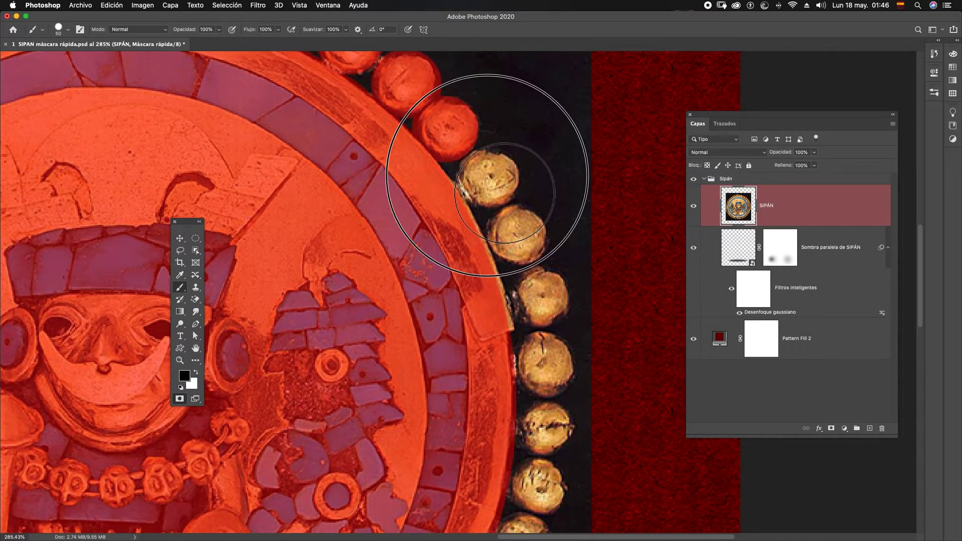
click(487, 177)
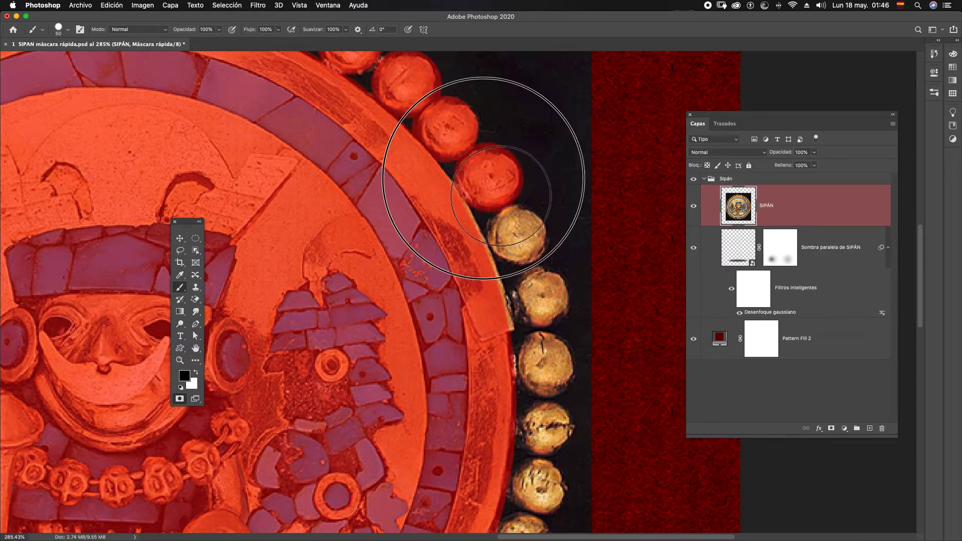
click(518, 233)
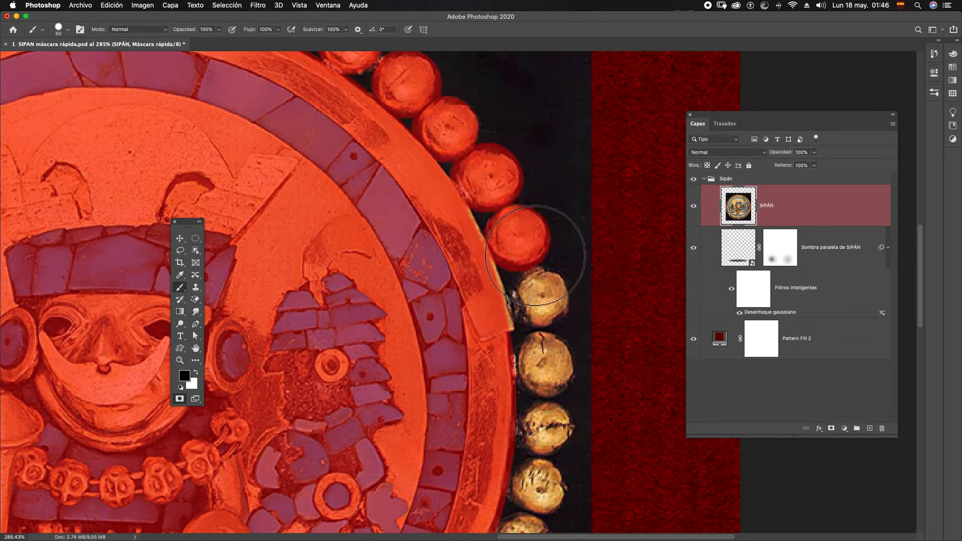
Undo the last bead's mask dab and fill the unmasked strip along the disc's right rim
drag(510, 195, 503, 135)
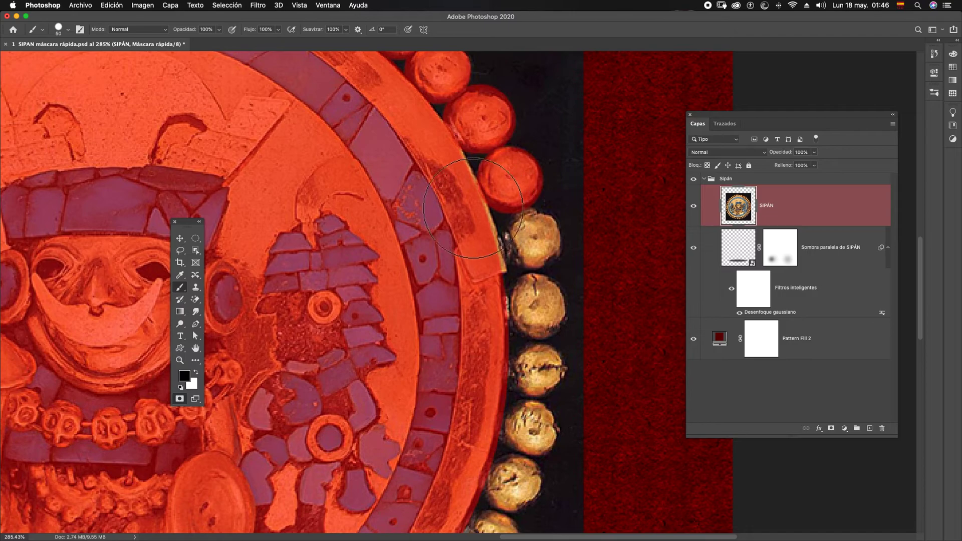
key(super+z)
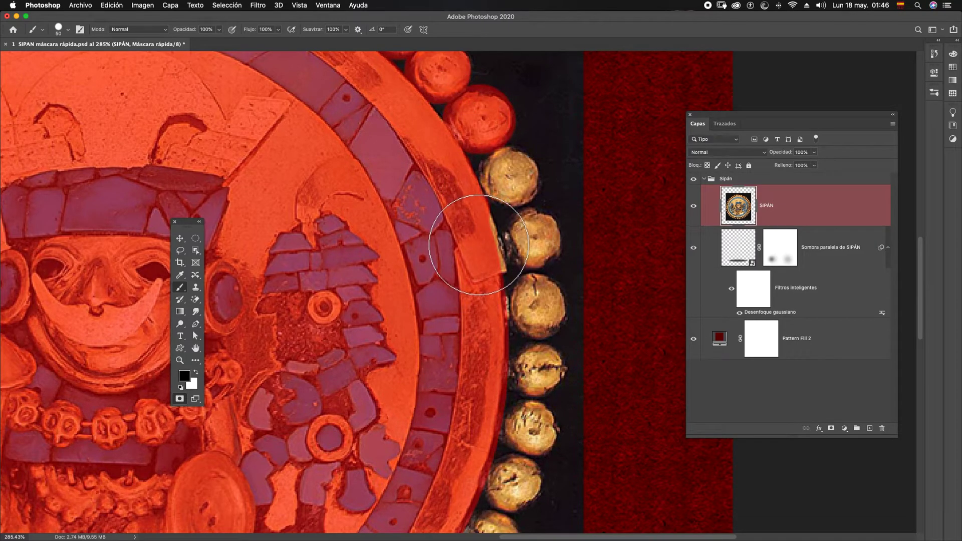
drag(481, 254, 488, 280)
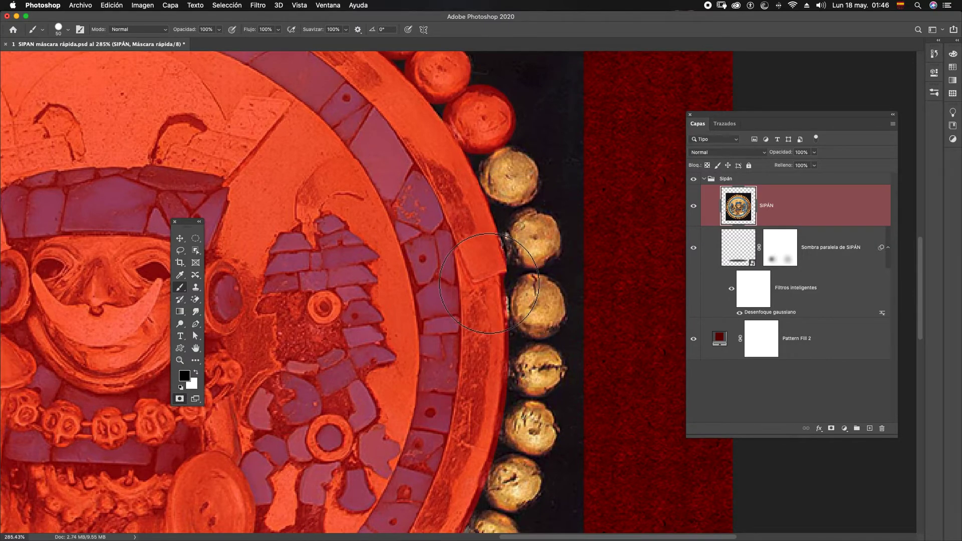
Mask the three beads beside the repaired rim on the medallion's right edge, continuing clockwise
mouse_move(528, 198)
mouse_down()
mouse_move(489, 168)
mouse_move(547, 236)
mouse_up()
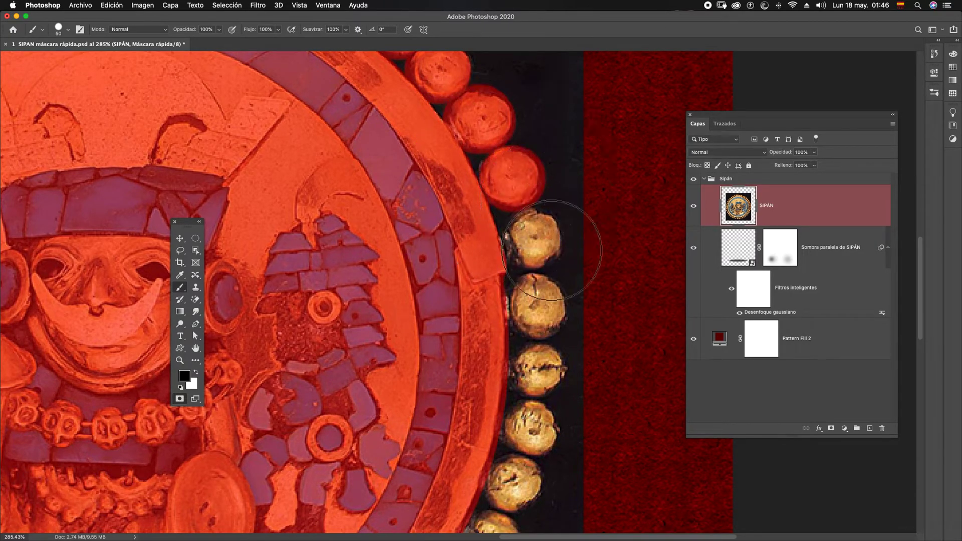
click(546, 306)
key(space)
drag(559, 290, 575, 231)
click(550, 247)
key(space)
drag(565, 270, 565, 254)
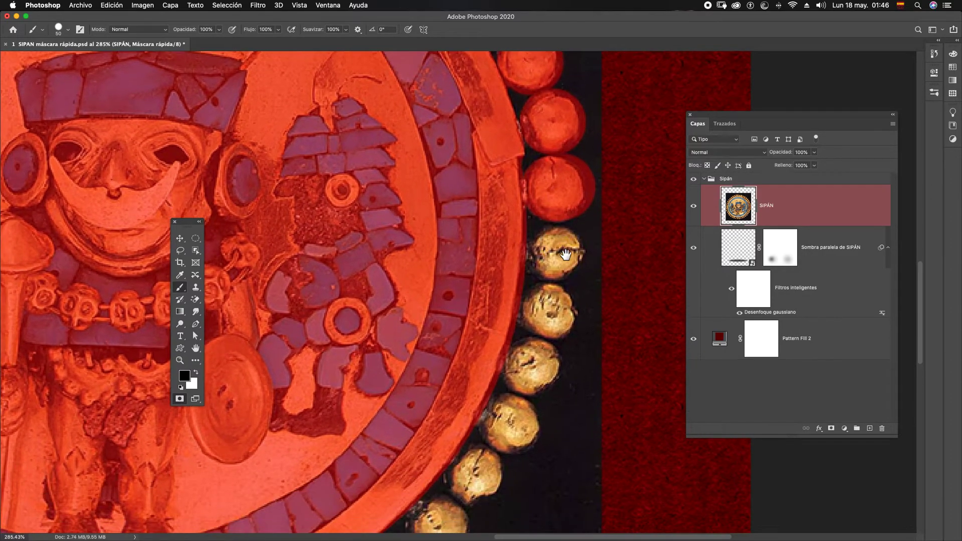
Mask the next three beads down the medallion's right edge with one brush dab each
click(567, 260)
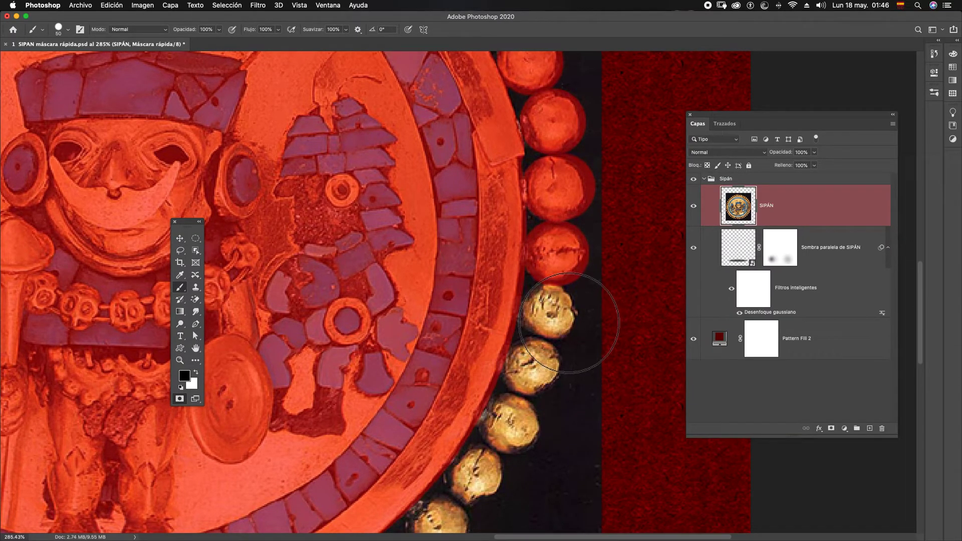
click(570, 324)
right_click(533, 367)
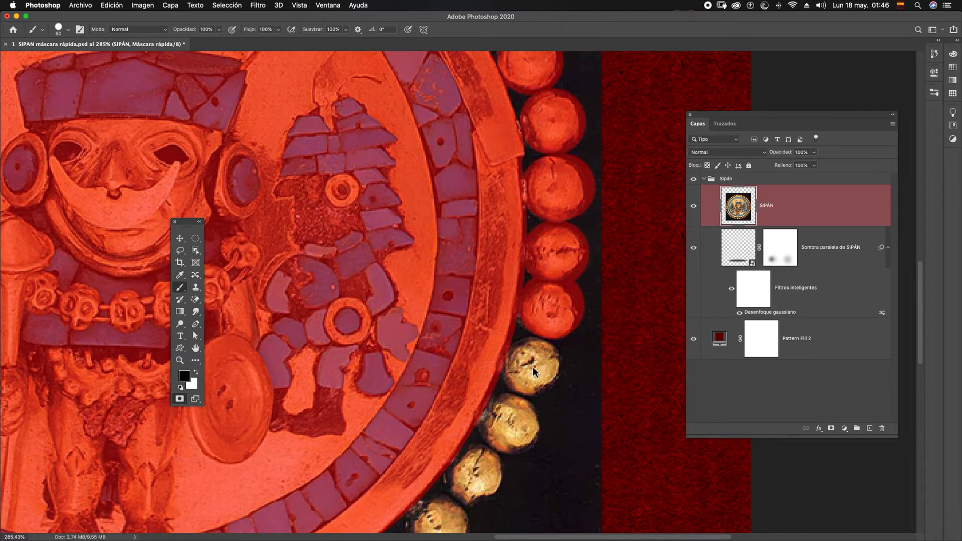
click(382, 306)
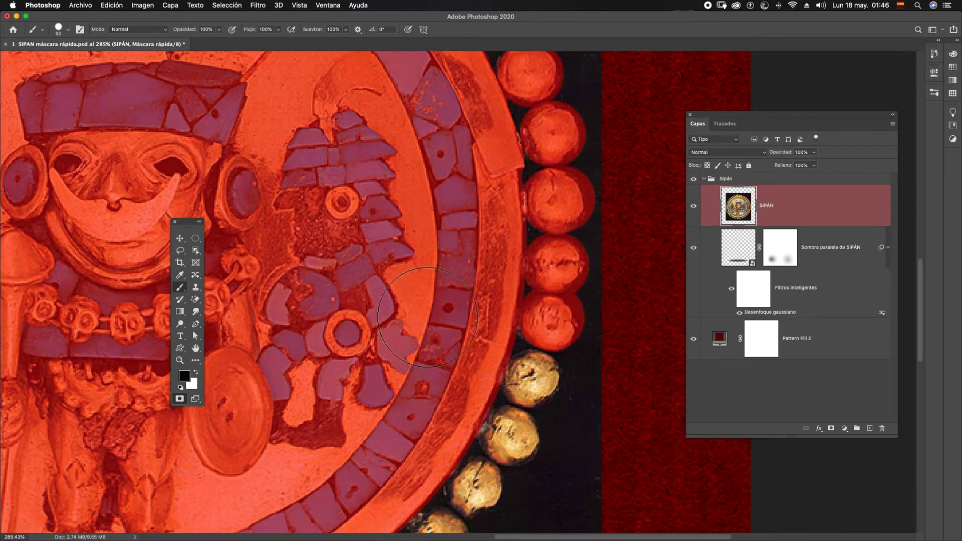
click(532, 381)
Mask the following six beads clockwise around the medallion's lower-right edge, one dab each
drag(565, 382, 610, 163)
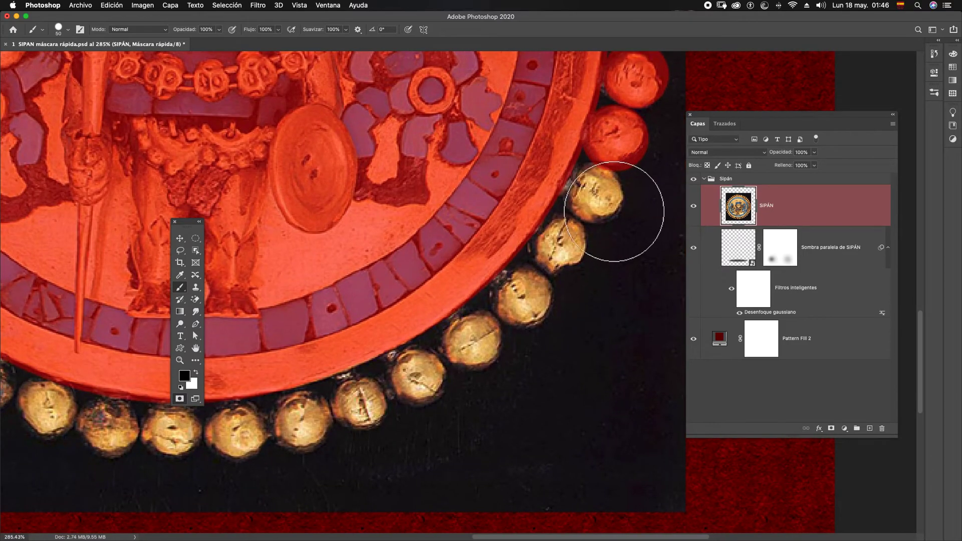
click(608, 211)
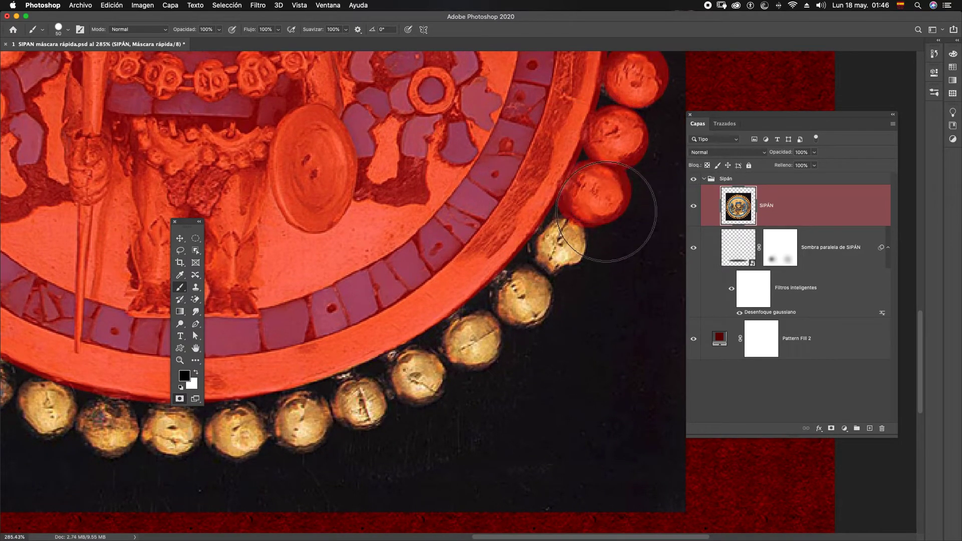
click(565, 242)
click(529, 297)
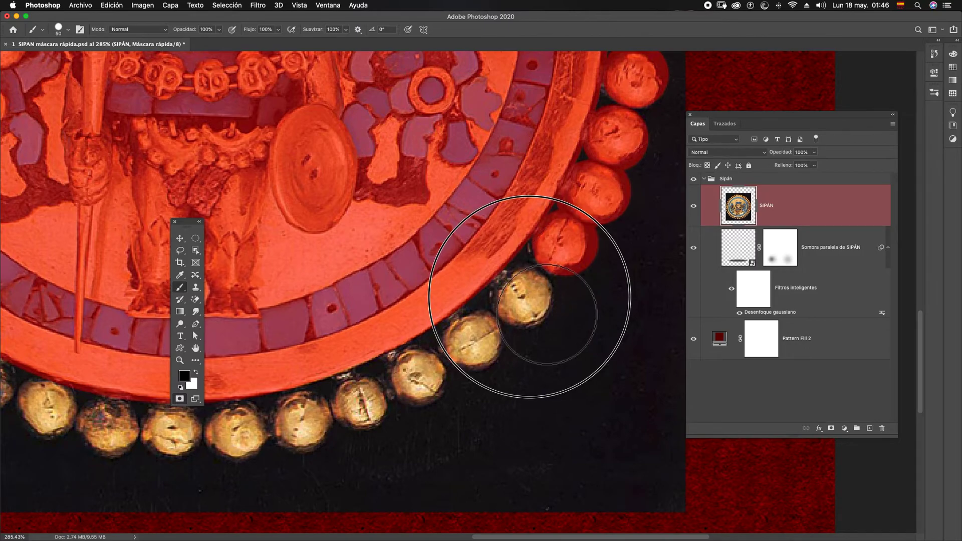
click(521, 296)
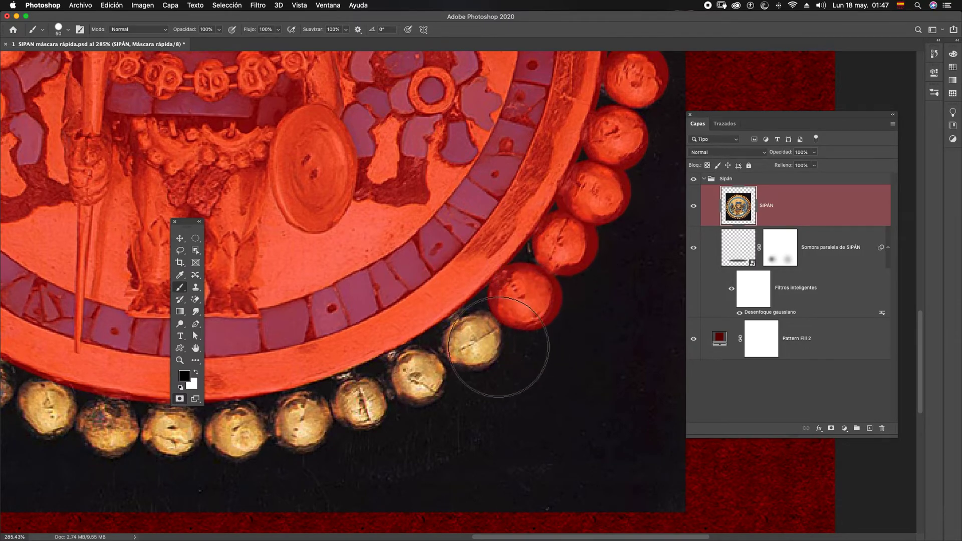
click(471, 339)
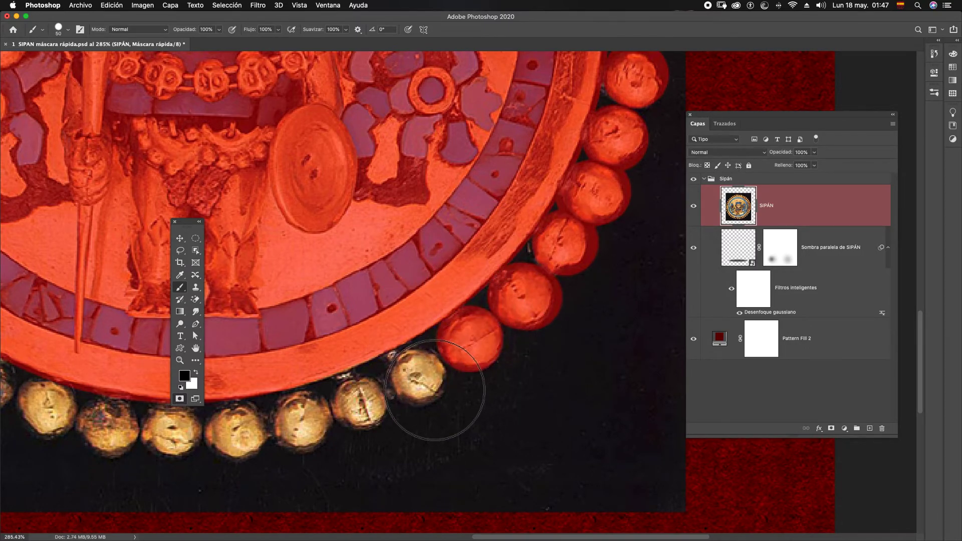
click(434, 390)
click(376, 416)
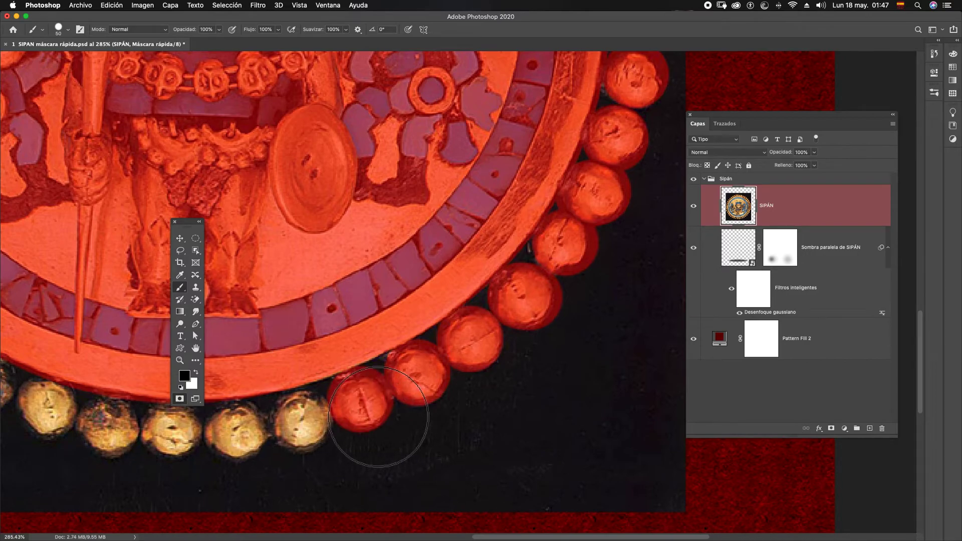
Mask the next four beads along the underside of the medallion
scroll(644, 382, left, 10)
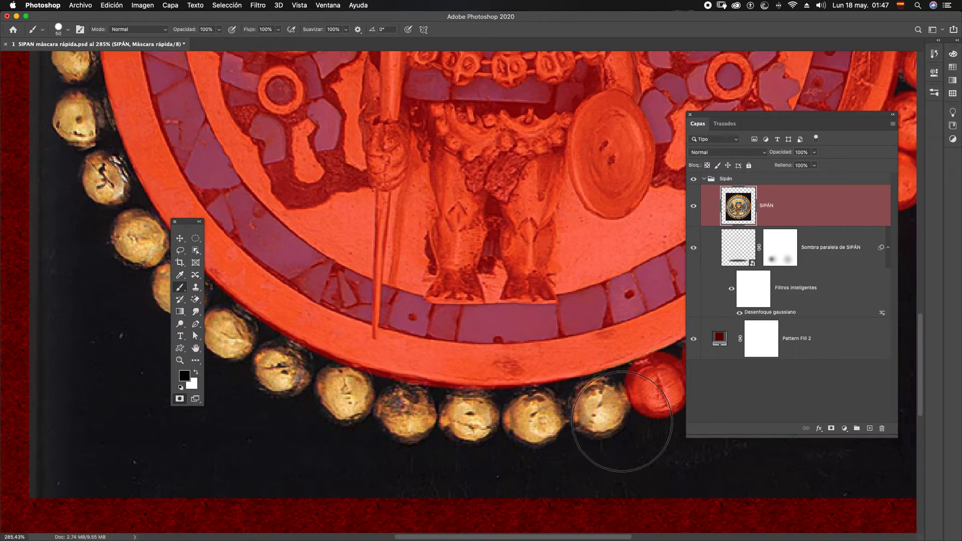
click(602, 406)
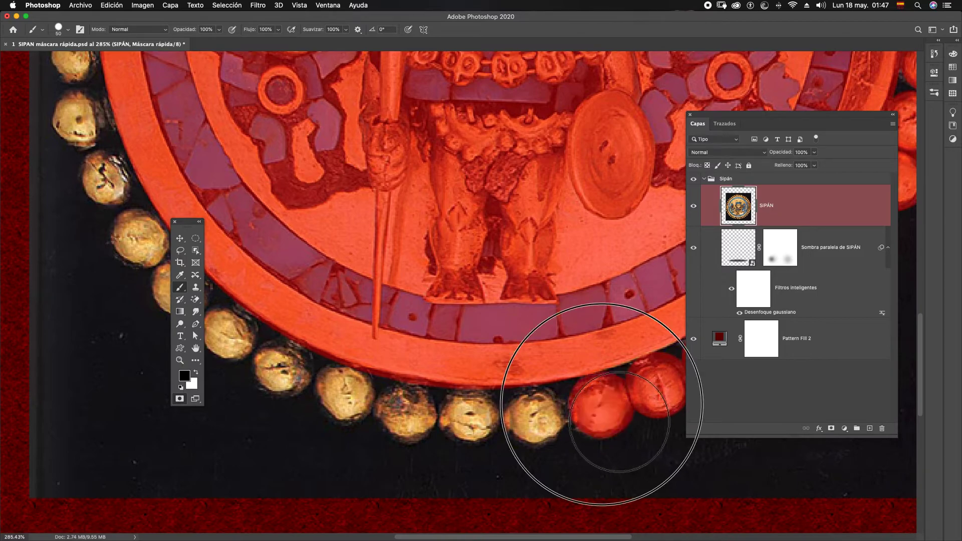
click(549, 434)
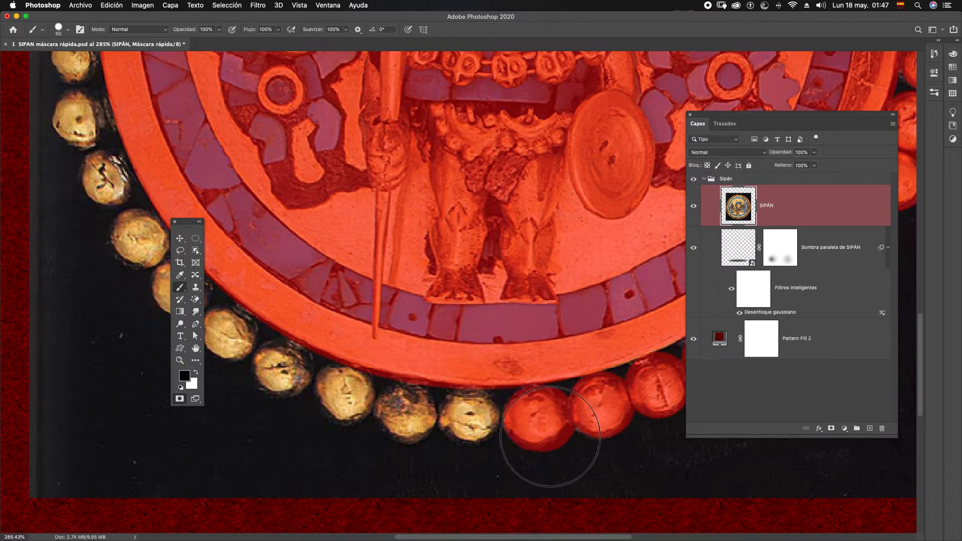
click(480, 435)
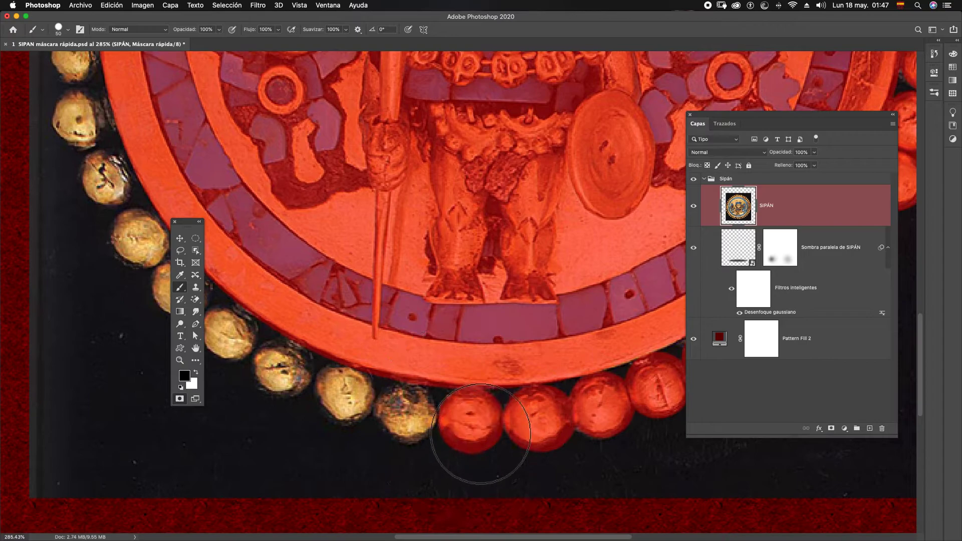
click(423, 430)
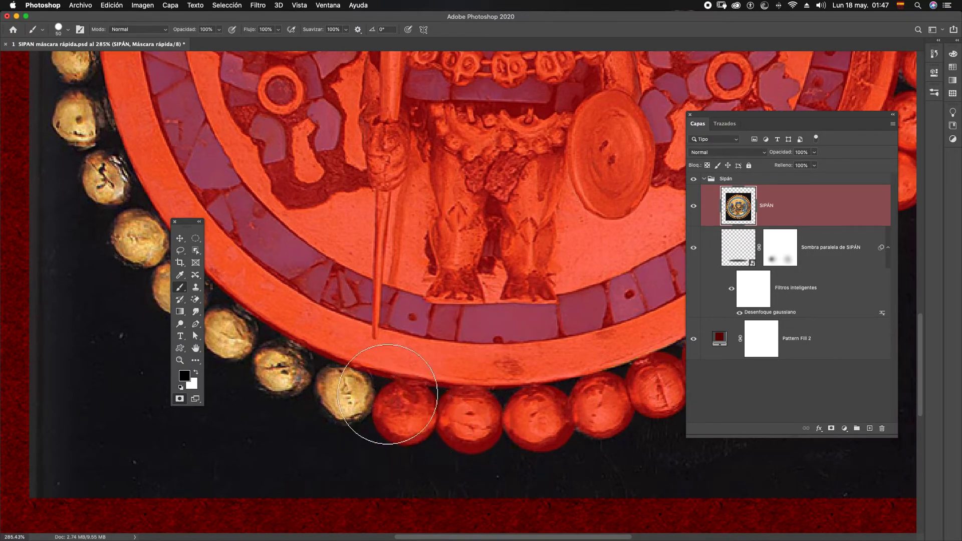
Switch to the standard Eraser tool with a hard round tip of 135 px and 100% hardness
click(197, 304)
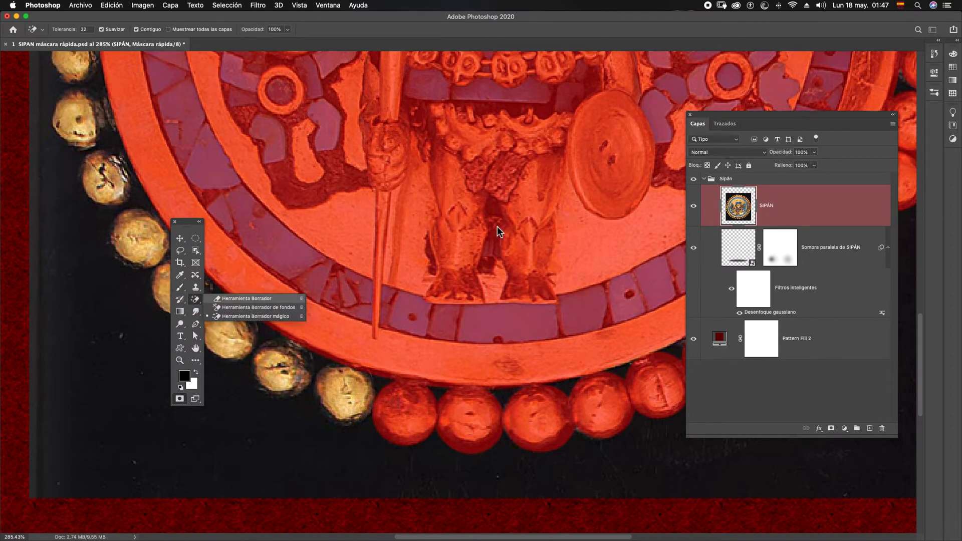
click(245, 299)
right_click(490, 211)
key(Escape)
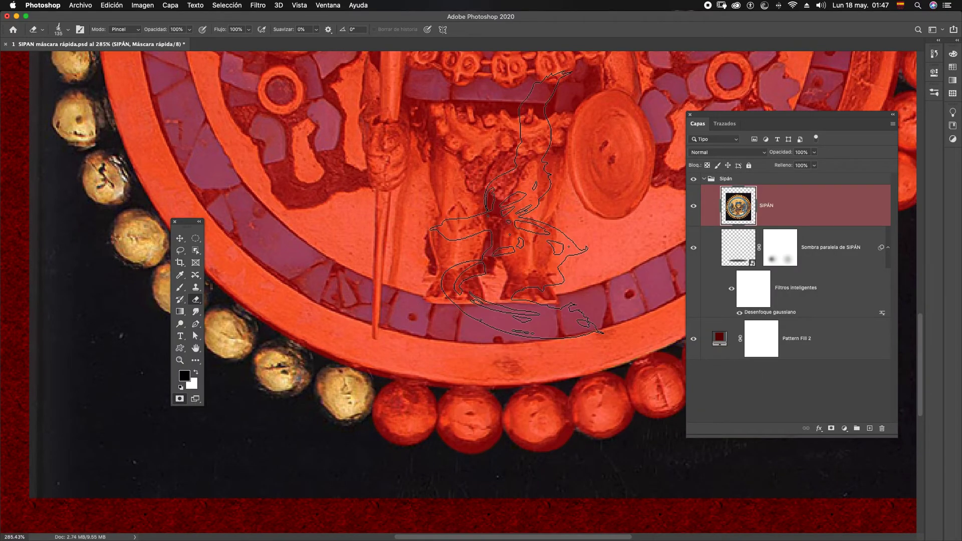
right_click(521, 203)
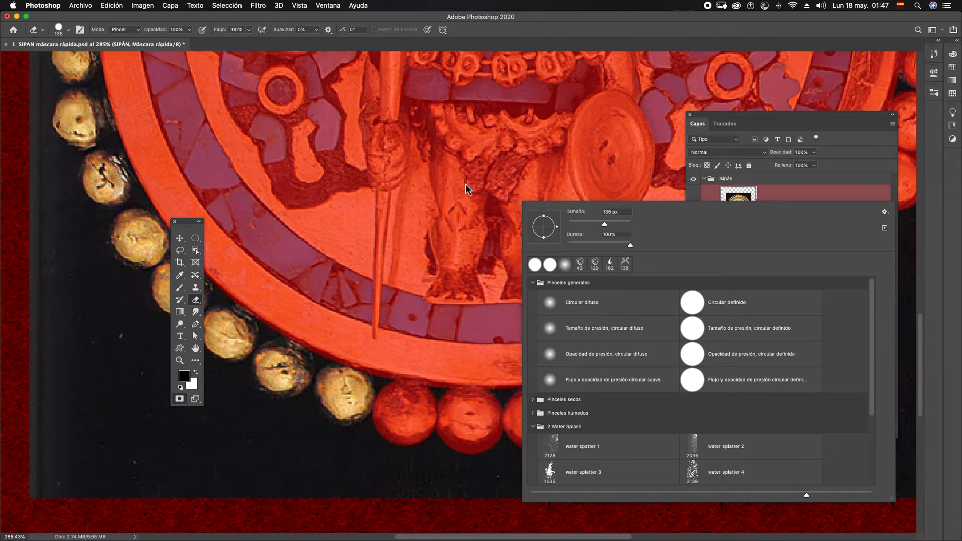
Erase the mask over the figure's legs, then swap the foreground and background colors and restore the mask there
mouse_move(429, 201)
mouse_down()
mouse_move(437, 181)
mouse_move(504, 194)
mouse_up()
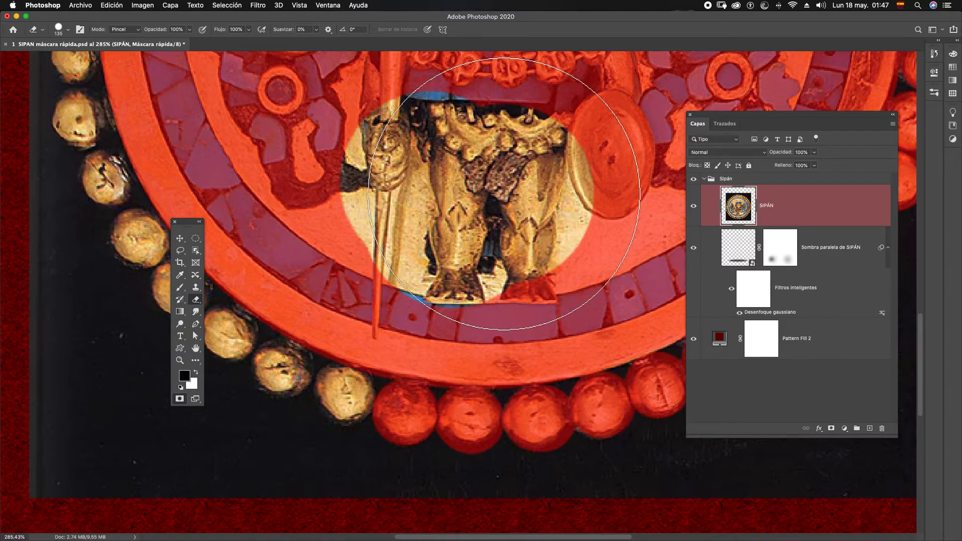
key(x)
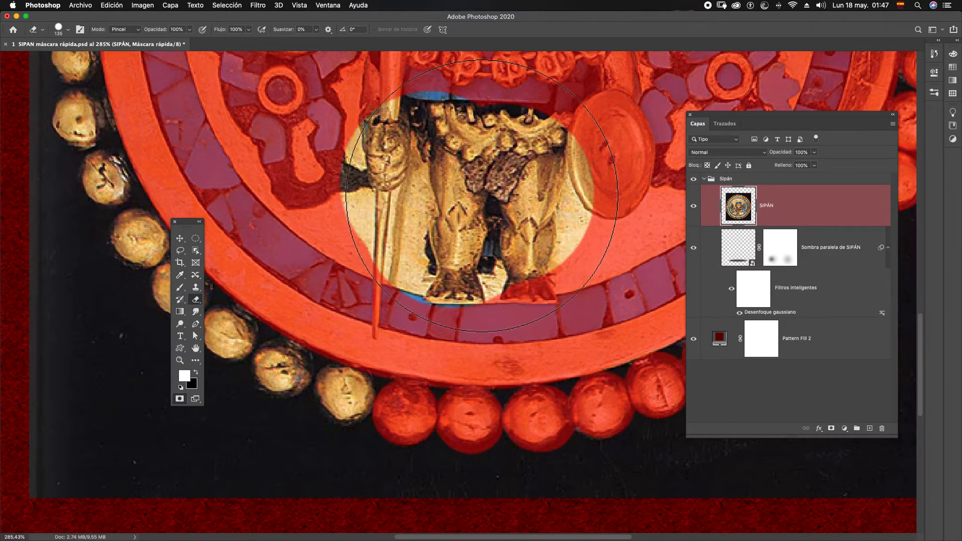
mouse_move(496, 200)
mouse_down()
mouse_move(444, 193)
mouse_move(416, 176)
mouse_move(399, 206)
mouse_move(464, 224)
mouse_move(551, 210)
mouse_up()
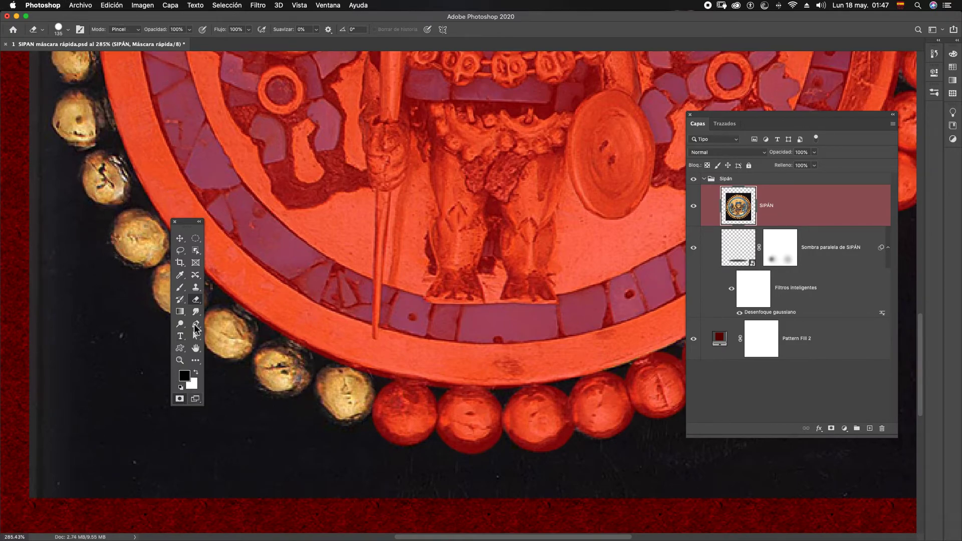
Keep the eraser in Pincel mode at 100% opacity and turn on pen pressure control for opacity
click(138, 29)
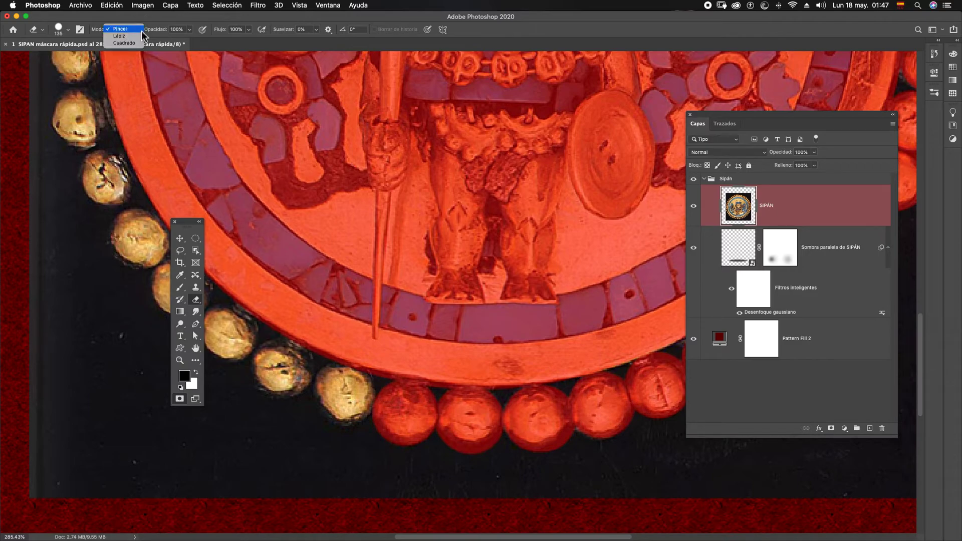
click(141, 30)
click(189, 31)
click(191, 33)
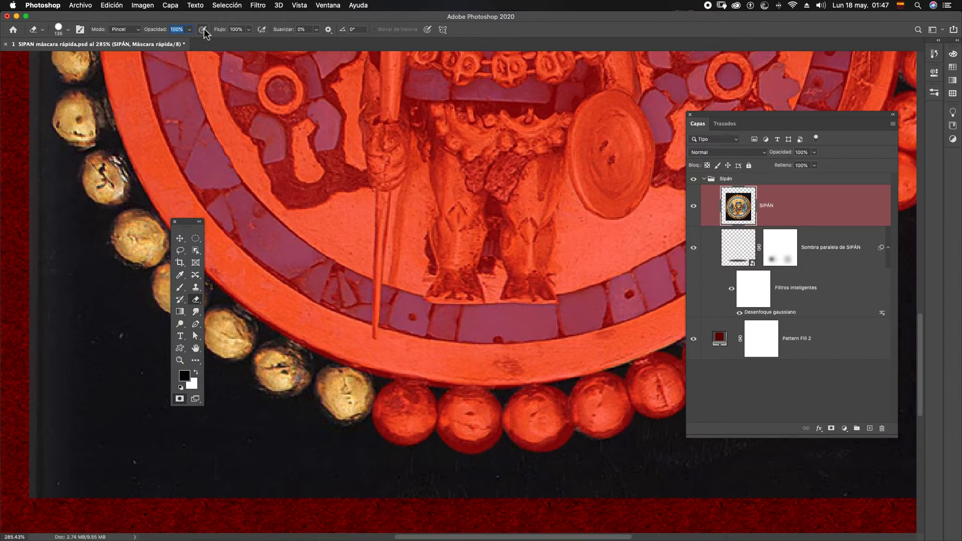
click(204, 30)
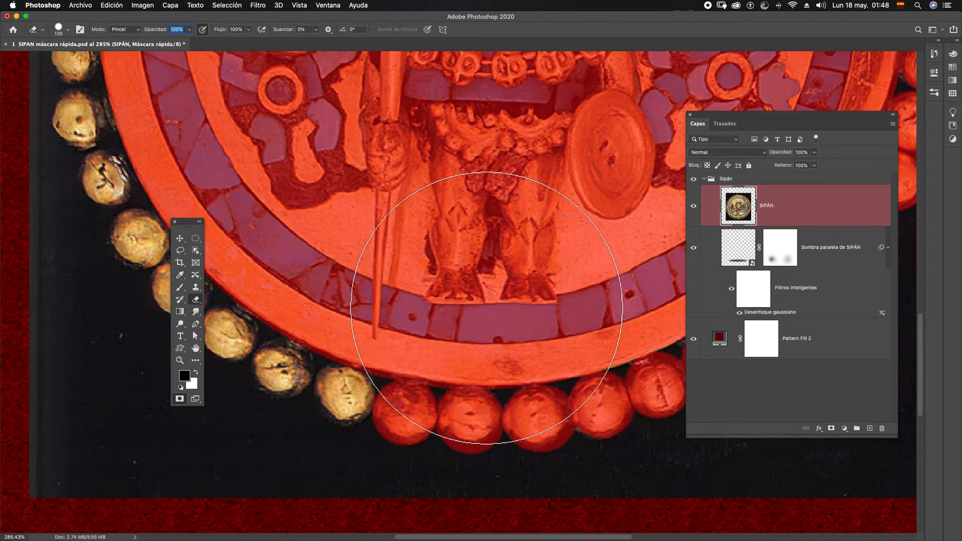
Reduce the eraser tip to 38 px, swap foreground and background colors, and mask the next bead on the lower-left edge
right_click(337, 326)
drag(434, 257, 261, 277)
mouse_move(500, 217)
mouse_down()
mouse_move(451, 226)
mouse_move(524, 224)
mouse_move(498, 227)
mouse_up()
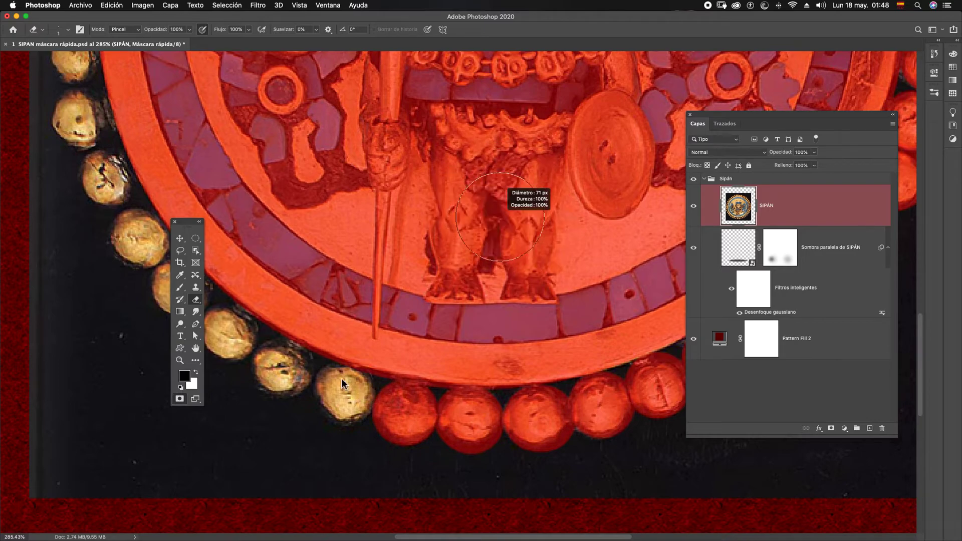
mouse_move(348, 393)
mouse_down()
mouse_move(313, 395)
mouse_move(352, 409)
mouse_move(328, 396)
mouse_move(343, 398)
mouse_up()
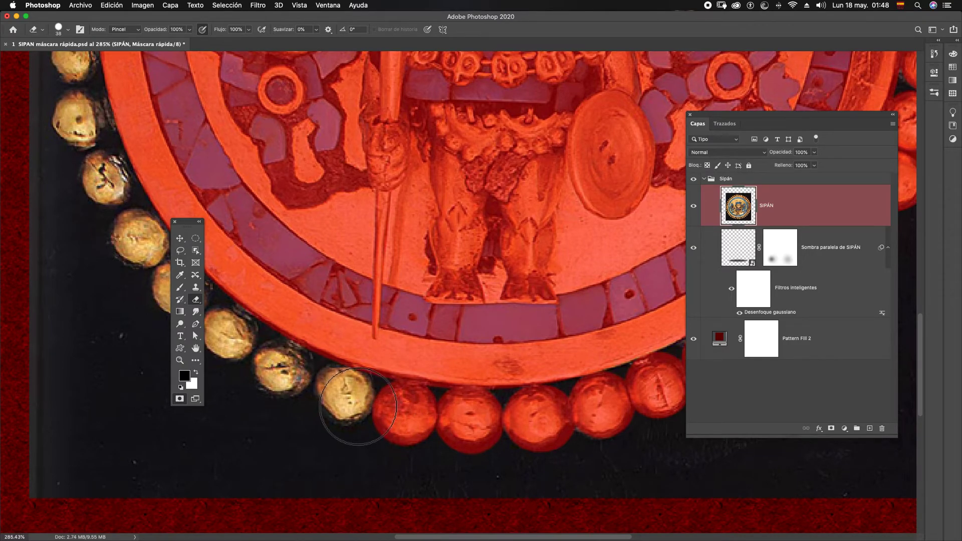
key(x)
click(357, 407)
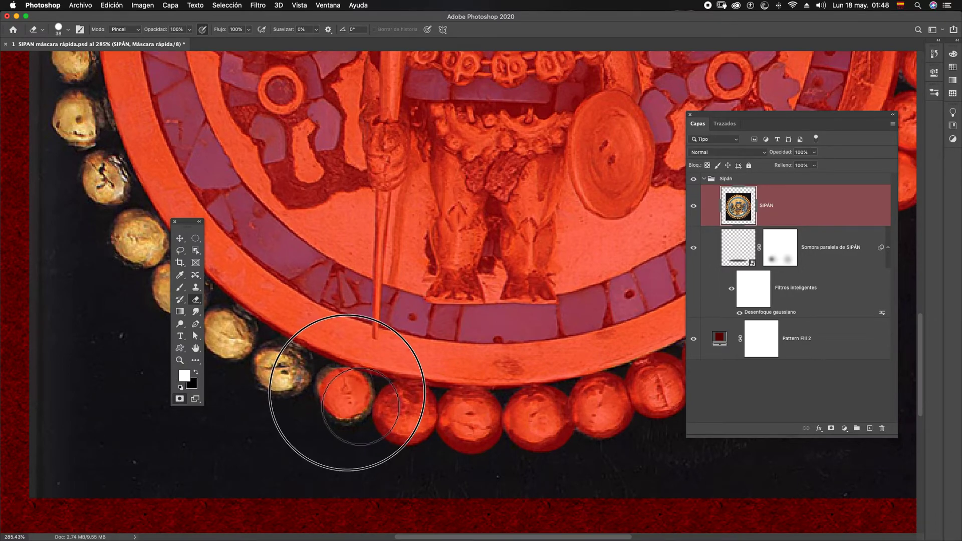
Enlarge the eraser tip to 53 px, finish masking that bead, and cover the next five beads clockwise
drag(336, 393, 546, 427)
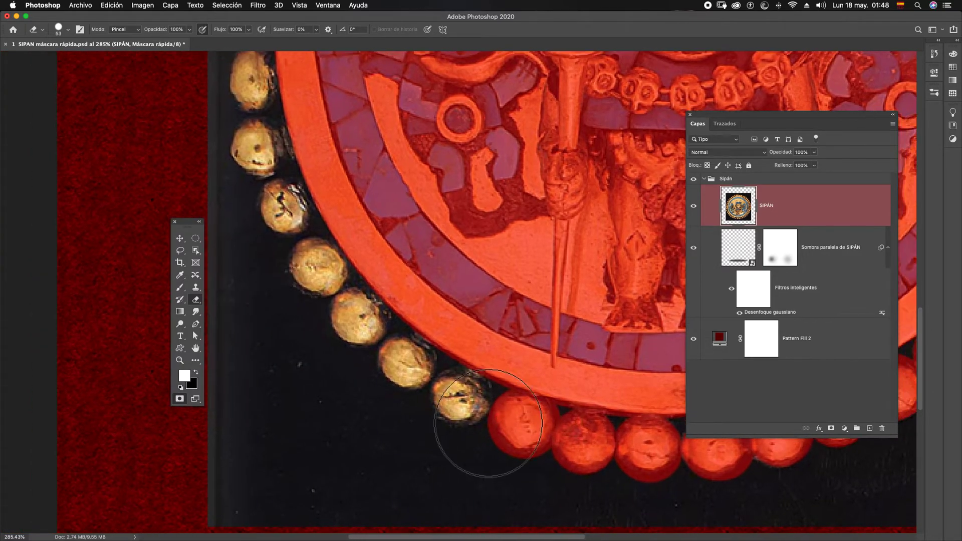
click(465, 398)
click(411, 366)
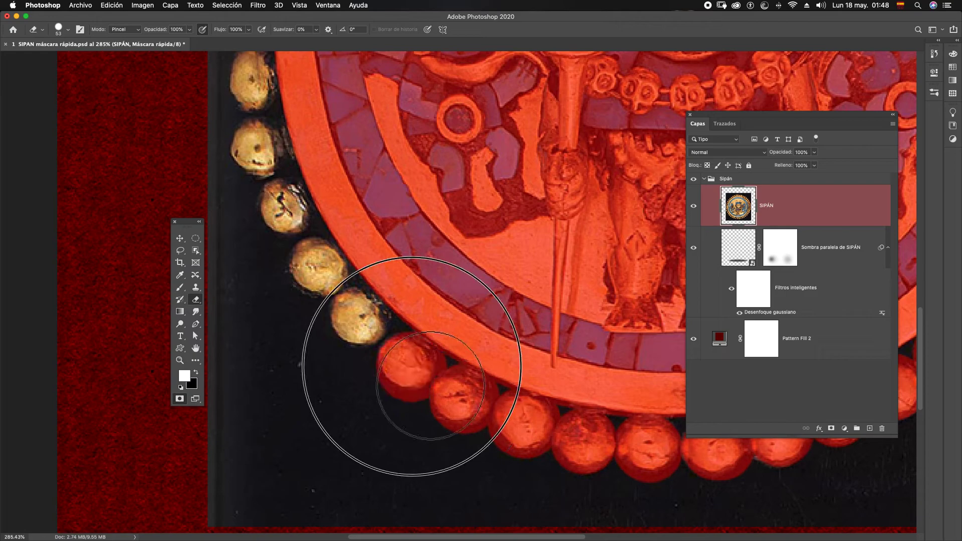
click(365, 326)
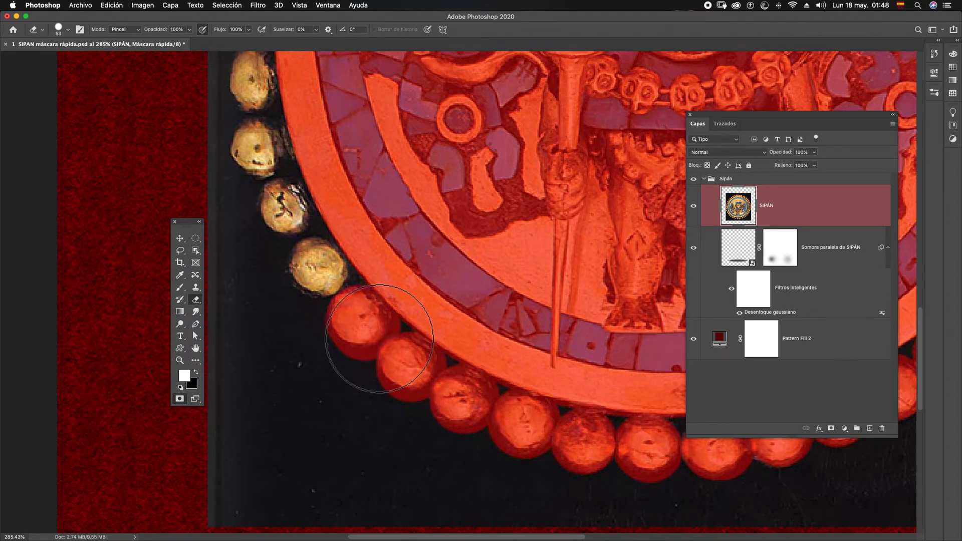
click(317, 274)
click(282, 214)
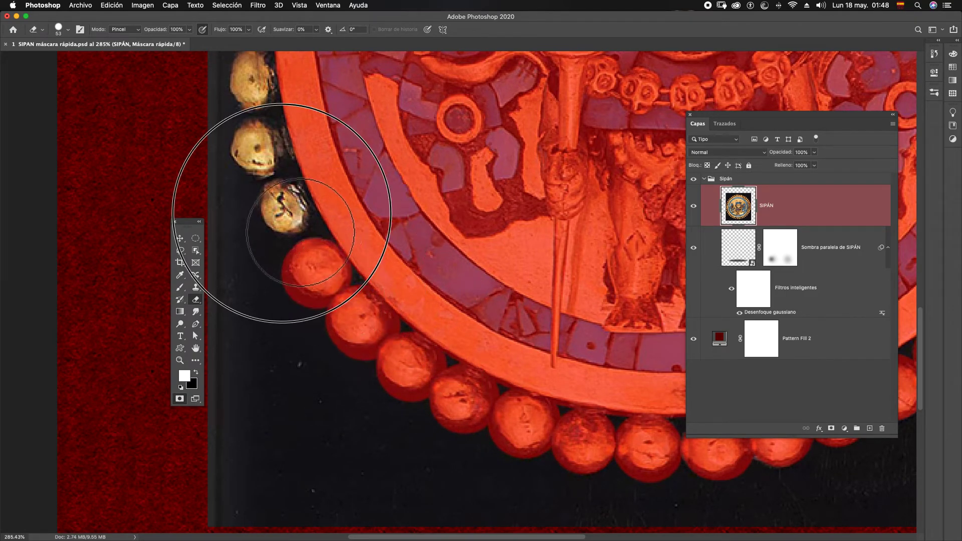
Mask five more beads up the medallion's left edge with single eraser dabs
scroll(426, 391, up, 8)
scroll(426, 391, left, 5)
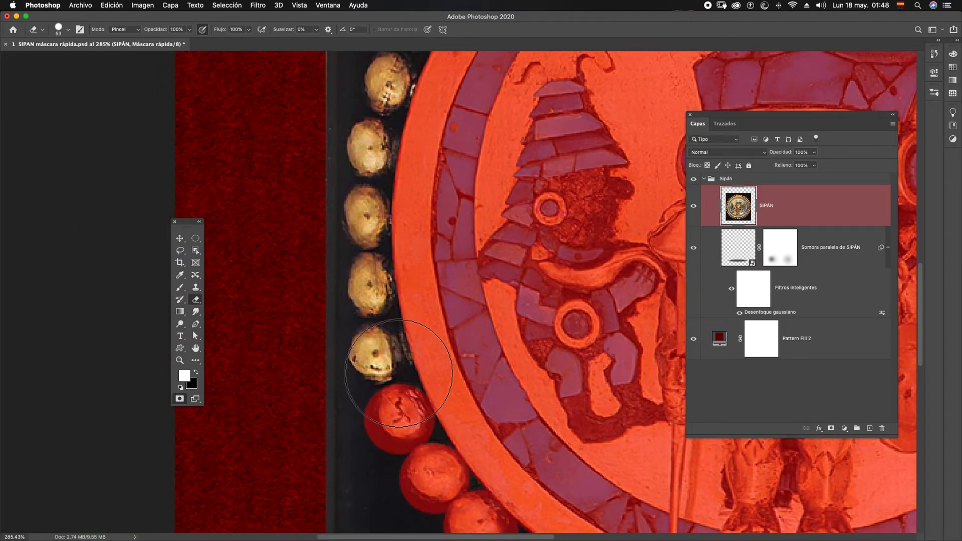
click(379, 353)
click(365, 286)
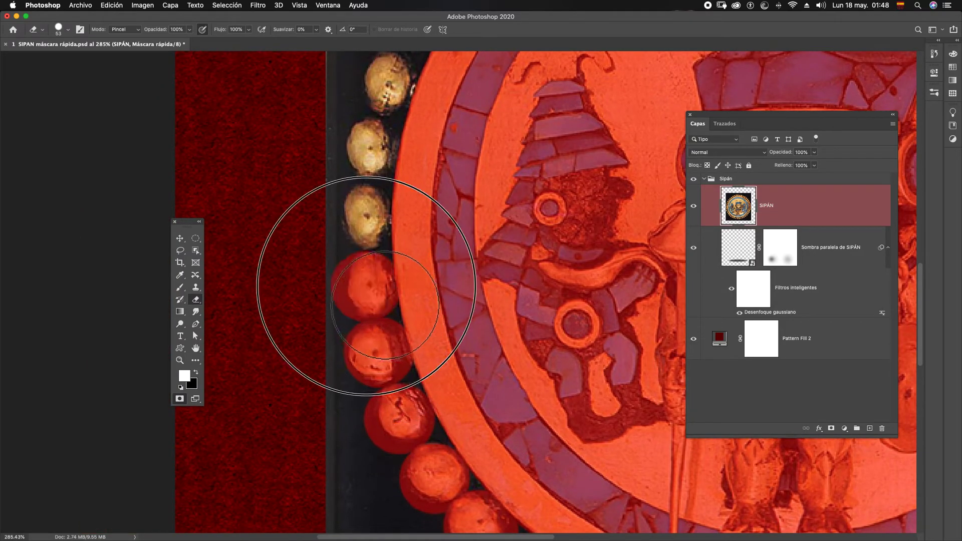
click(359, 220)
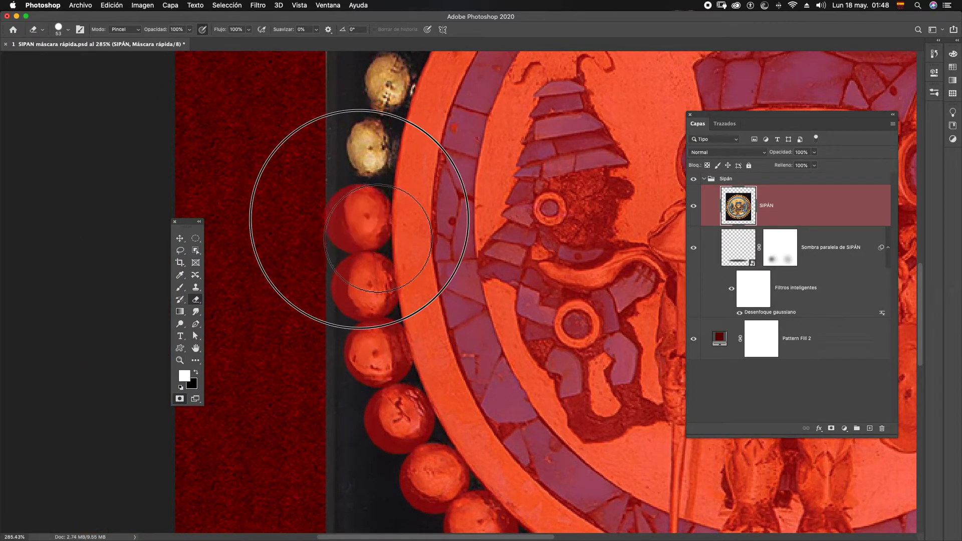
click(364, 152)
scroll(414, 301, up, 8)
scroll(414, 301, right, 3)
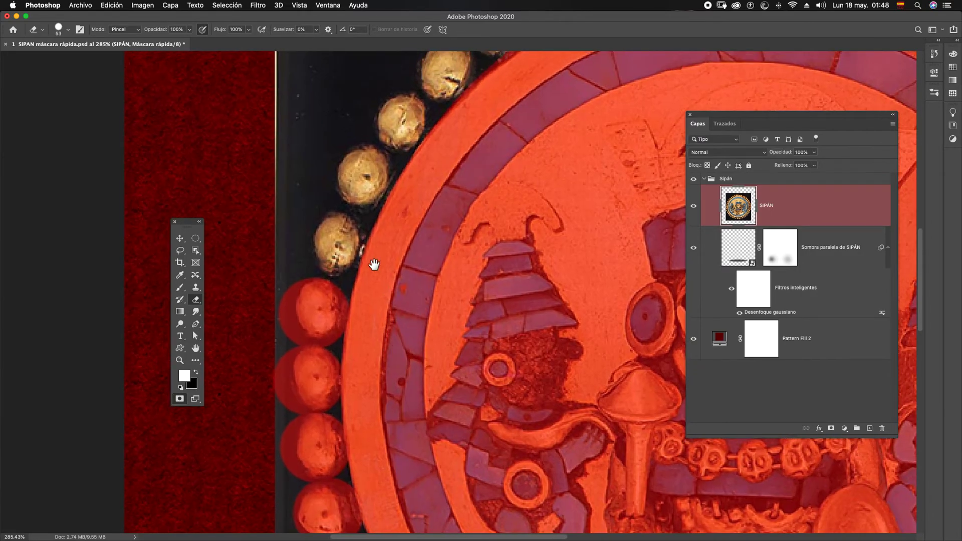
click(332, 248)
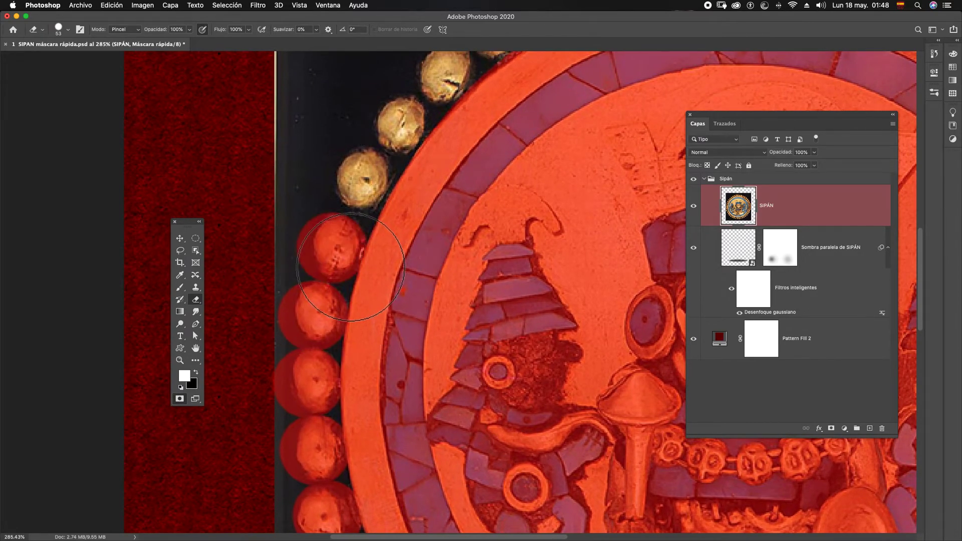
Mask the remaining six beads along the medallion's upper-left edge with single dabs of the 53 px eraser
click(358, 179)
scroll(472, 179, up, 5)
scroll(473, 179, right, 2)
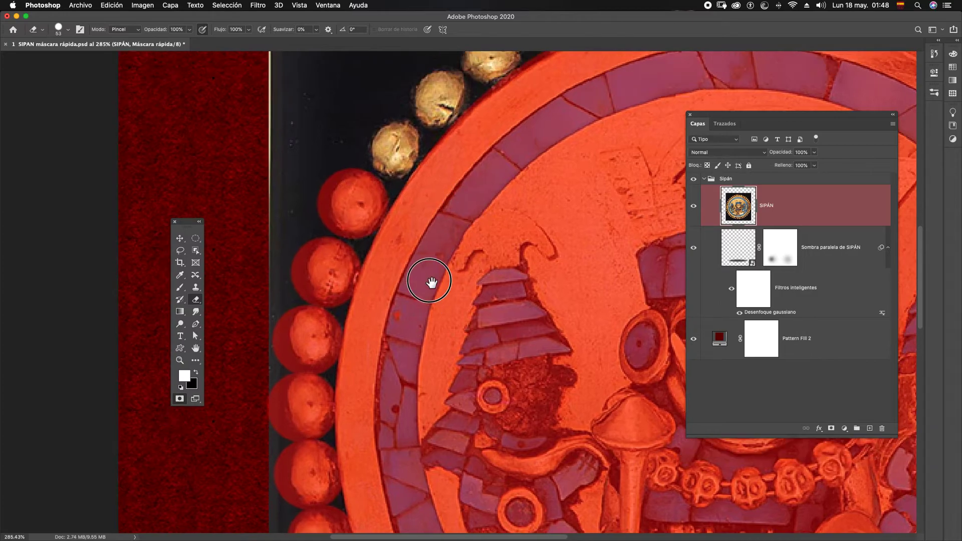
click(361, 230)
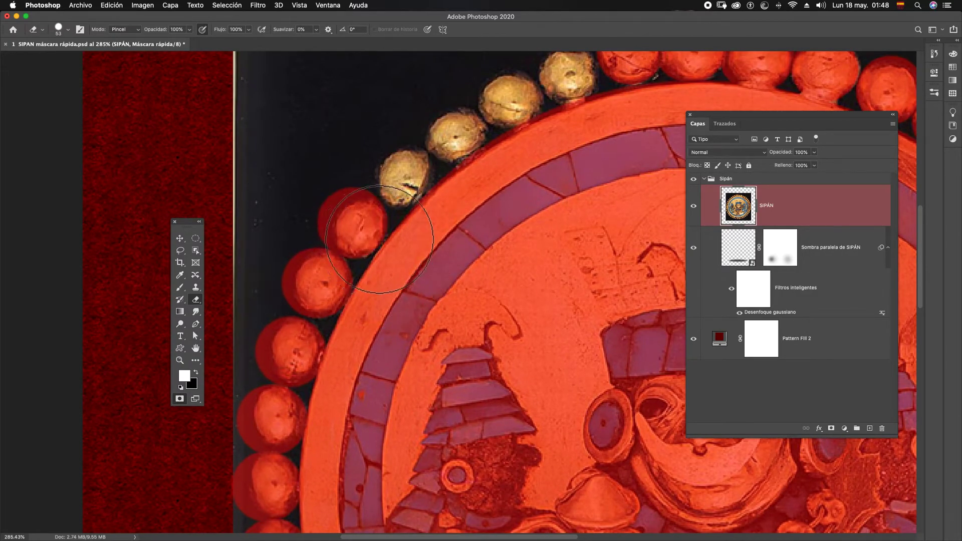
click(405, 179)
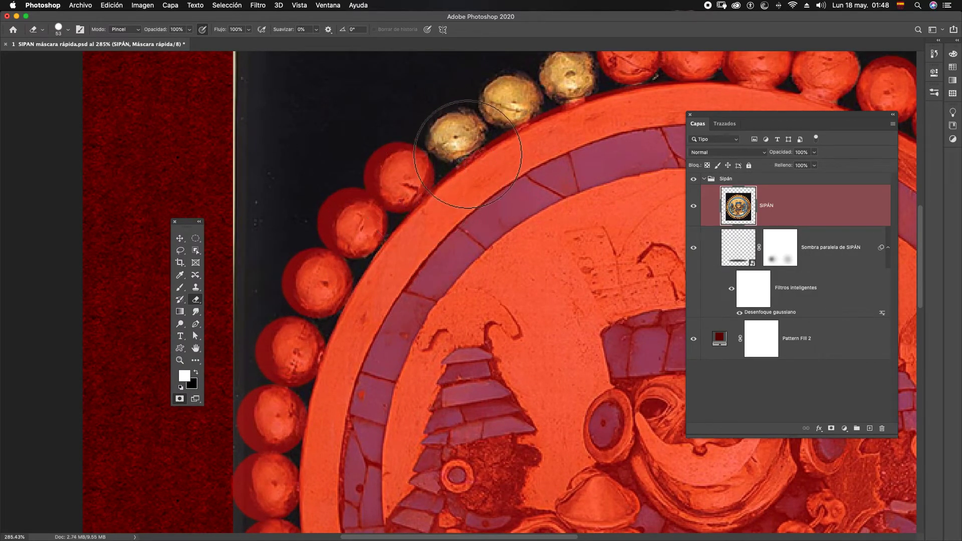
click(469, 152)
mouse_move(513, 191)
mouse_down()
mouse_move(461, 258)
mouse_move(462, 278)
mouse_up()
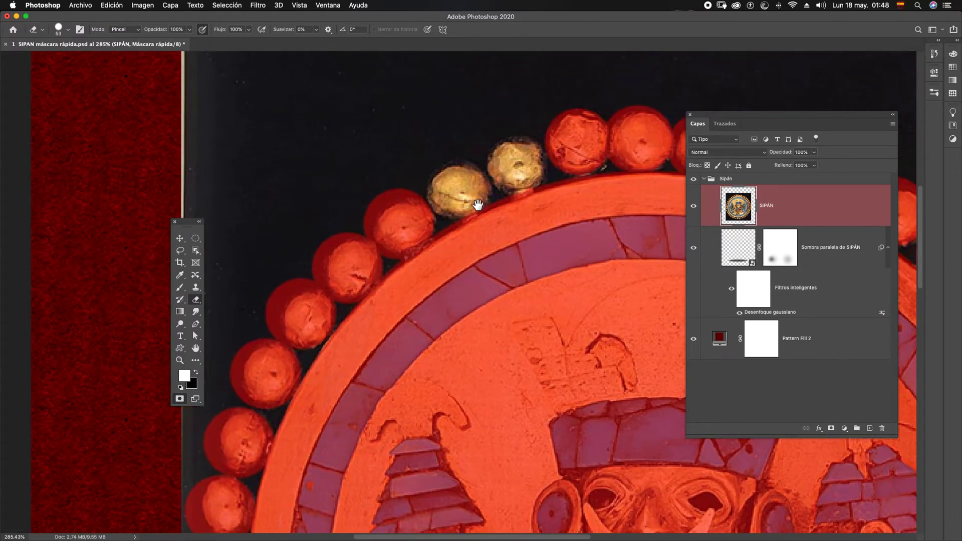
click(458, 185)
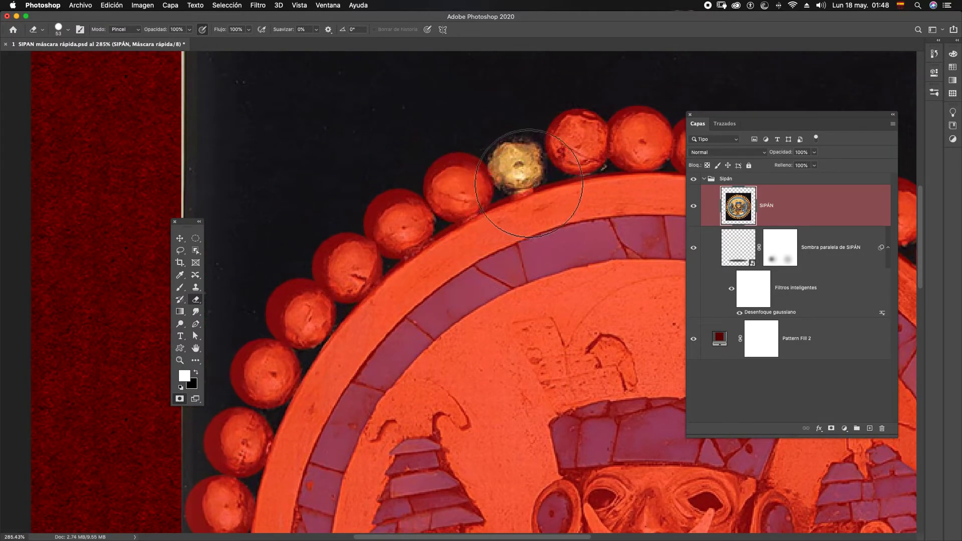
click(521, 168)
click(584, 147)
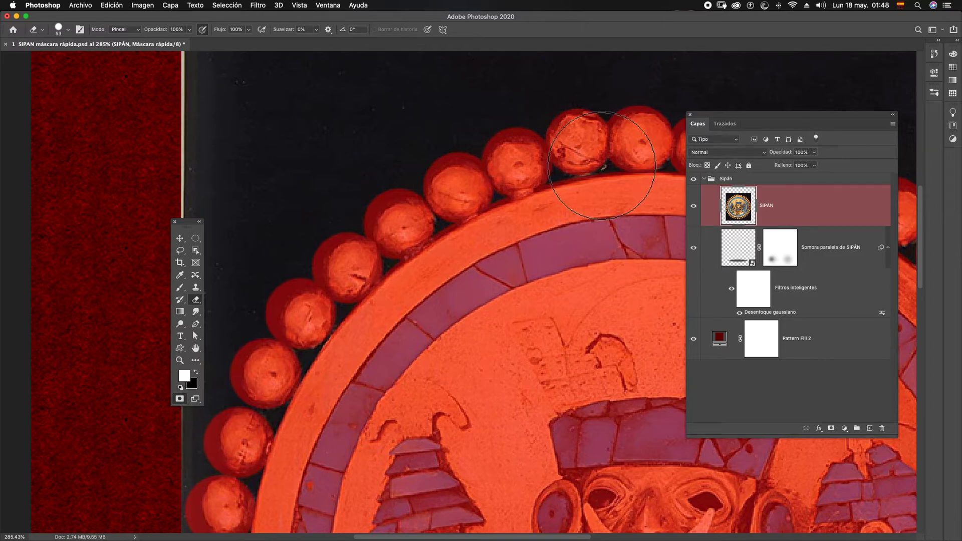
Touch up the mask on the bead just right of the medallion's topmost beads and check the rest of the ring
drag(622, 231, 517, 281)
drag(527, 135, 534, 236)
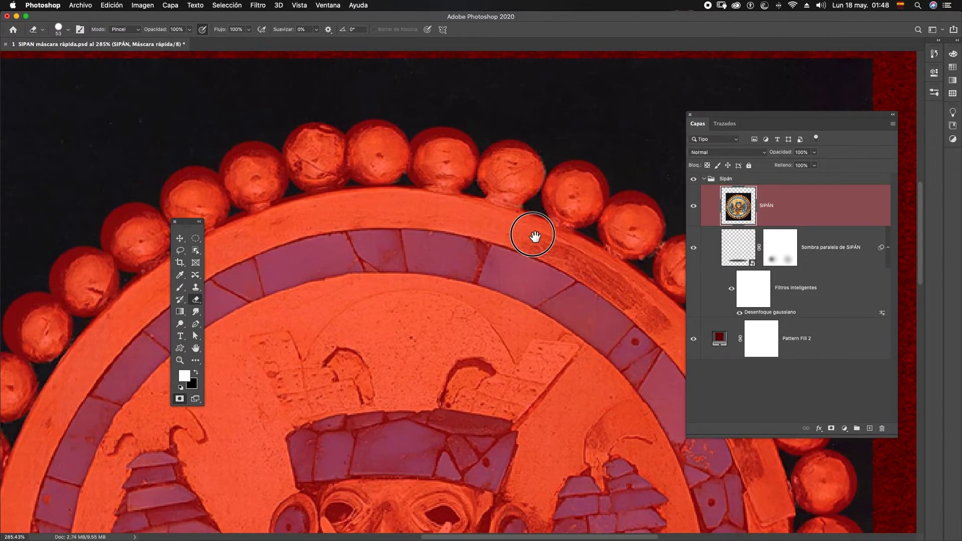
click(534, 184)
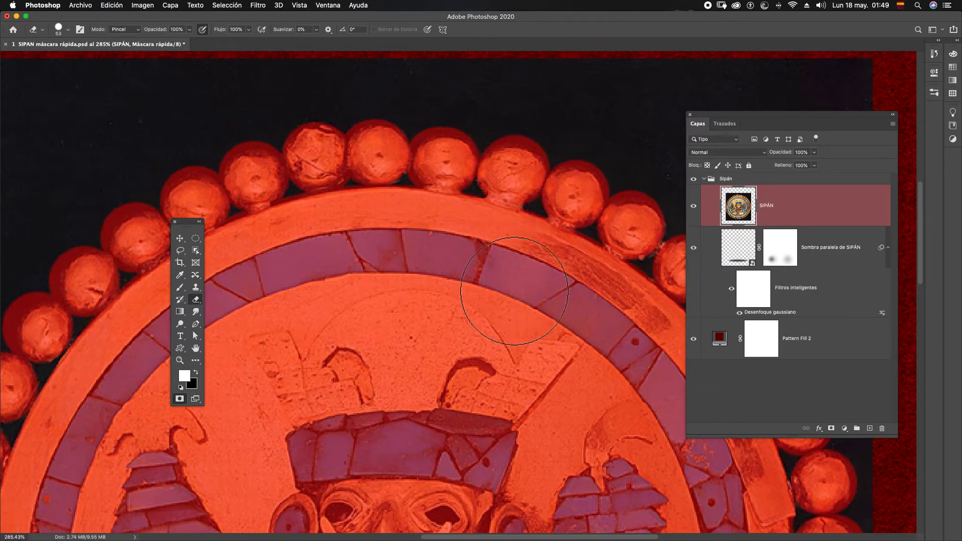
mouse_move(591, 328)
mouse_down()
mouse_move(436, 236)
mouse_move(475, 217)
mouse_up()
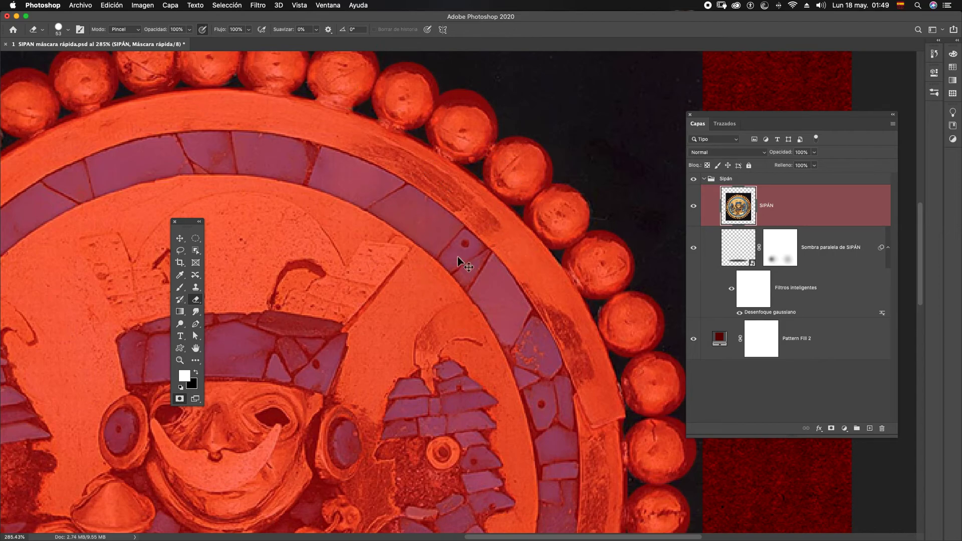
key(super+0)
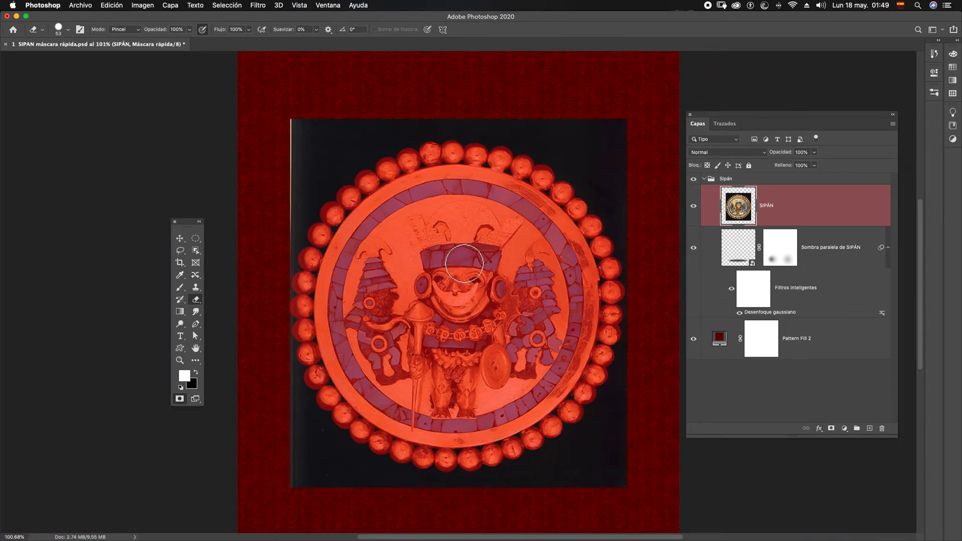
Exit Quick Mask mode and add a layer mask to the SIPÁN layer from the resulting selection
click(180, 399)
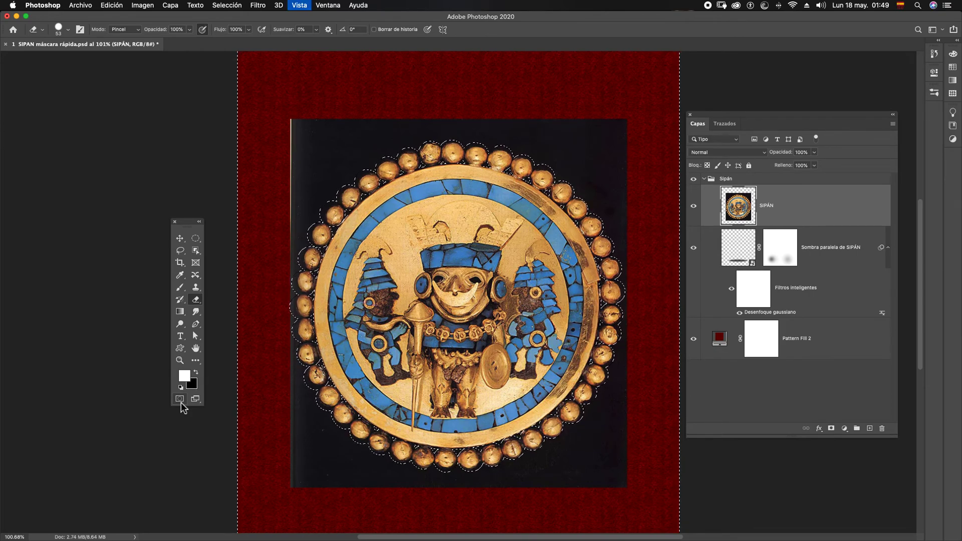
key(super+1)
key(super+minus)
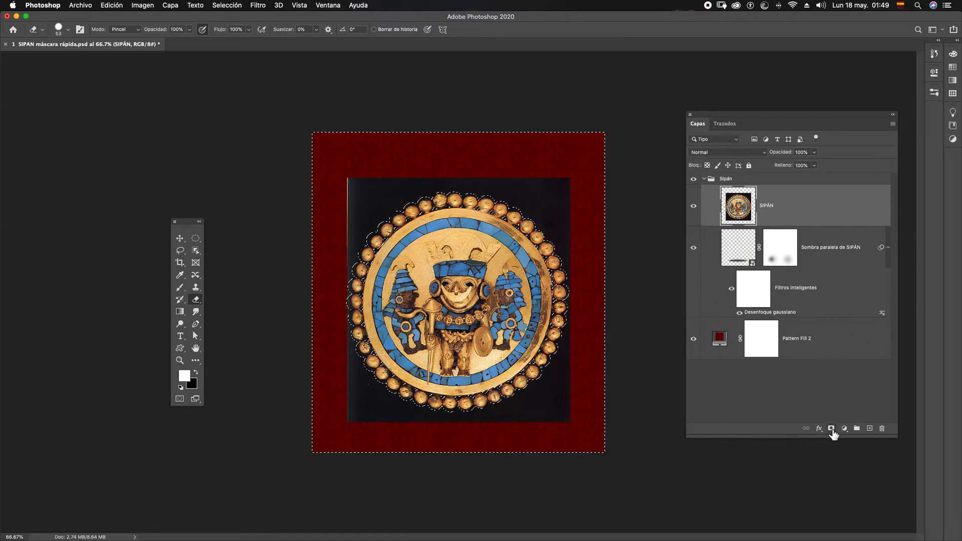
click(831, 429)
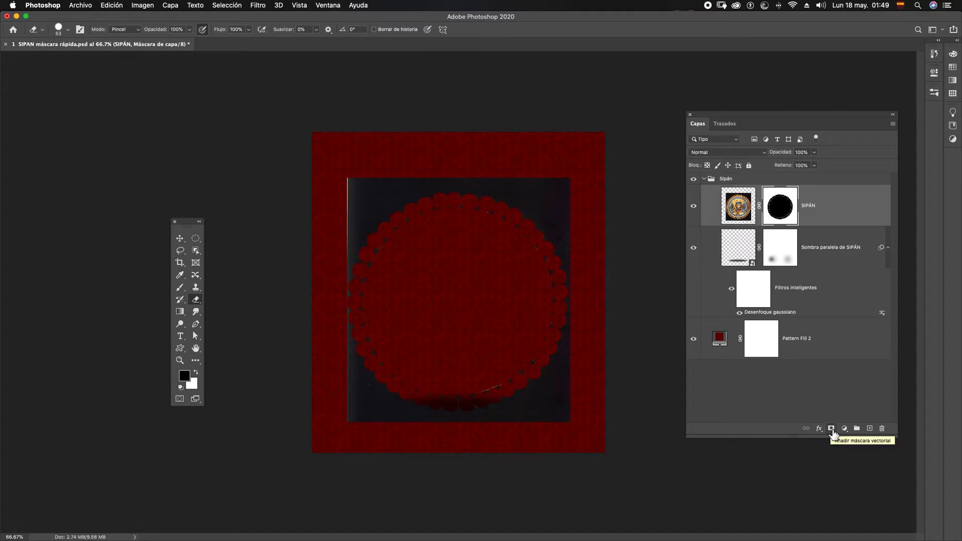
Hide the Sombra paralela de SIPÁN layer and undo the layer mask just added to SIPÁN
click(694, 248)
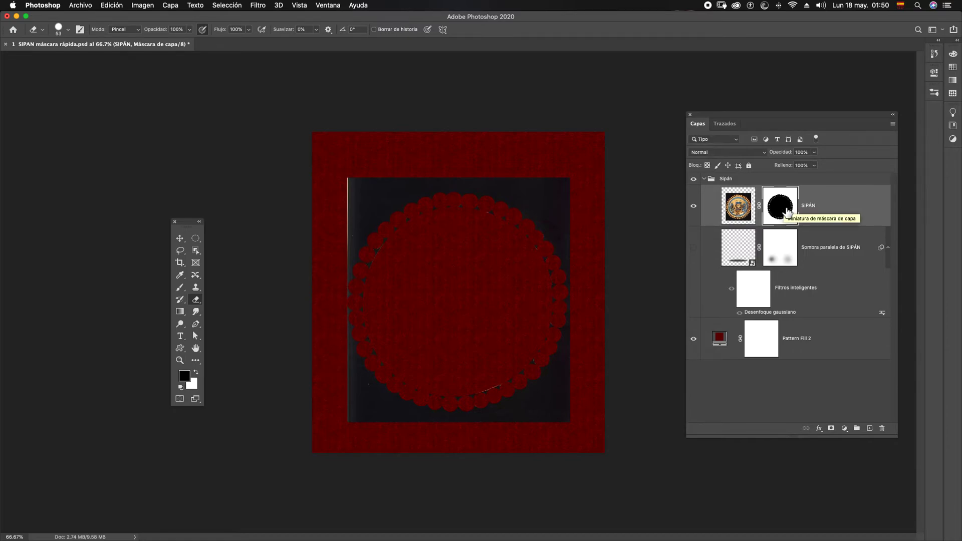
key(super+z)
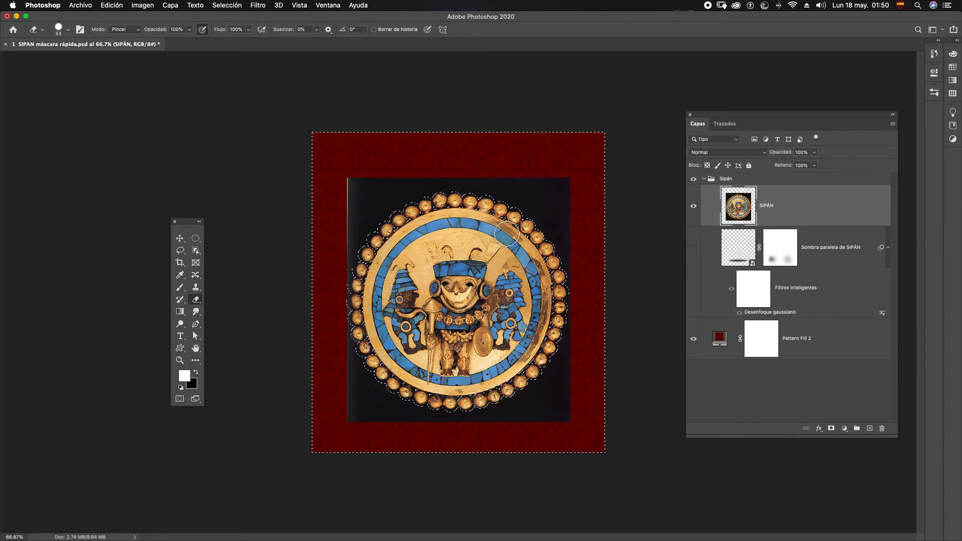
Add an inverted layer mask to the SIPÁN layer that hides the selected area around the medallion
drag(720, 118, 661, 119)
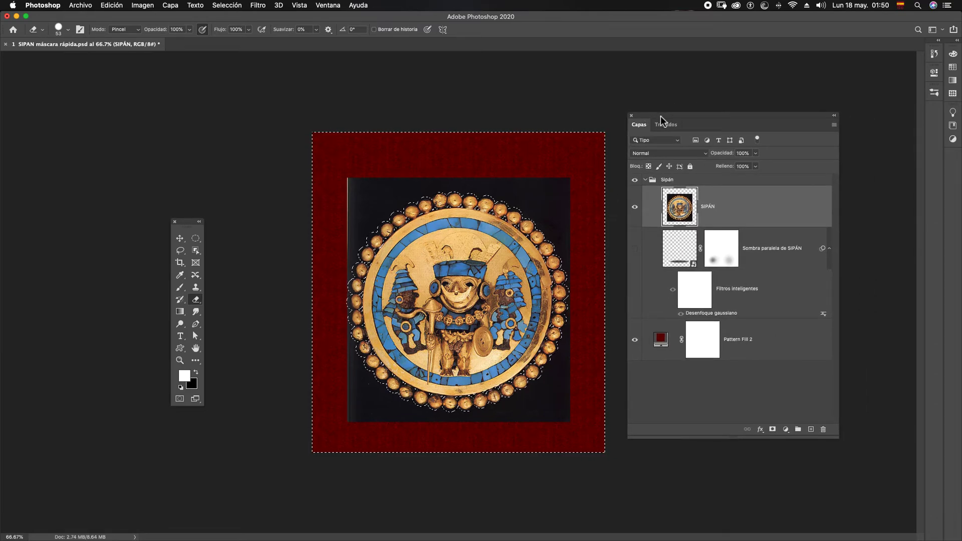
drag(836, 439, 834, 395)
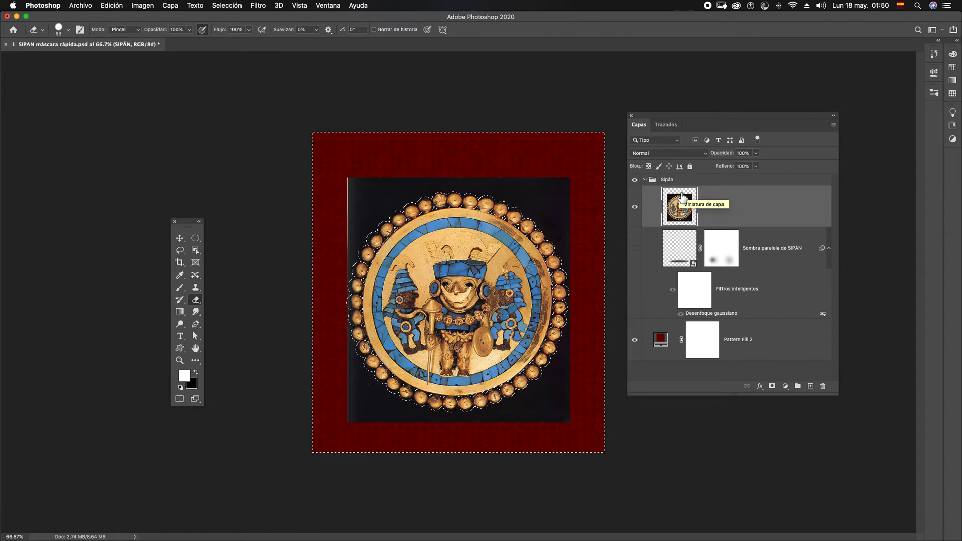
click(772, 386)
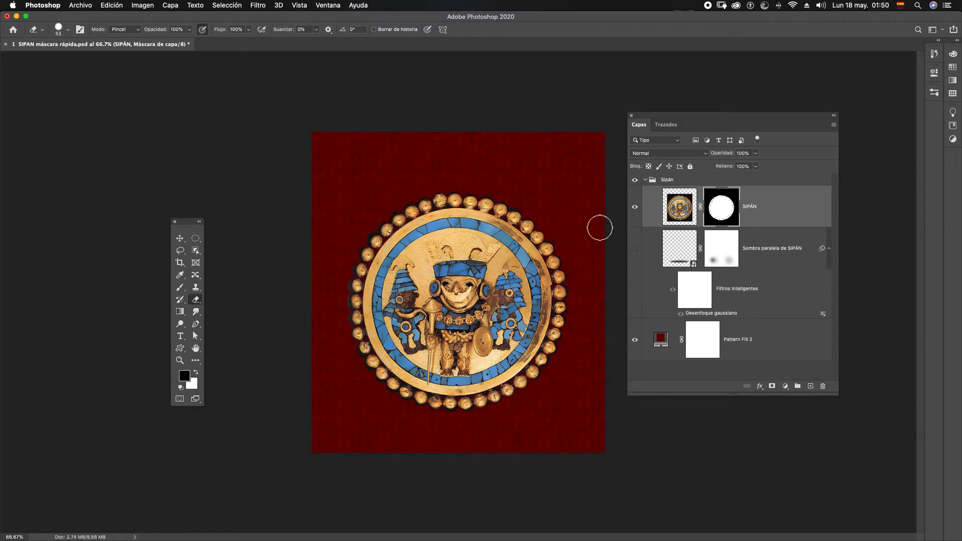
Inspect the left beads up close and ready the Brush tool with white as foreground color for retouching the SIPÁN mask
key(z)
mouse_move(375, 225)
mouse_down()
mouse_move(404, 232)
mouse_move(407, 242)
mouse_up()
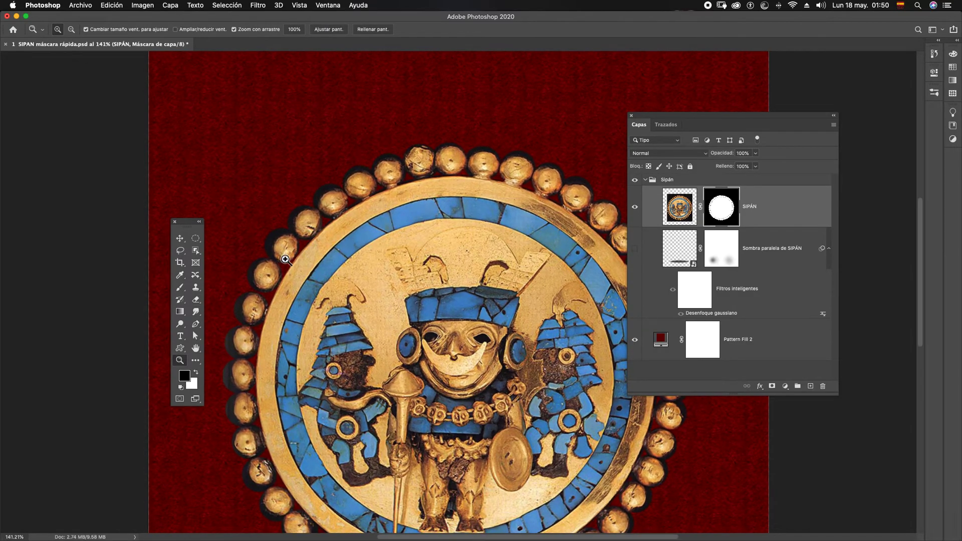
key(v)
key(z)
click(271, 281)
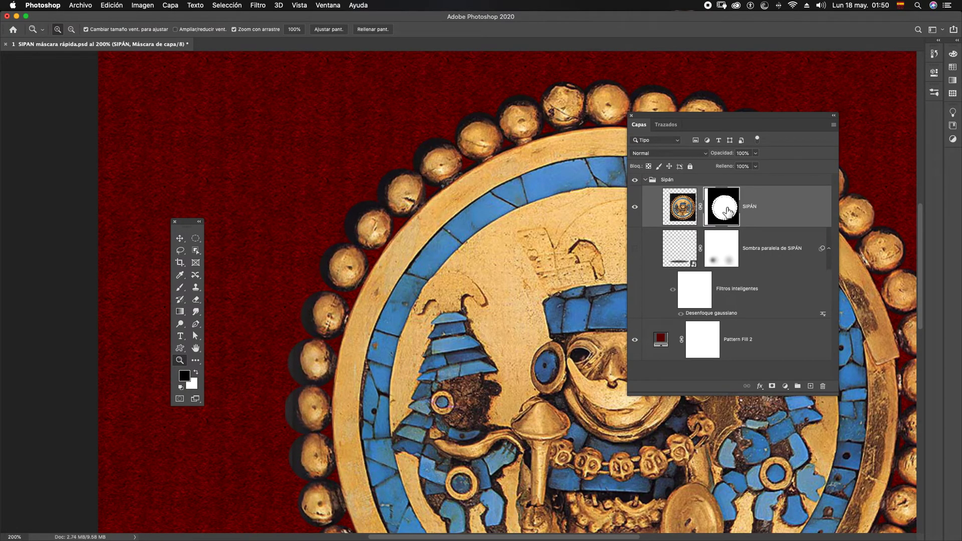
key(b)
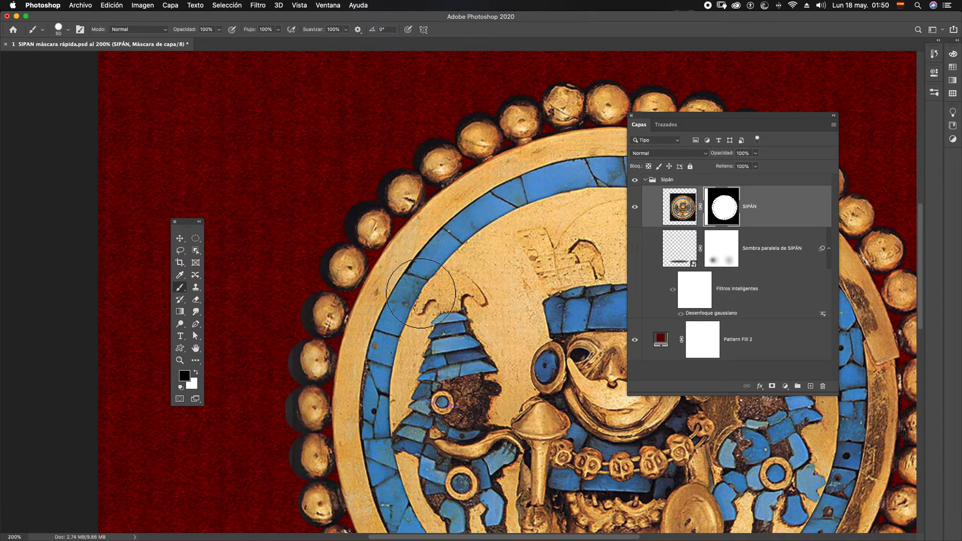
key(x)
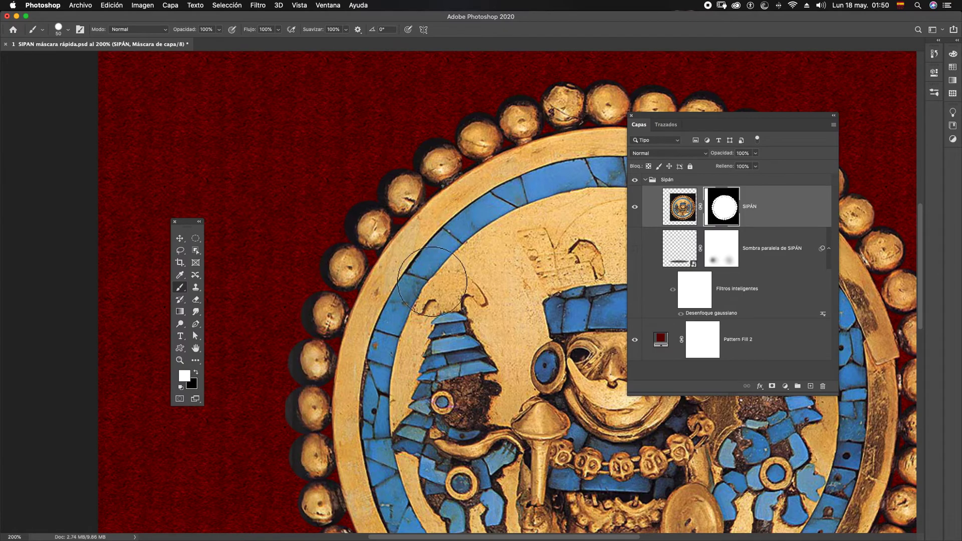
Shift the SIPÁN layer with its mask up and to the left to bring the lower-right beads into view
key(v)
key(super+z)
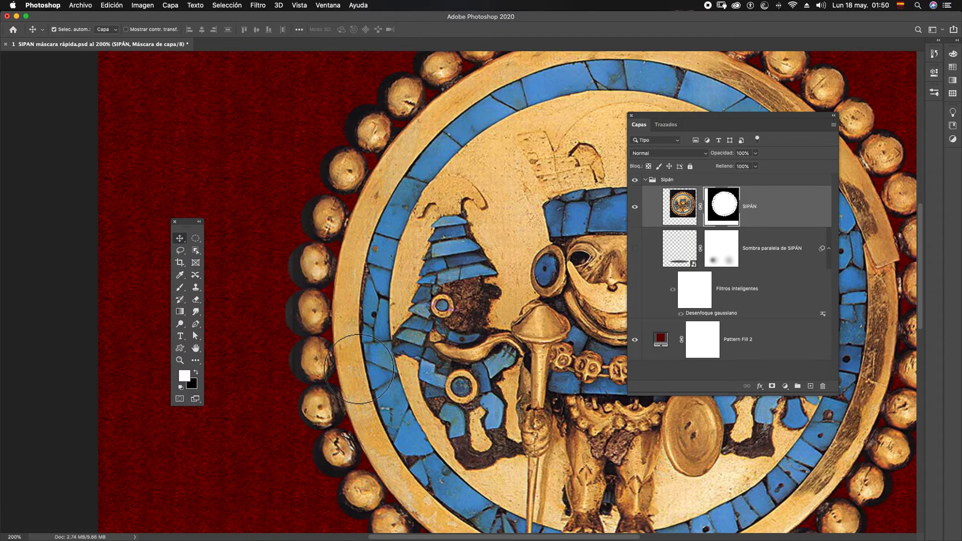
key(b)
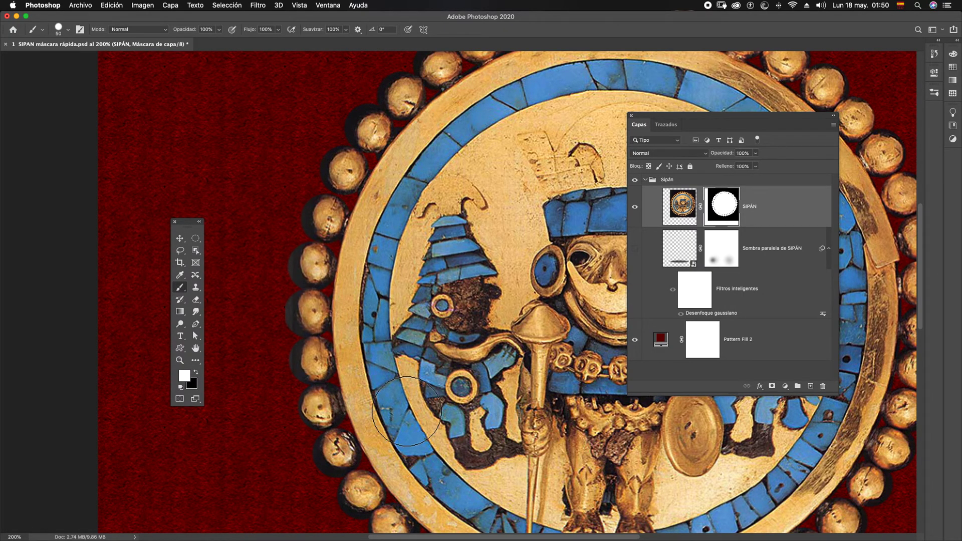
key(v)
key(super+shift+z)
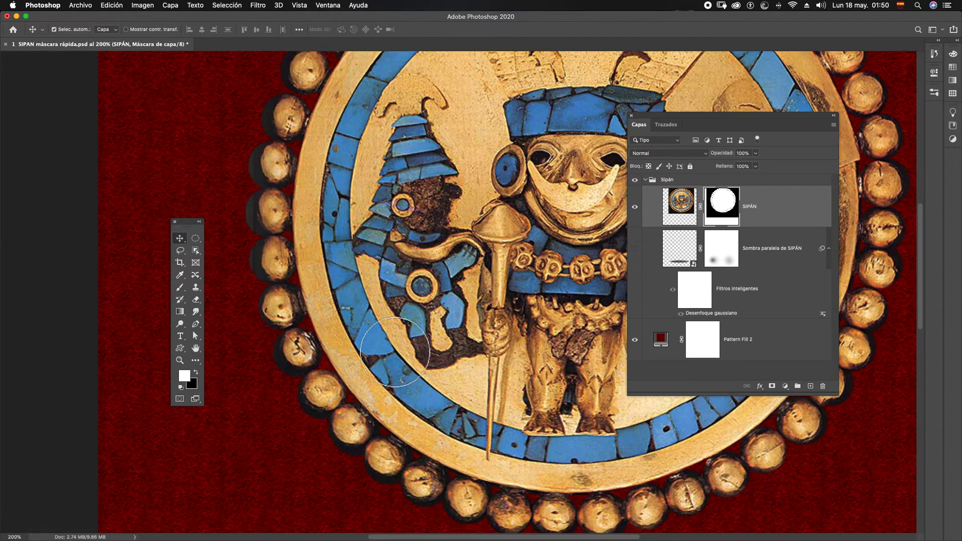
key(b)
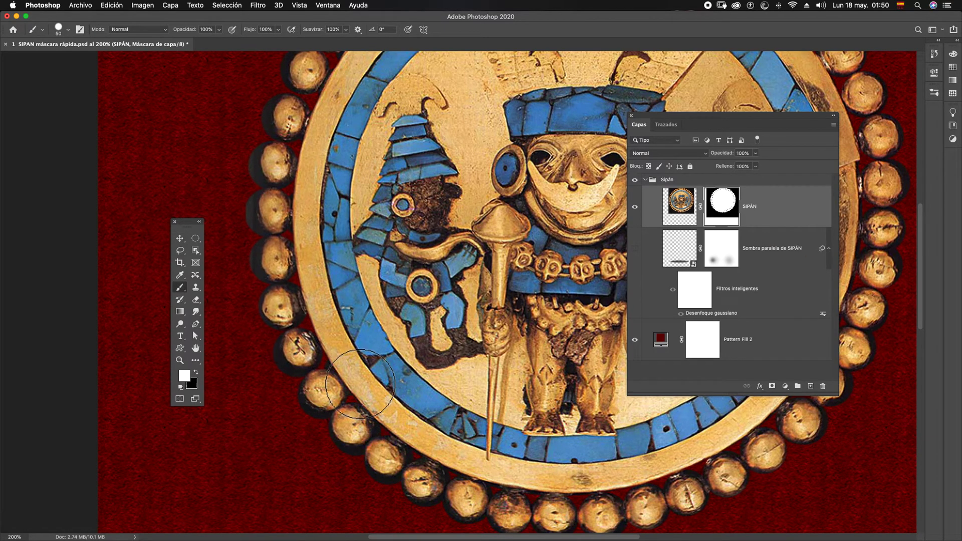
click(350, 342)
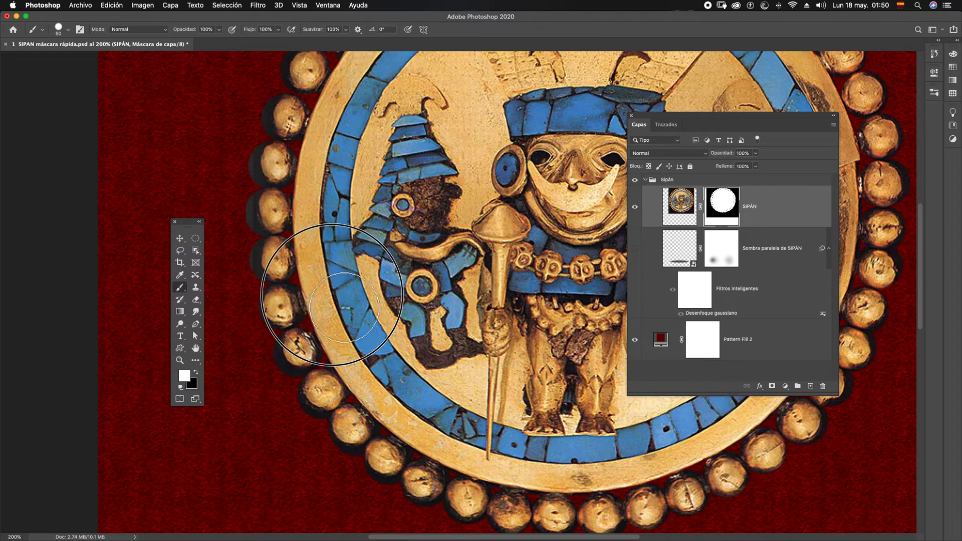
key(v)
click(574, 444)
drag(574, 444, 354, 386)
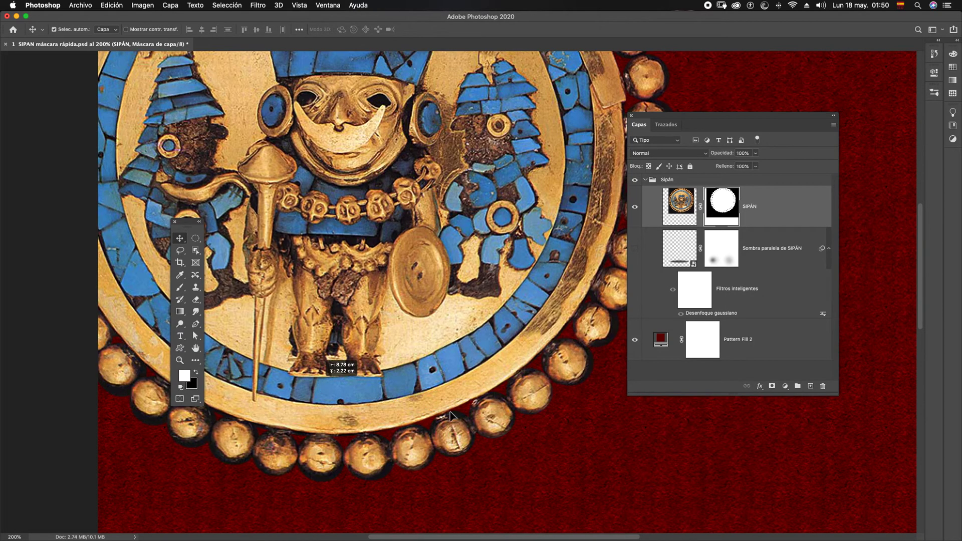
key(b)
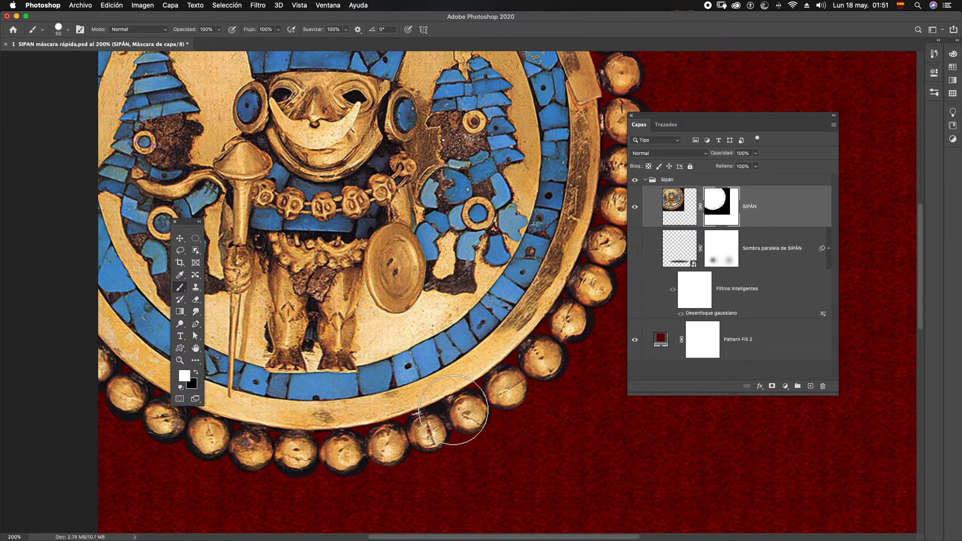
Reduce the brush tip to 22 px and retouch the layer mask along the gap between the rim and the lower-right beads
key(super+z)
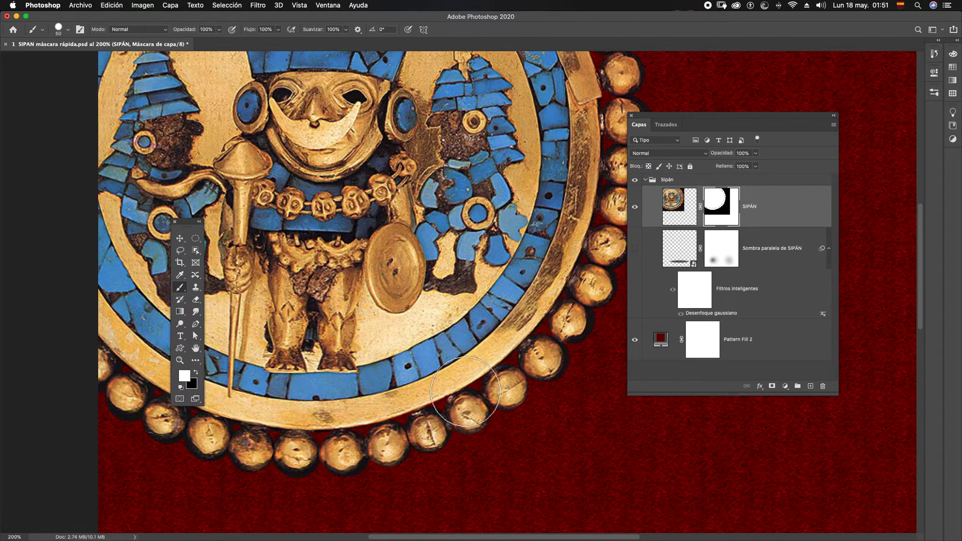
key(super+z)
mouse_move(457, 377)
mouse_down()
mouse_move(439, 380)
mouse_move(458, 396)
mouse_move(346, 431)
mouse_up()
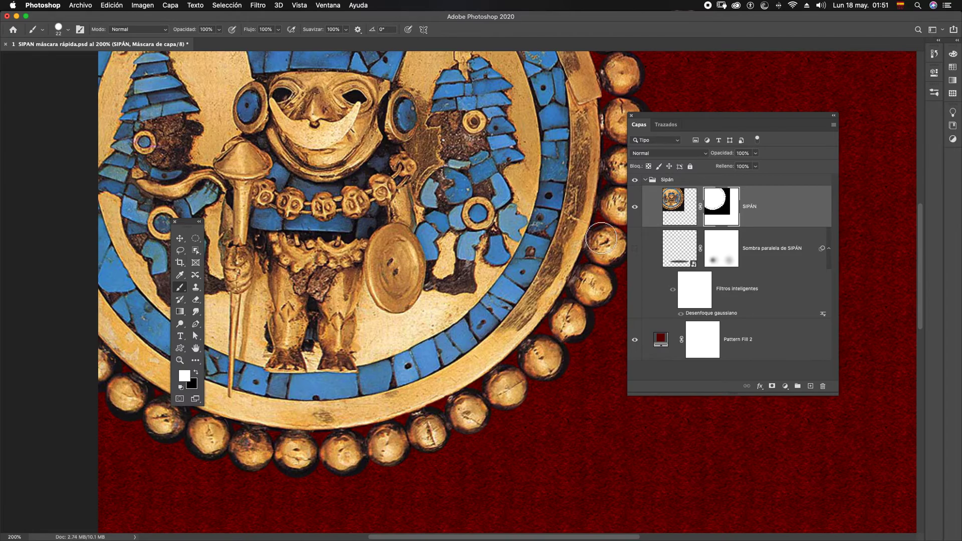
drag(521, 305, 507, 337)
drag(564, 228, 532, 350)
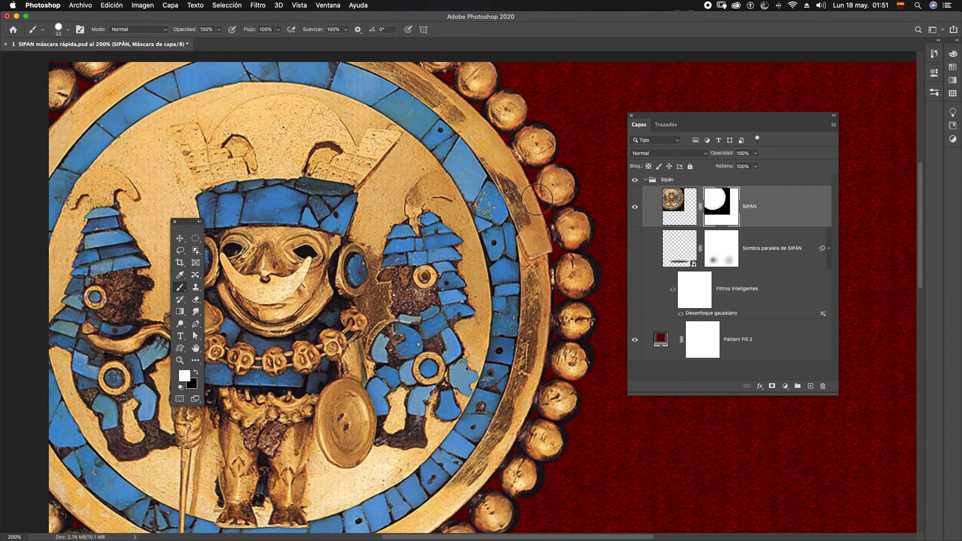
drag(525, 165, 589, 274)
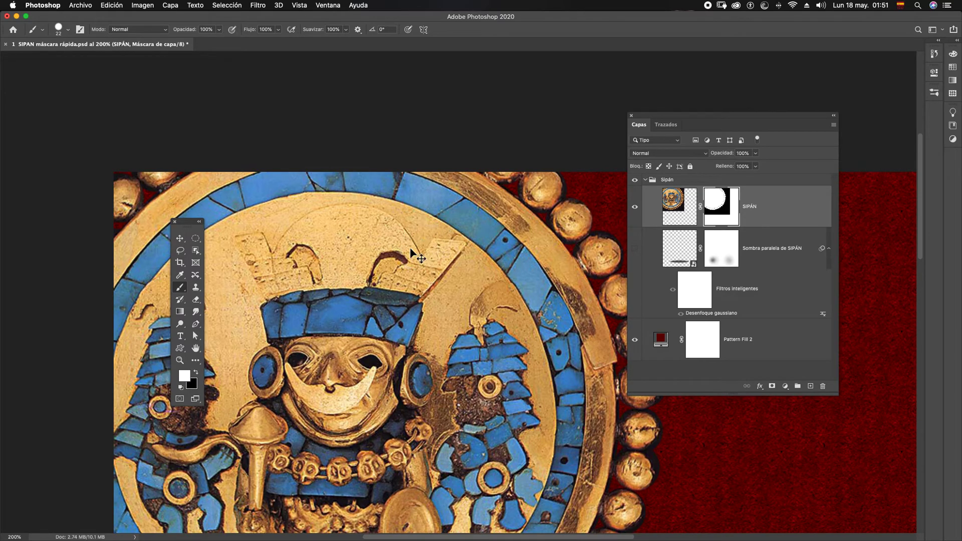
Move the SIPÁN layer with its mask right and down, back toward the centre of the red background
key(super+0)
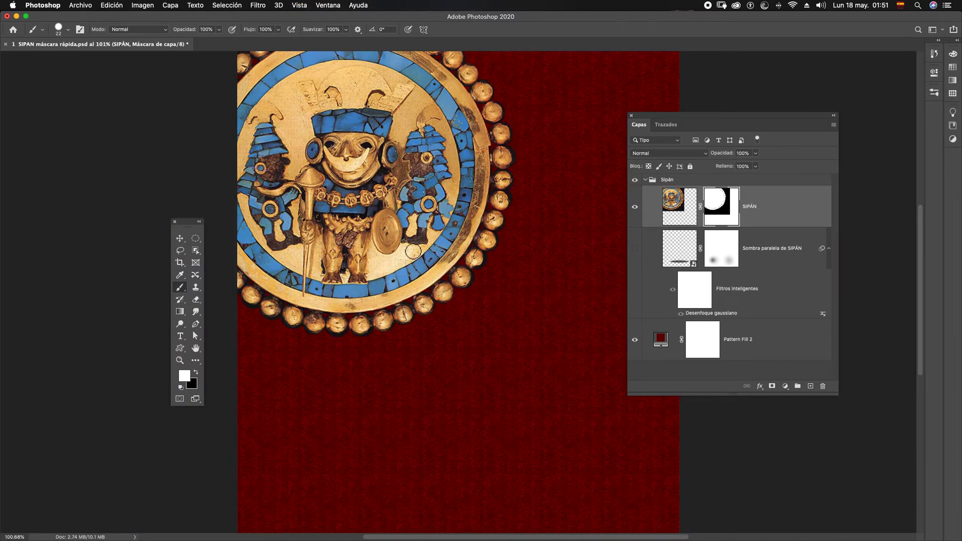
key(v)
scroll(415, 227, down, 3)
mouse_move(336, 110)
mouse_down()
mouse_move(465, 267)
mouse_move(459, 272)
mouse_move(442, 217)
mouse_up()
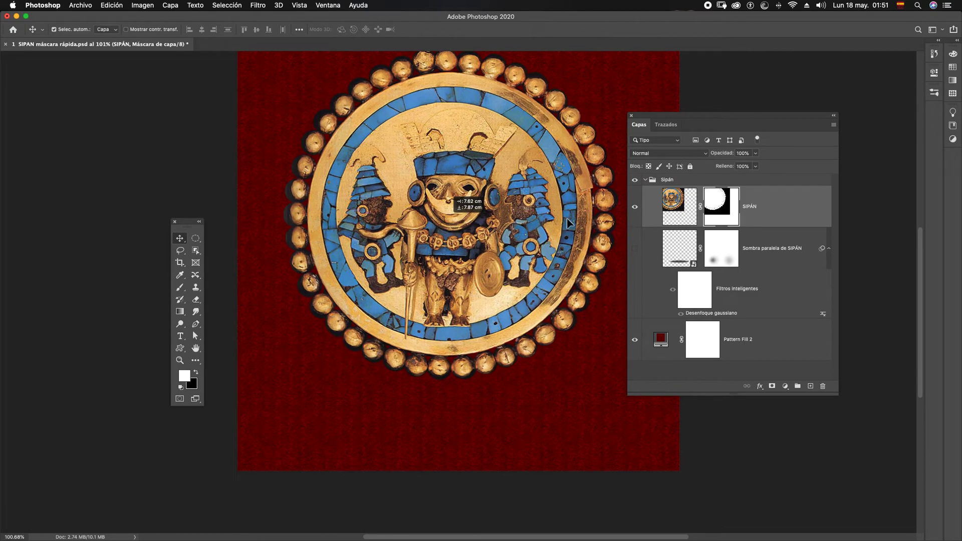
Show the Sombra paralela de SIPÁN layer and reposition the SIPÁN medallion so it hovers just above the shadow
click(636, 251)
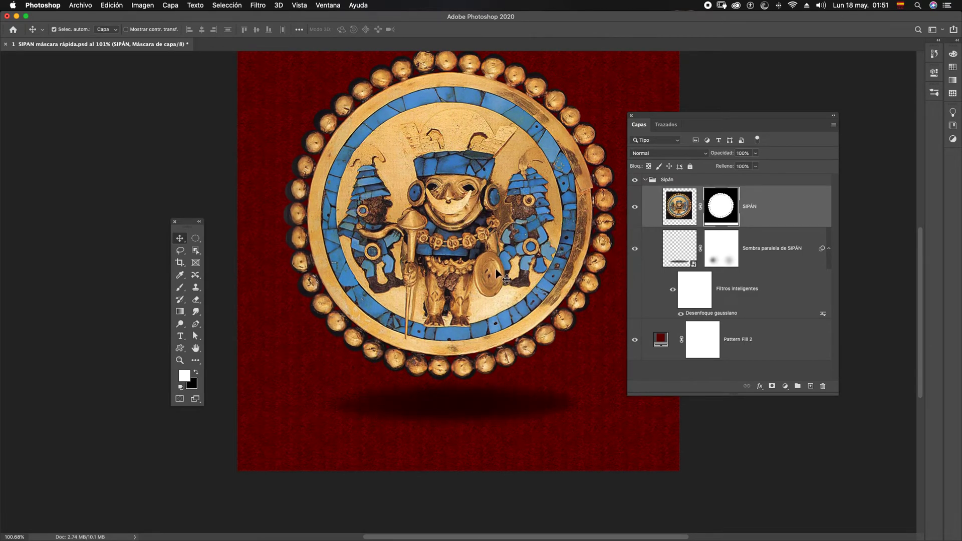
drag(507, 283, 523, 280)
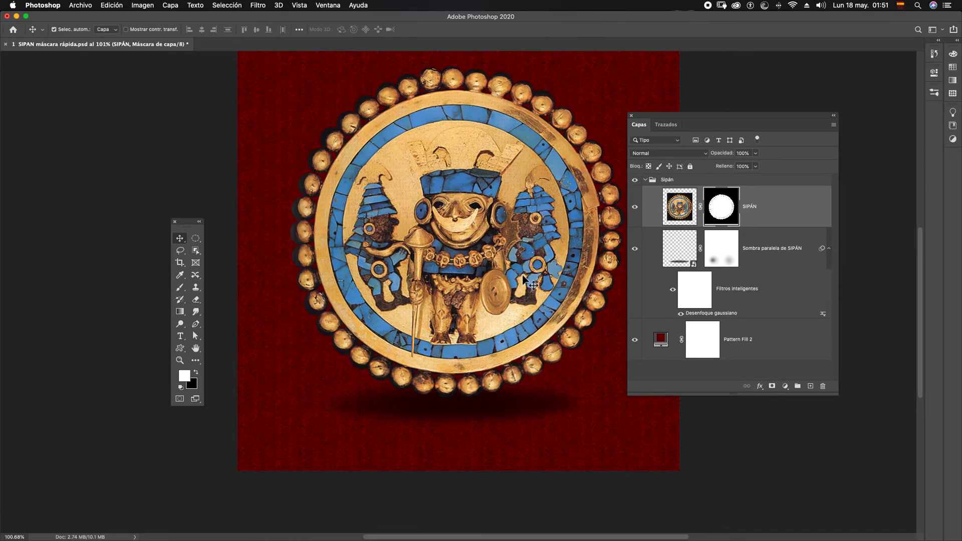
key(super+0)
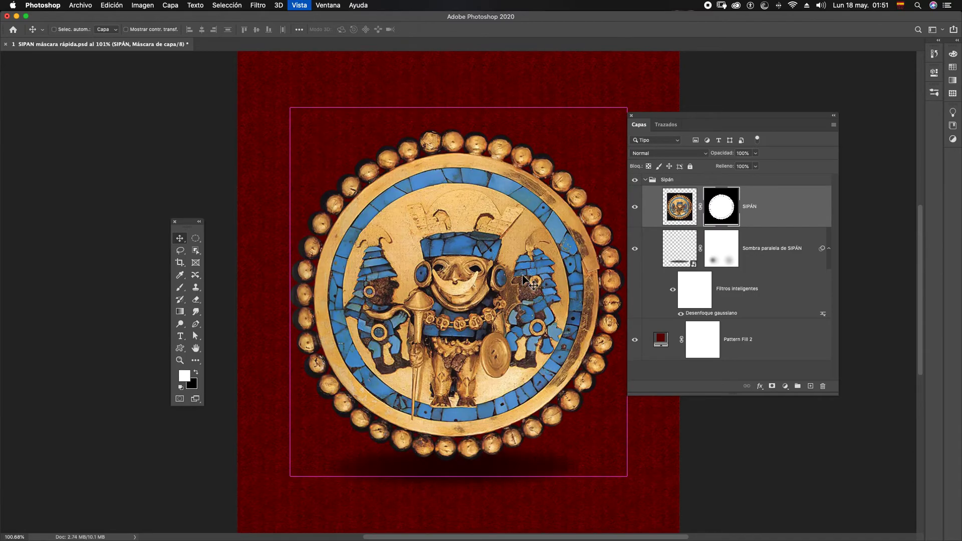
click(465, 359)
drag(465, 359, 473, 348)
drag(638, 125, 724, 127)
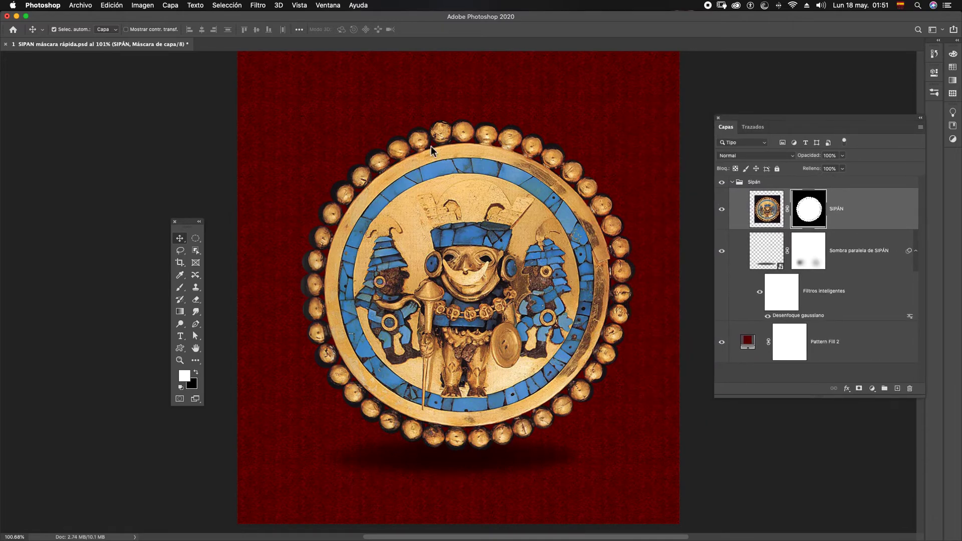
Centre the medallion and its shadow together horizontally on the red background, and shift the shadow right and up about 0.67 cm
drag(233, 150, 657, 464)
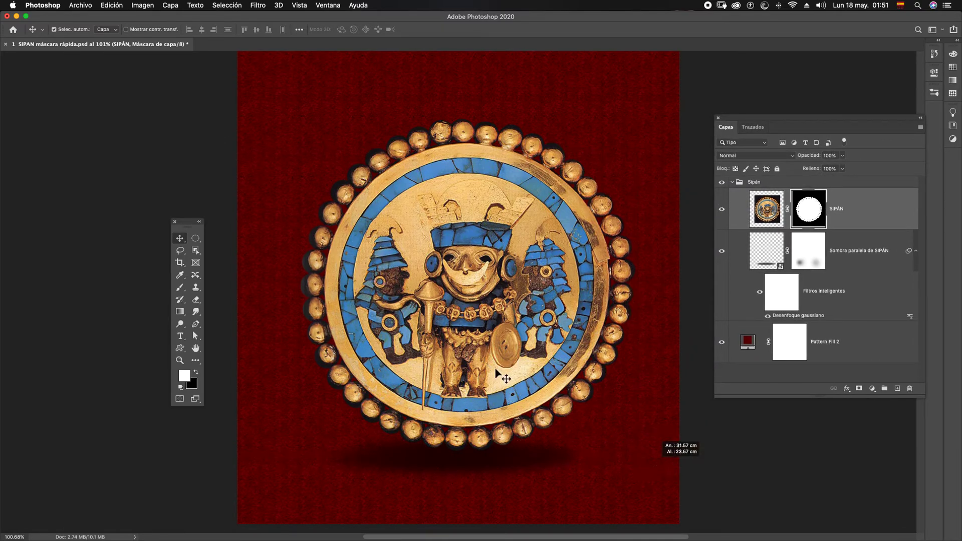
drag(490, 380, 480, 390)
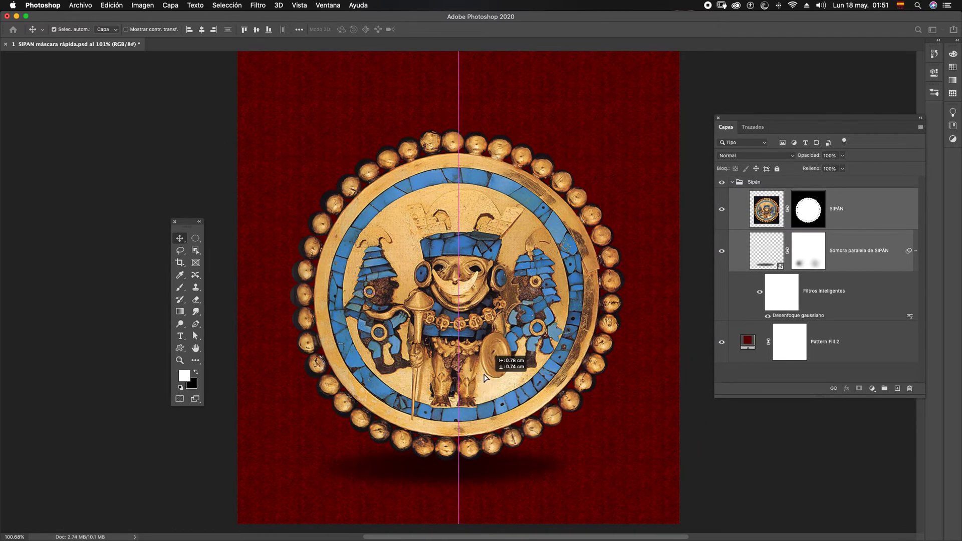
click(472, 468)
click(499, 466)
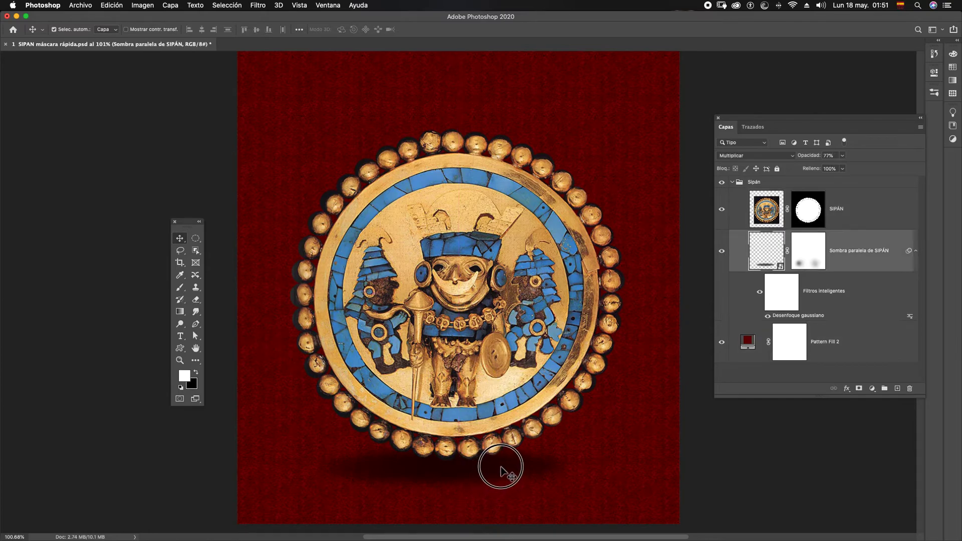
drag(501, 465, 498, 459)
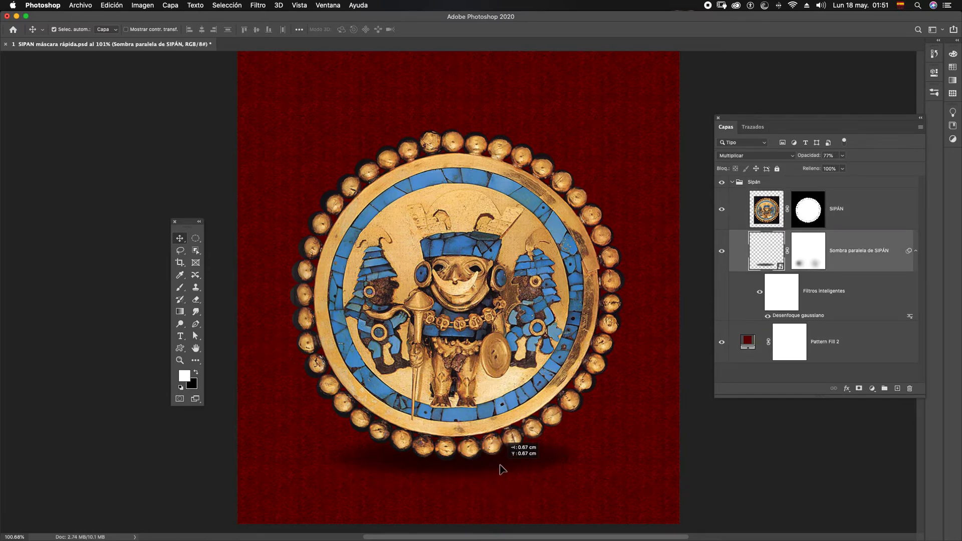
Add a Hue/Saturation adjustment layer above the SIPÁN layer and clip it to that layer
click(490, 324)
drag(777, 125, 710, 102)
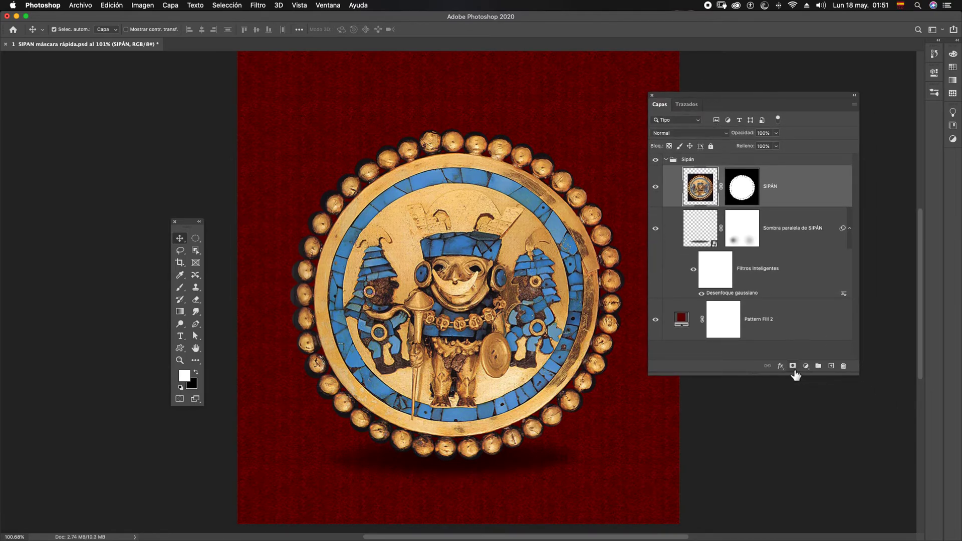
click(805, 367)
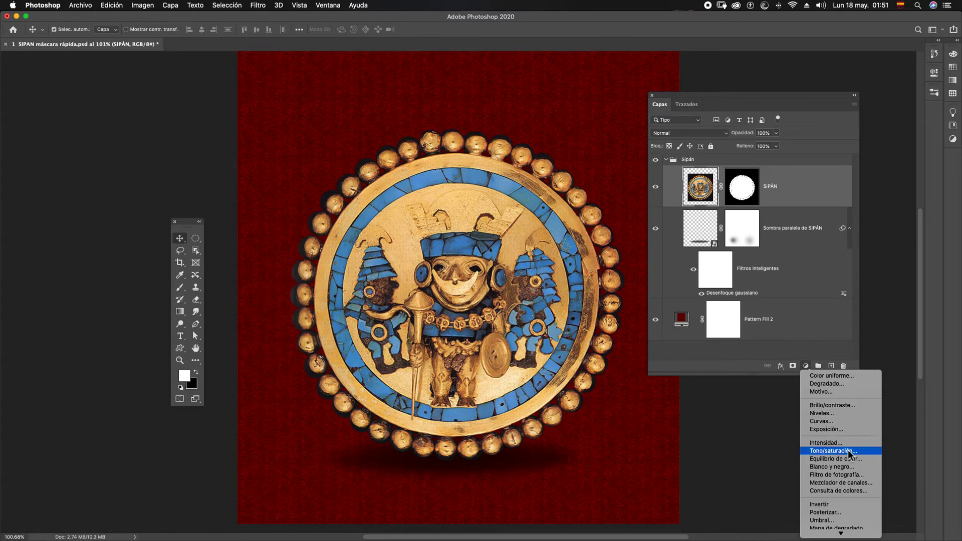
click(731, 387)
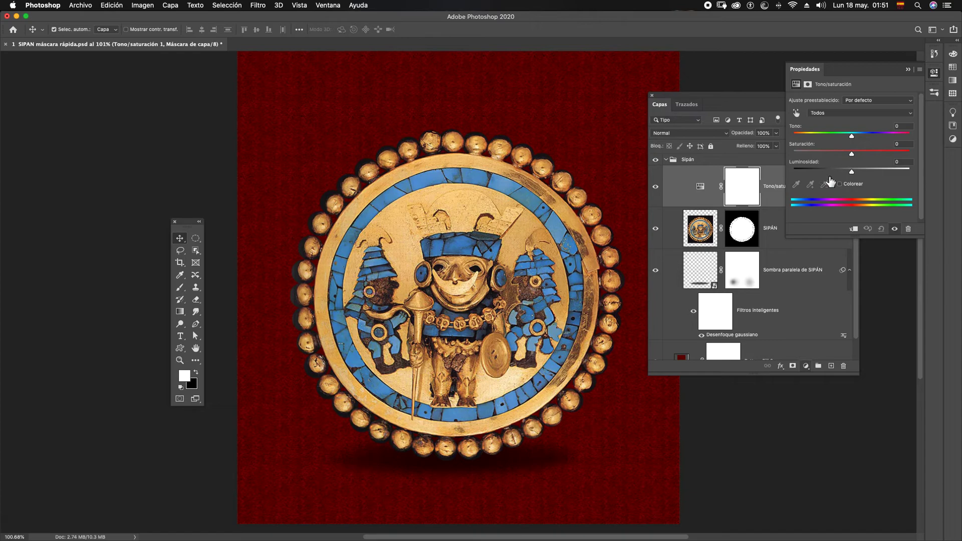
click(853, 229)
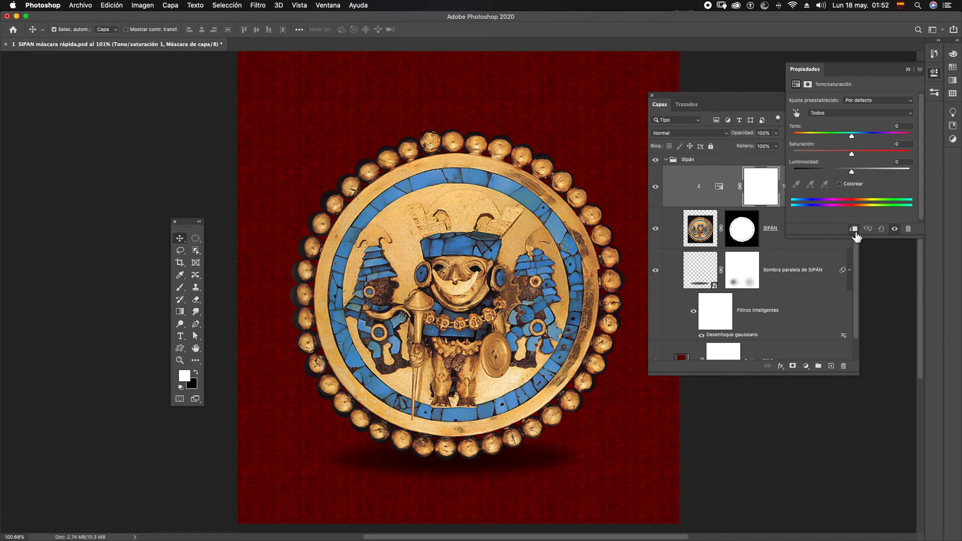
Adjust the Cyans range of the Hue/Saturation layer to saturation +25 and lightness +24
click(834, 113)
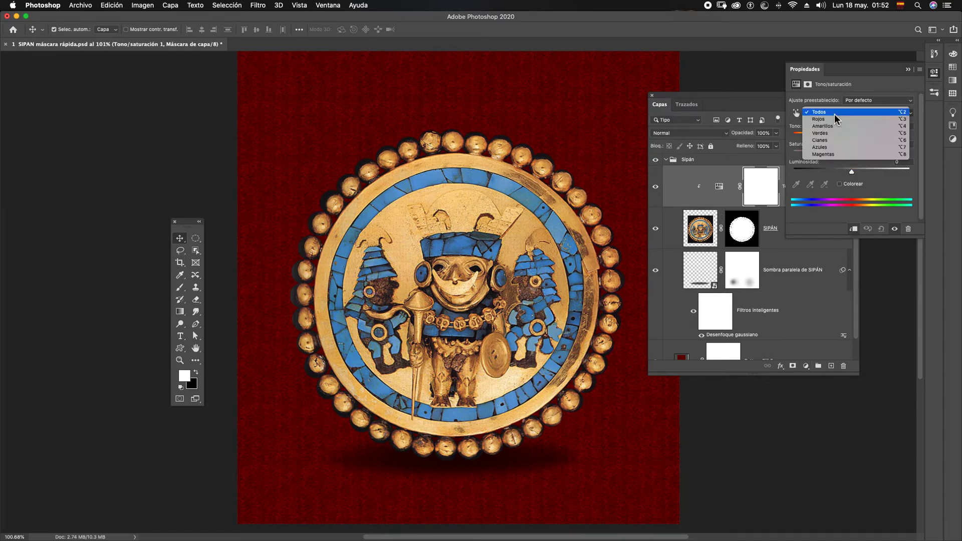
click(837, 141)
drag(853, 154, 866, 153)
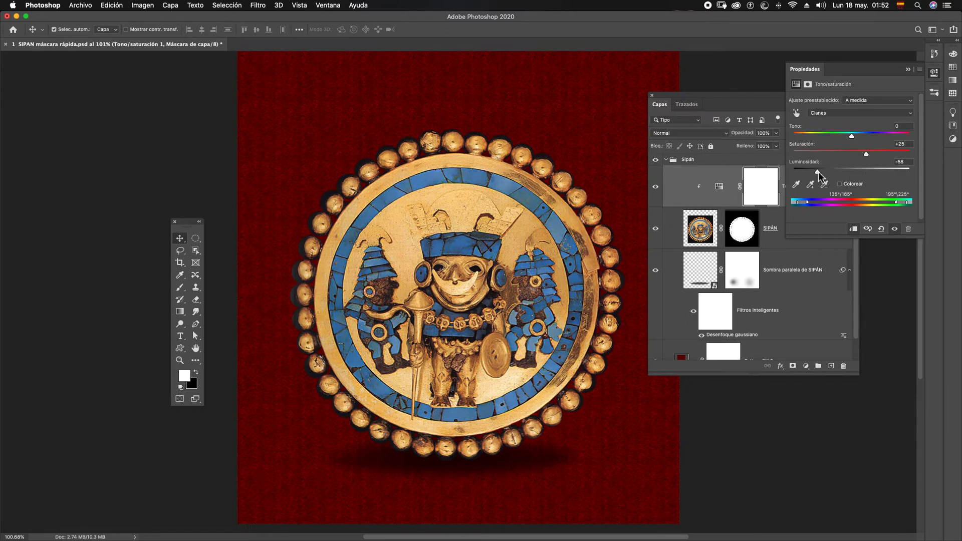
drag(819, 172, 856, 173)
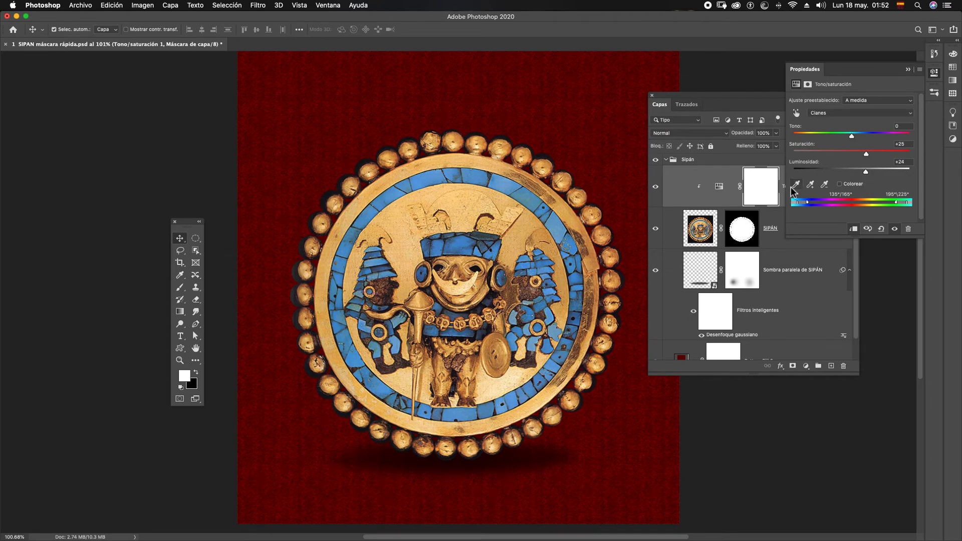
click(909, 71)
Add a Curves adjustment layer above the Hue/Saturation layer
click(806, 366)
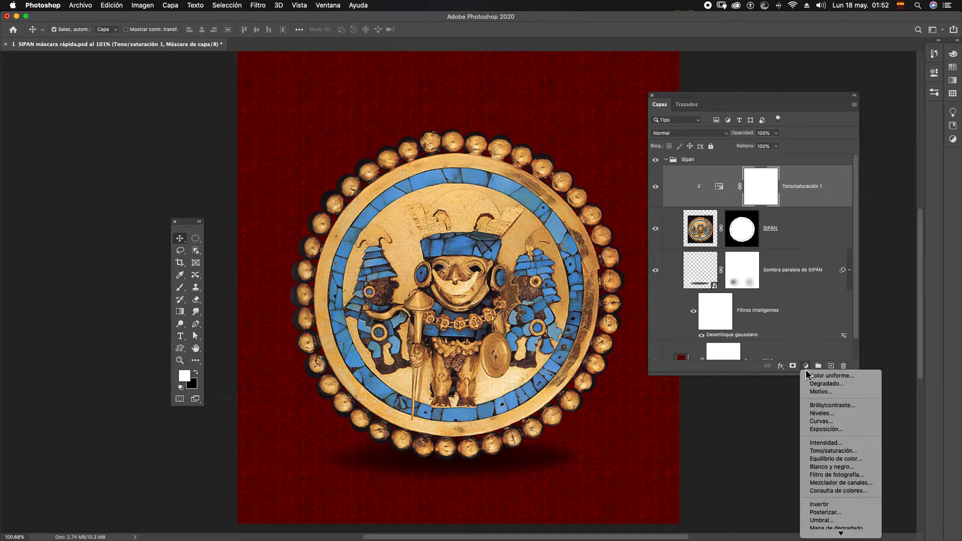
click(851, 424)
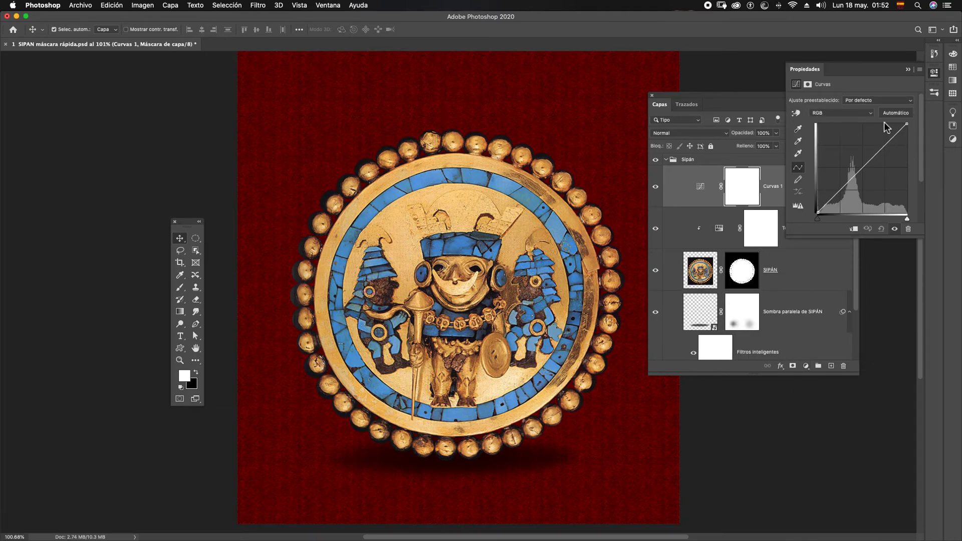
Try flattening the RGB curve toward mid-grey with both endpoints, and return them to the full tonal range
drag(907, 126, 911, 156)
drag(820, 215, 817, 173)
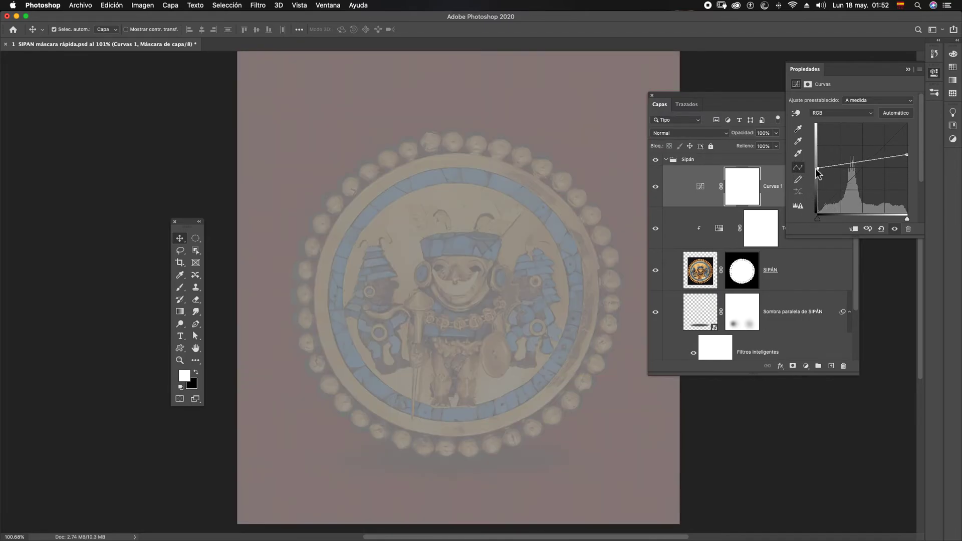
drag(910, 157, 910, 169)
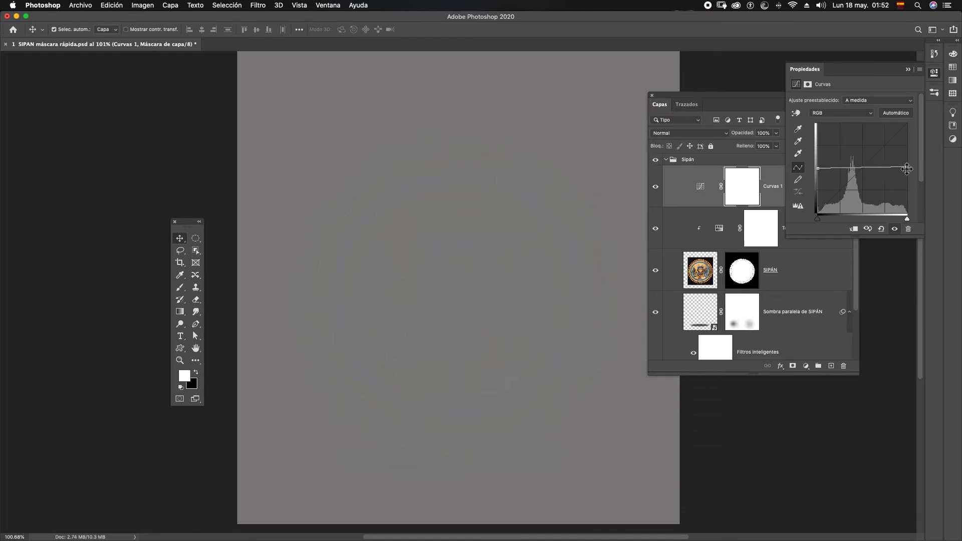
drag(911, 171, 909, 122)
drag(825, 171, 820, 231)
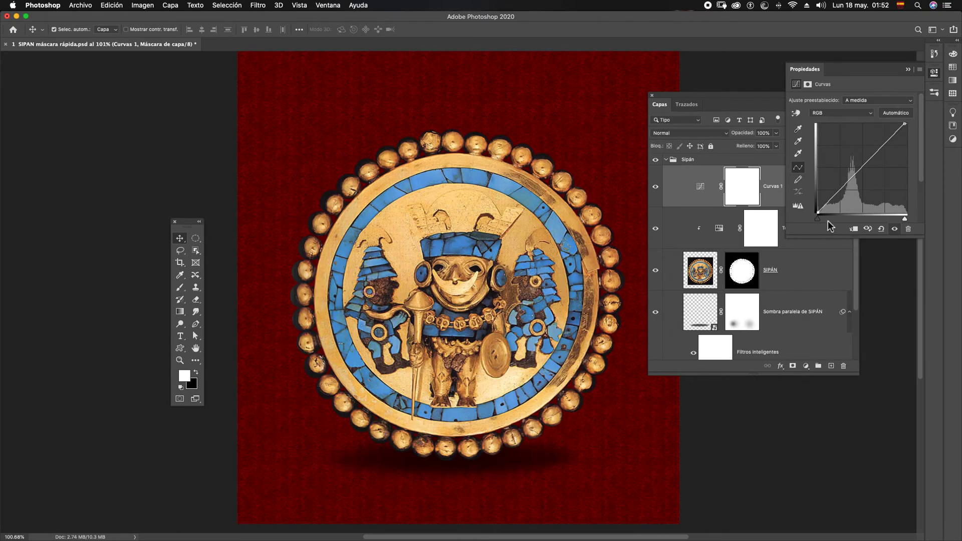
Boost the Curves contrast by moving the white and black points inward and lowering the midtones, and clip the layer to SIPÁN
click(909, 125)
drag(909, 126, 888, 124)
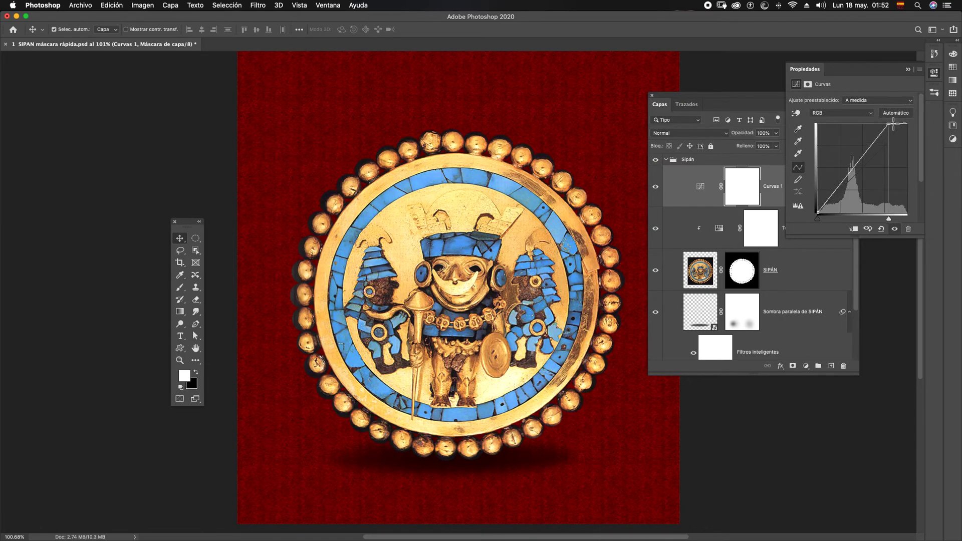
drag(822, 214, 829, 213)
mouse_move(857, 174)
mouse_down()
mouse_move(848, 164)
mouse_move(868, 173)
mouse_up()
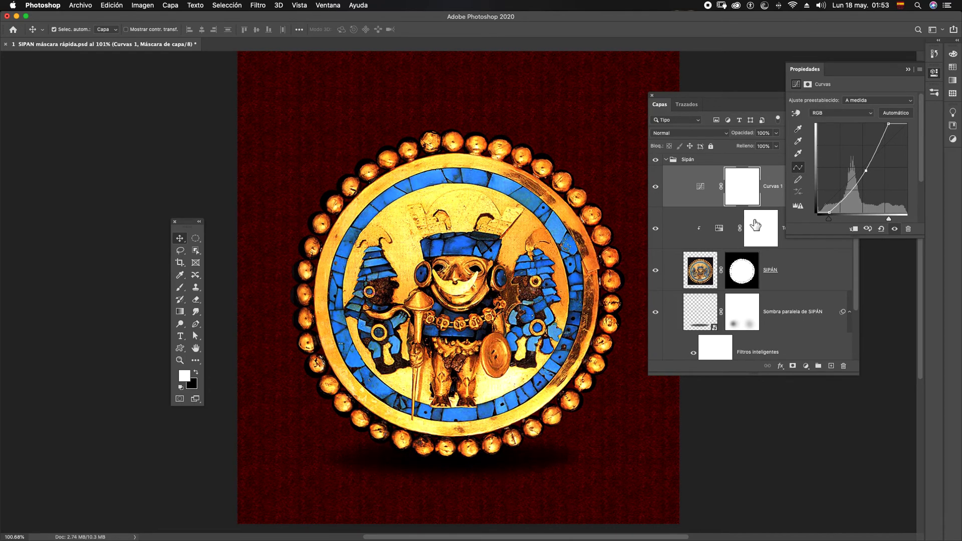
click(858, 231)
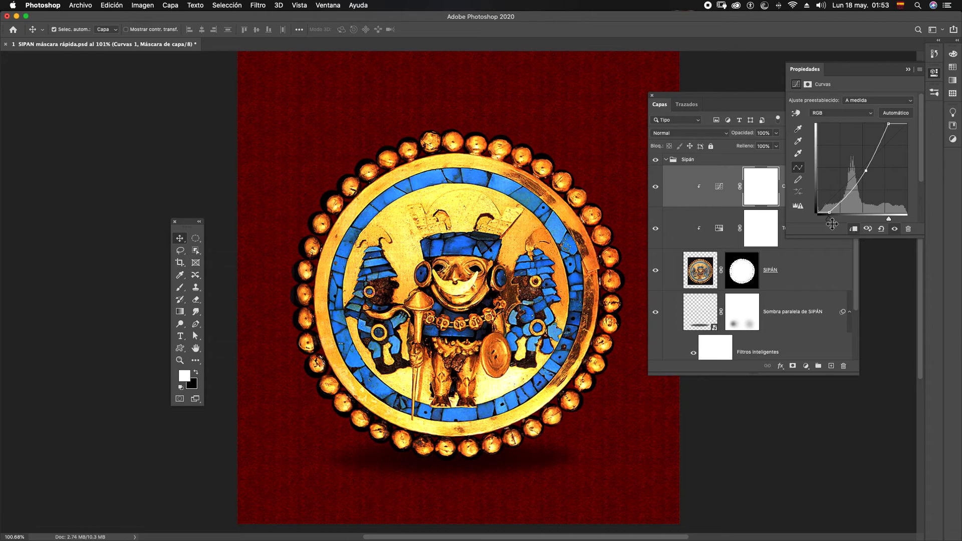
Soften the Curves adjustment by raising the midtone point, easing the white point outward and fine-tuning the black point
drag(866, 172, 861, 168)
drag(892, 127, 900, 129)
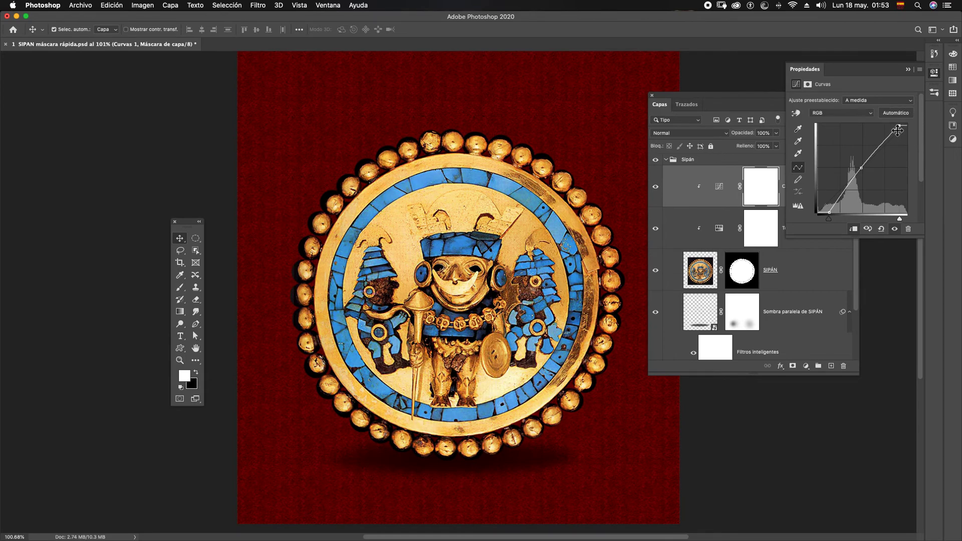
drag(866, 165, 865, 166)
drag(832, 214, 834, 213)
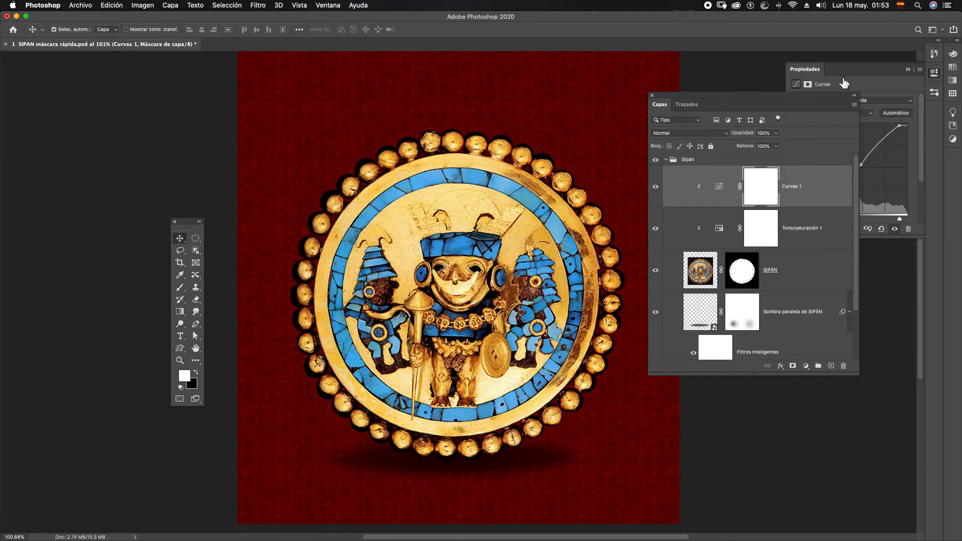
click(908, 69)
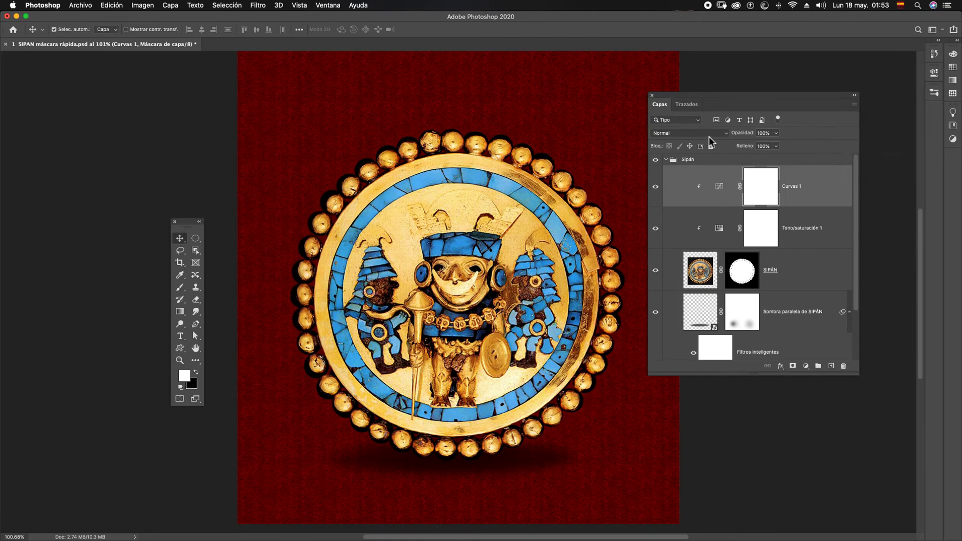
Paint black on the Curves mask over the medallion's upper-left area using a soft round 600 px brush at 0% hardness
click(701, 82)
key(super+0)
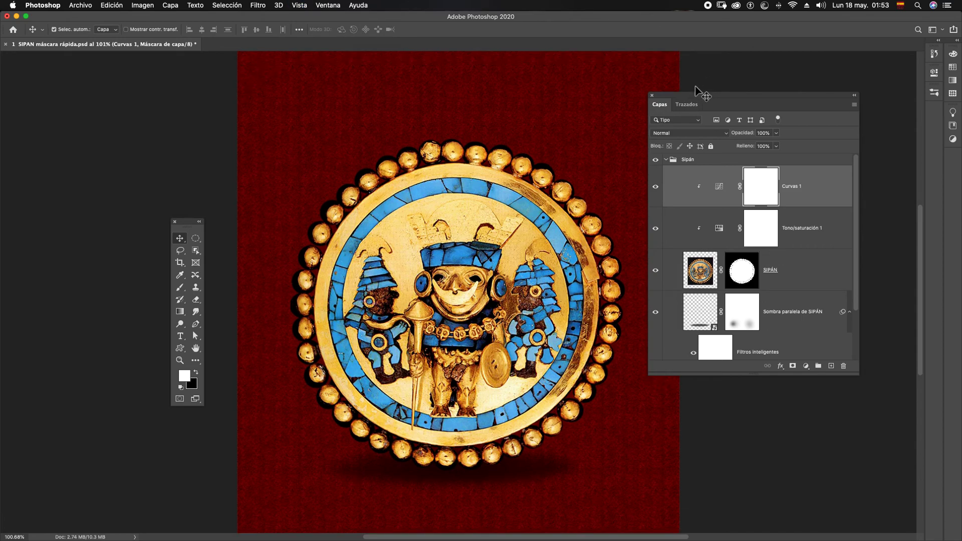
key(b)
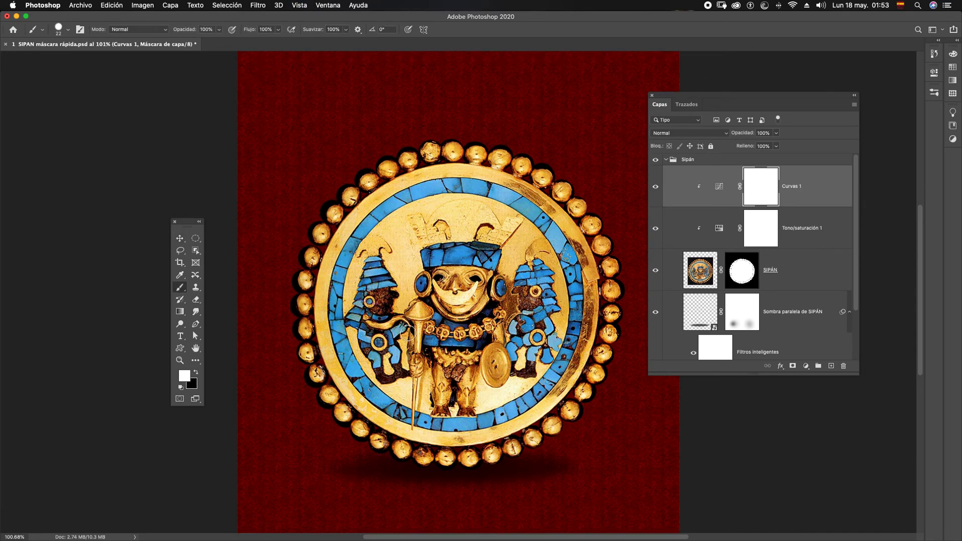
drag(426, 329, 480, 318)
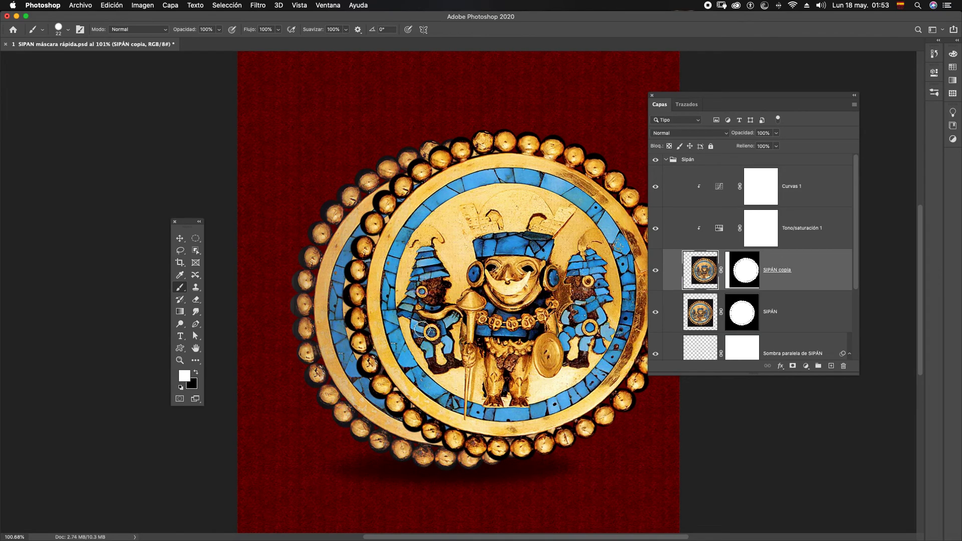
key(super+z)
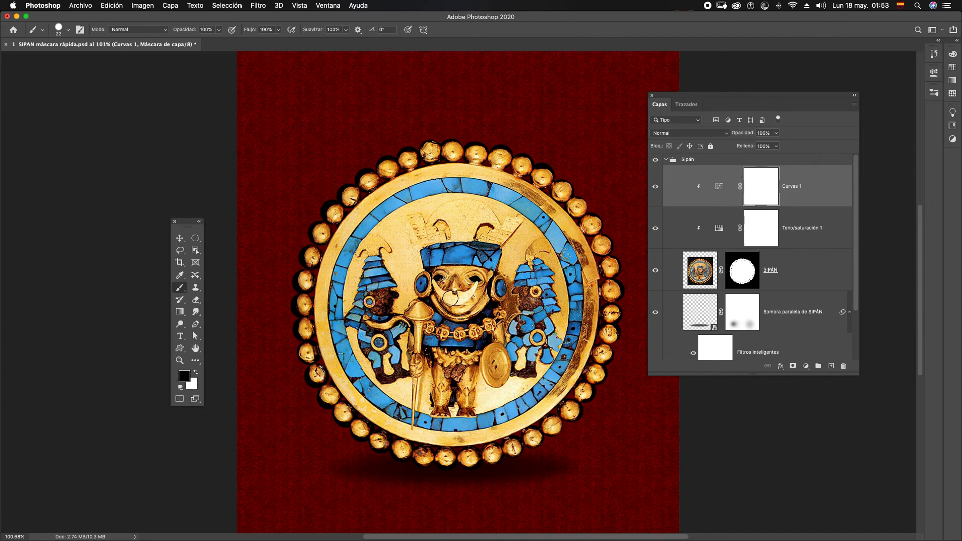
right_click(456, 307)
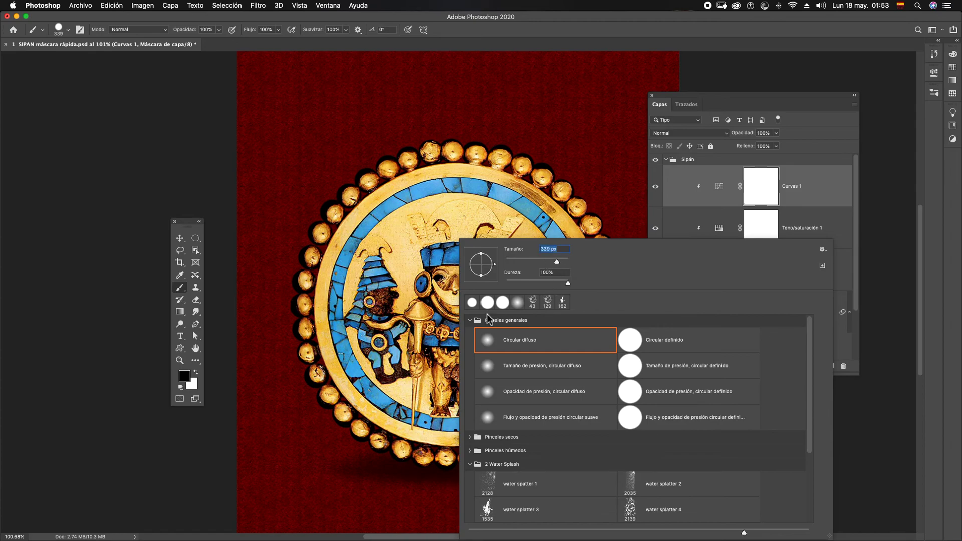
click(517, 303)
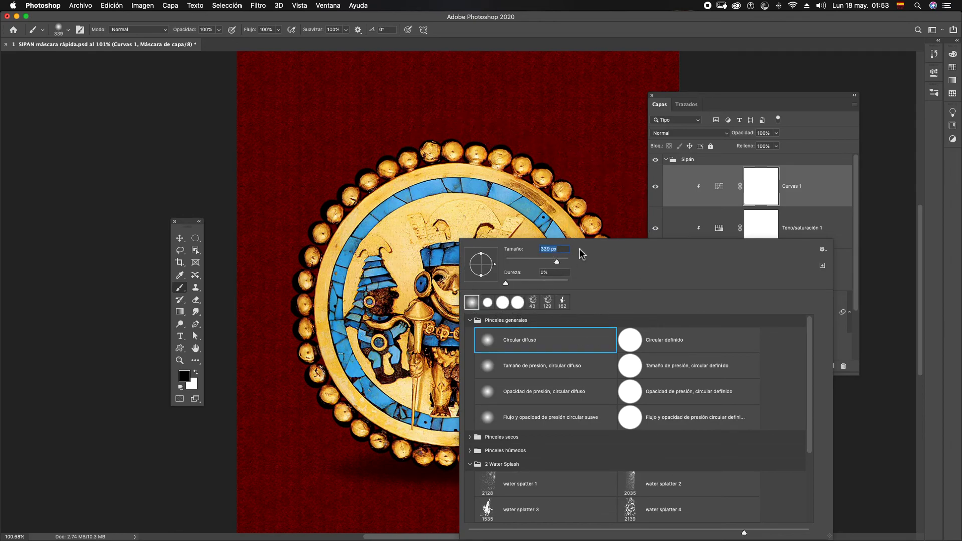
text(600)
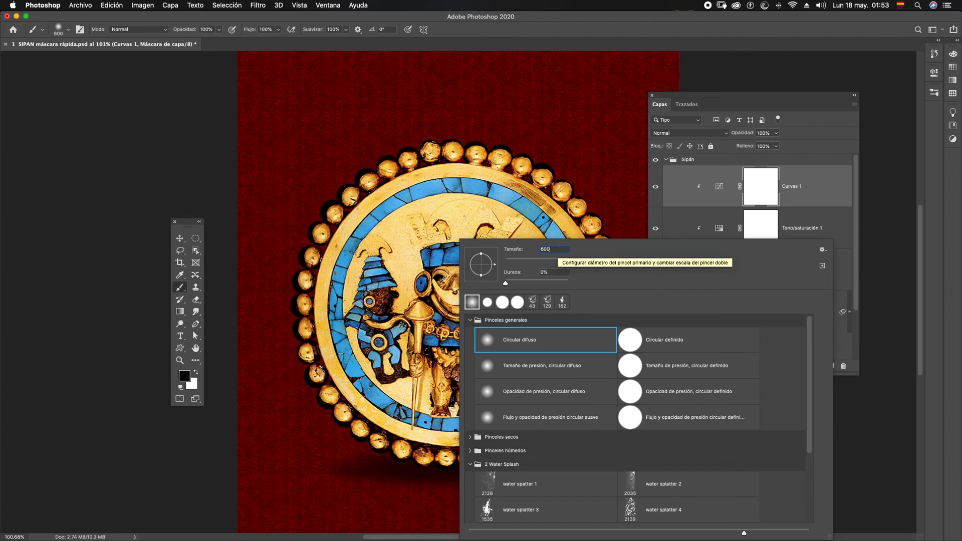
key(Return)
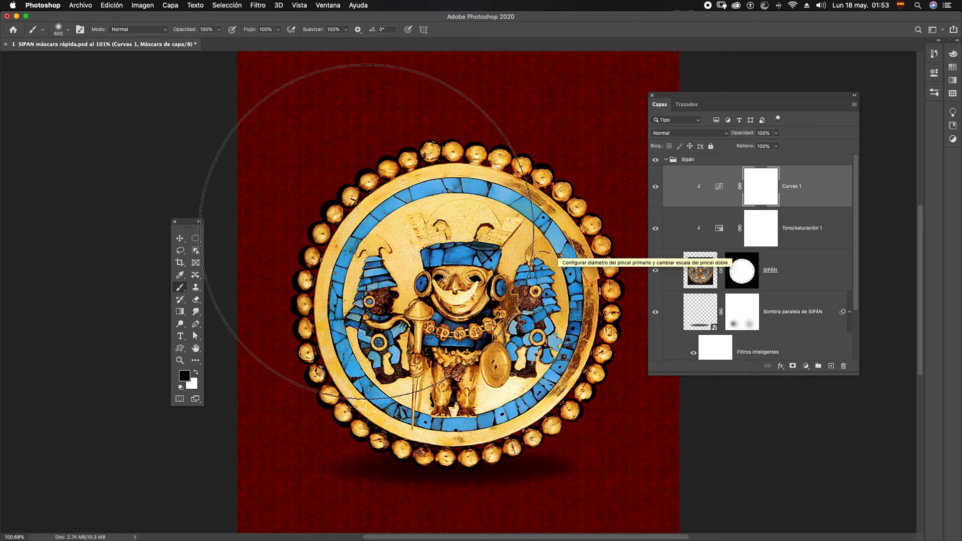
click(363, 233)
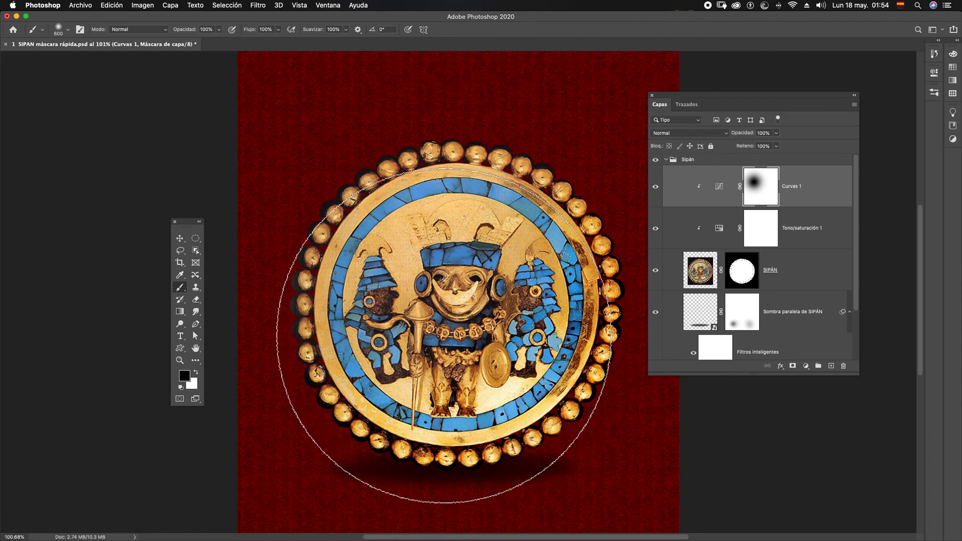
Paint white on the Curves mask over the medallion's centre with the soft 600 px brush, keeping black only around the upper-left edge
key(x)
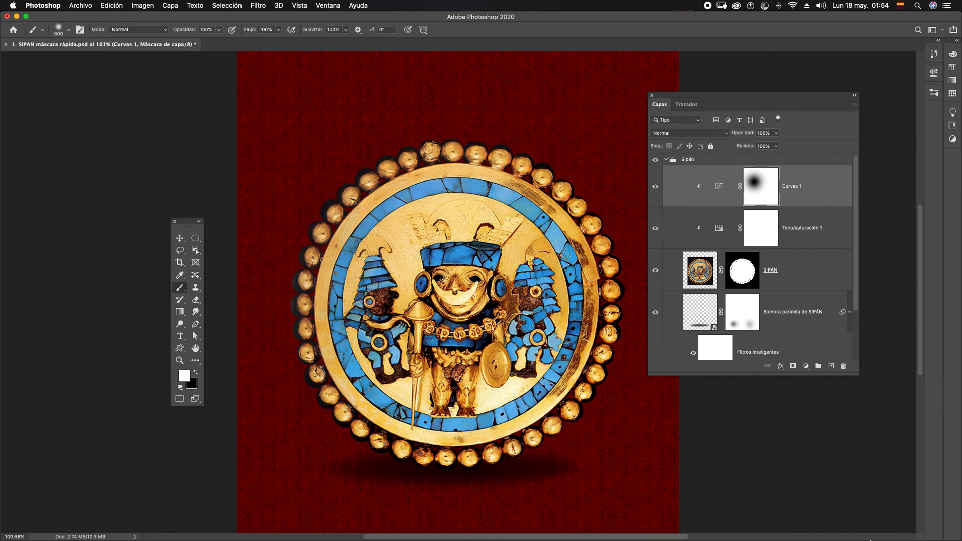
mouse_move(839, 505)
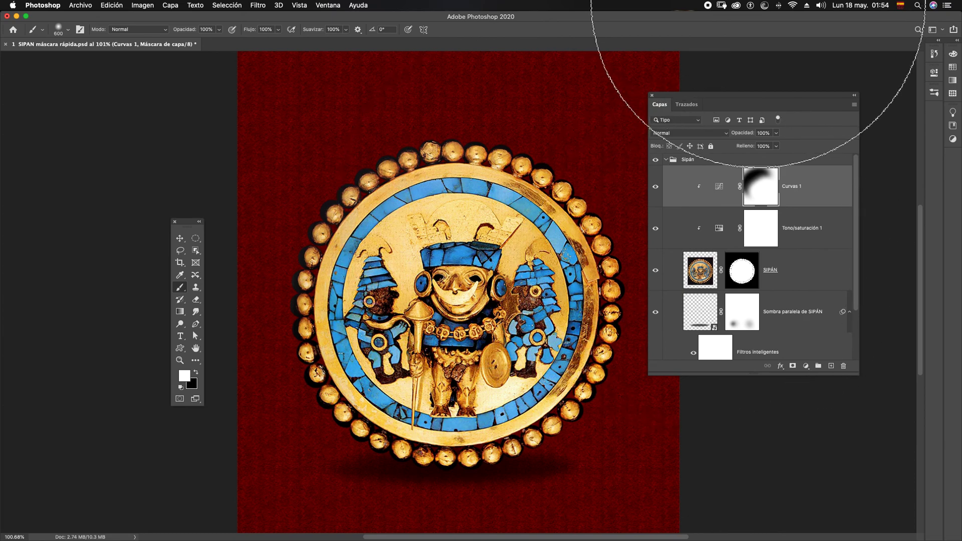
key(Return)
scroll(761, 5, down, 1)
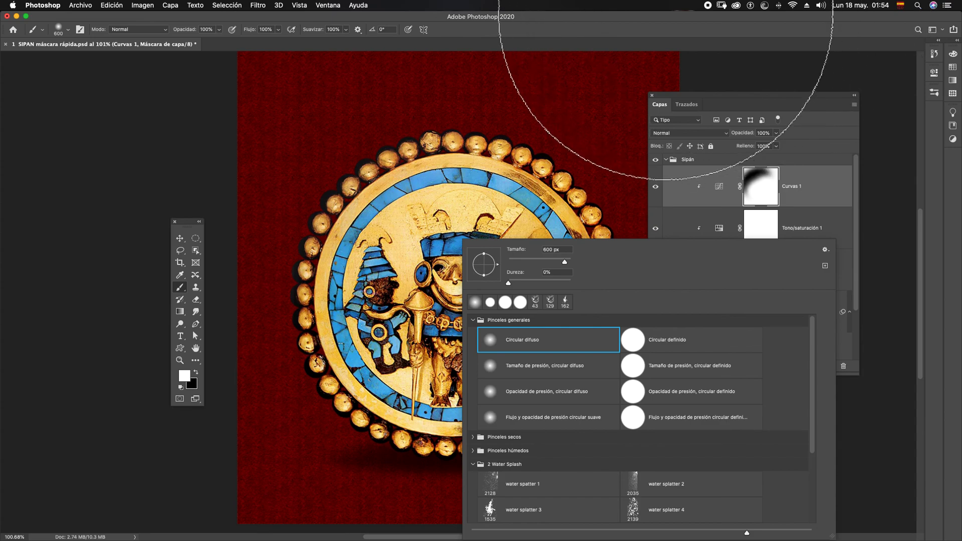
key(Escape)
Select the SIPÁN layer with the Move tool active, and review the whole composition by cycling through the screen modes back to standard
key(alt+bracketleft)
key(alt+bracketleft)
key(super+0)
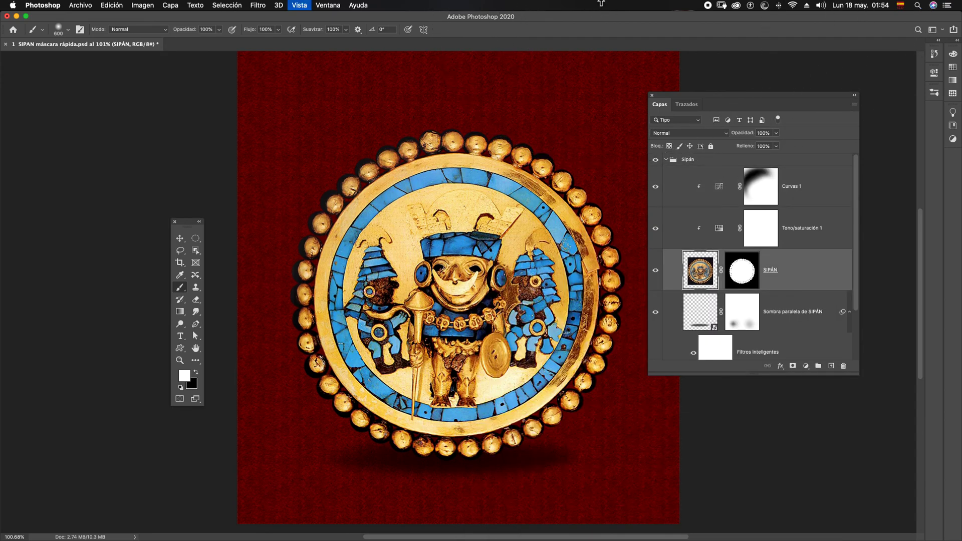
key(super+minus)
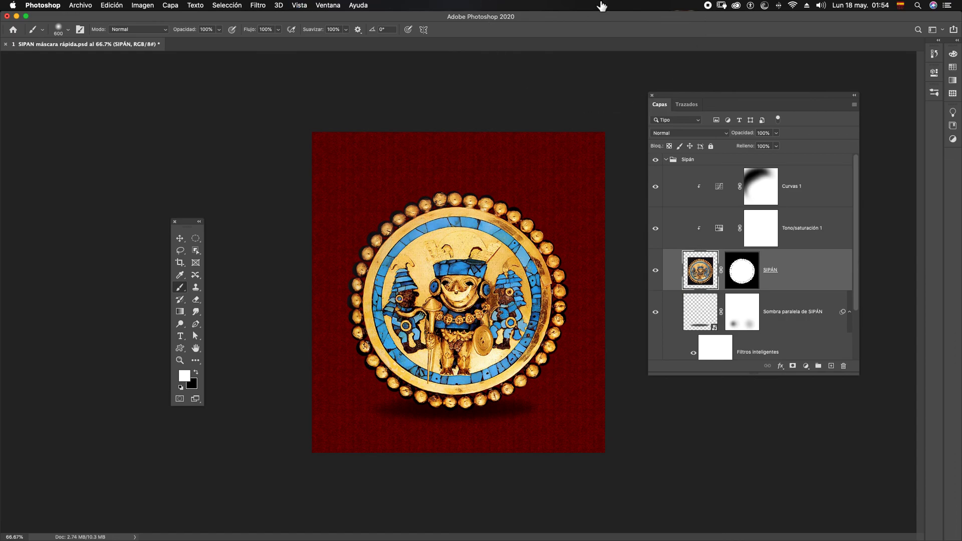
key(v)
key(super+0)
key(f)
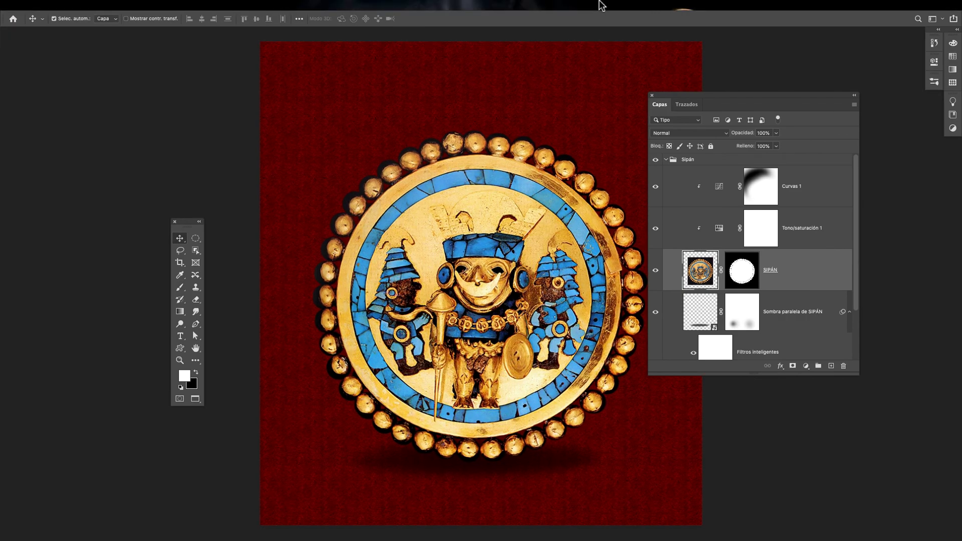
key(f)
key(f)
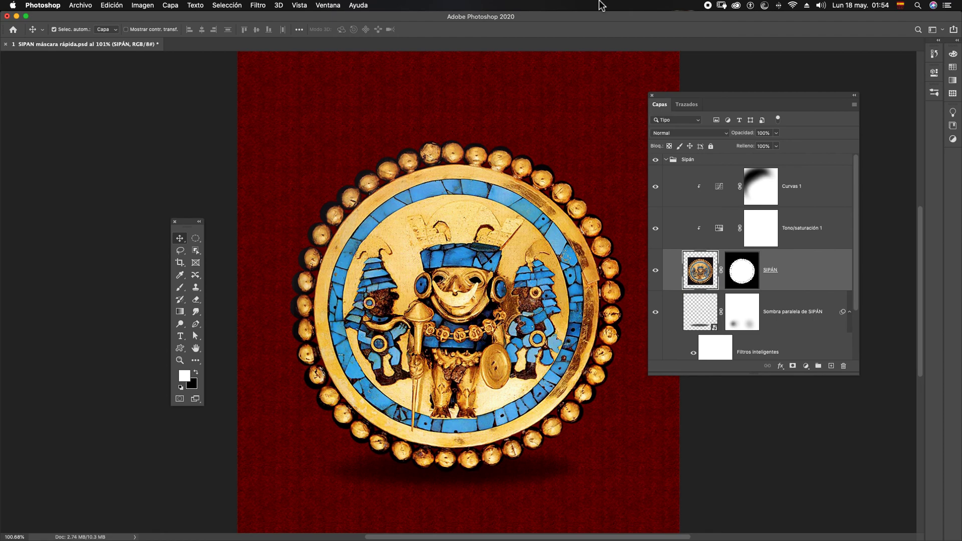